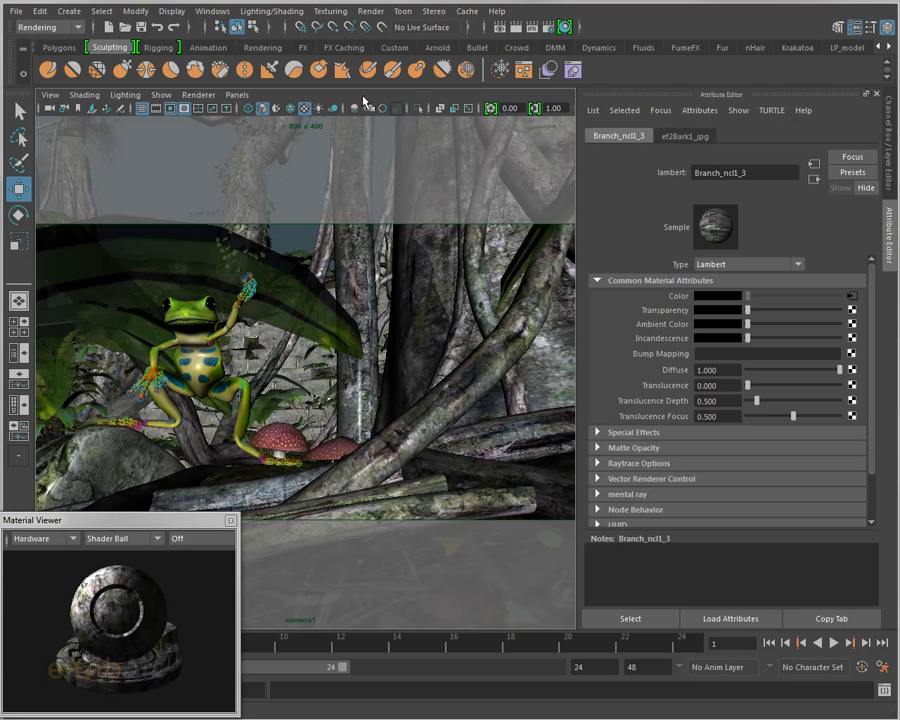
# Browse the Polygons, Animation, Rendering and FX shelves.
pyautogui.click(62, 47)
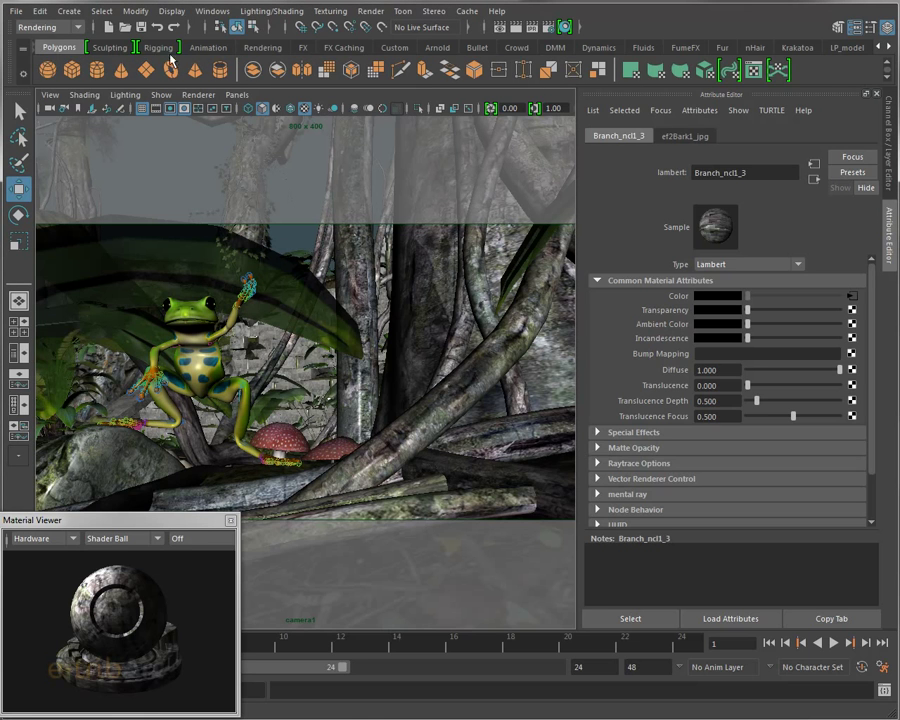
pyautogui.click(208, 47)
pyautogui.click(263, 47)
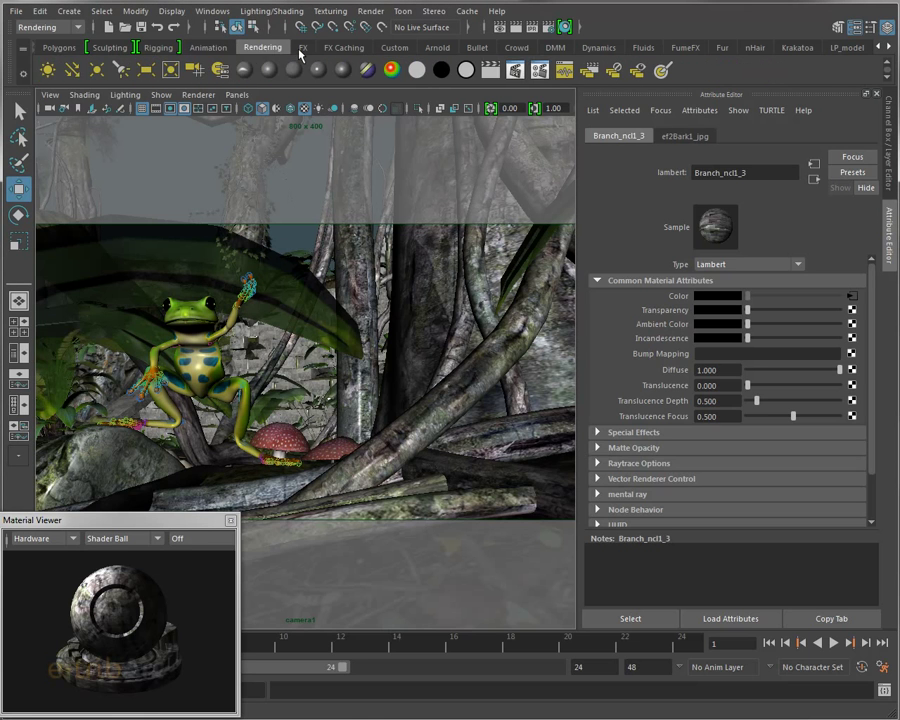
pyautogui.click(304, 47)
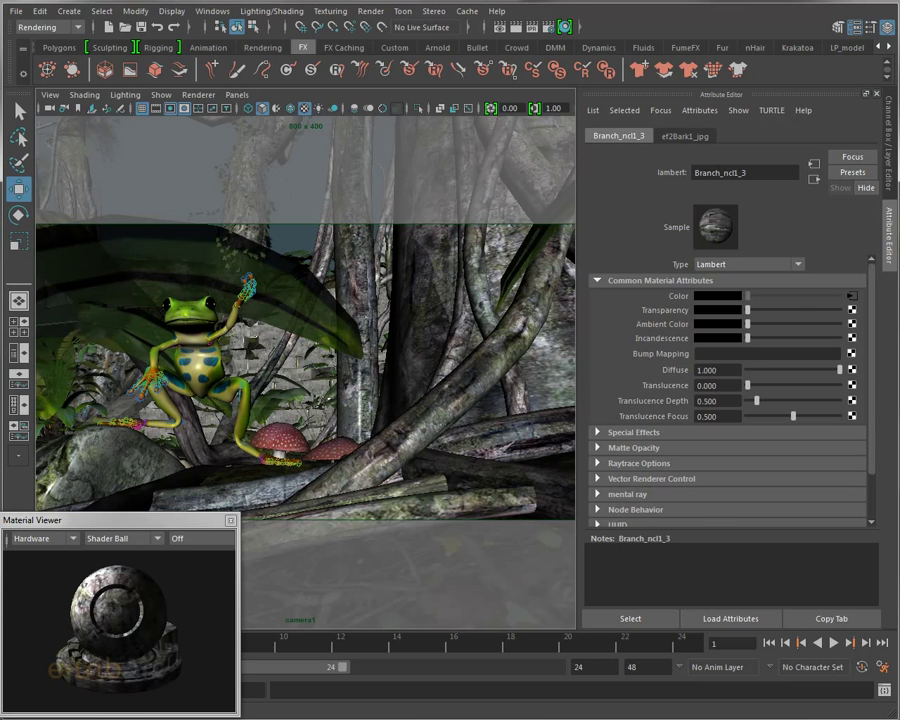
# Move the Material Viewer aside, show the Sculpting shelf and switch to the Modeling menu set.
pyautogui.moveTo(60, 520); pyautogui.dragTo(899, 515)
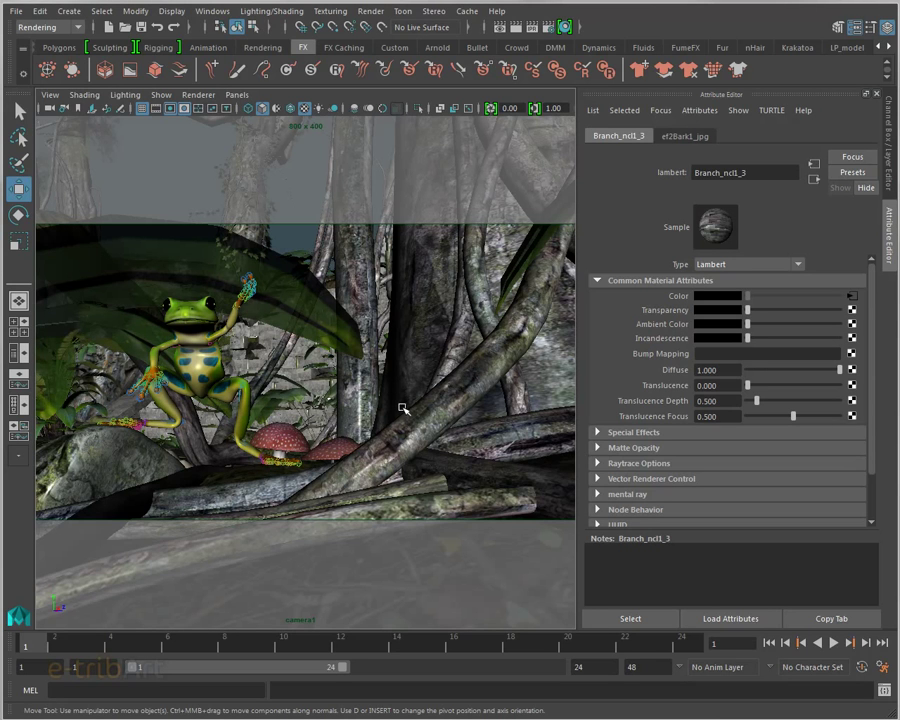
pyautogui.click(95, 46)
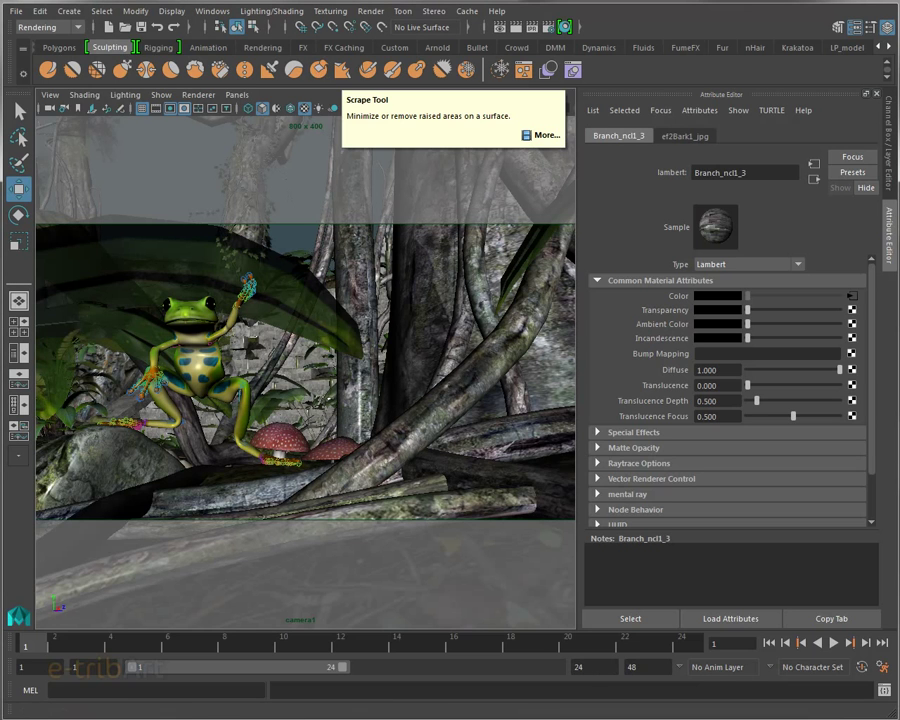
pyautogui.press('F2')
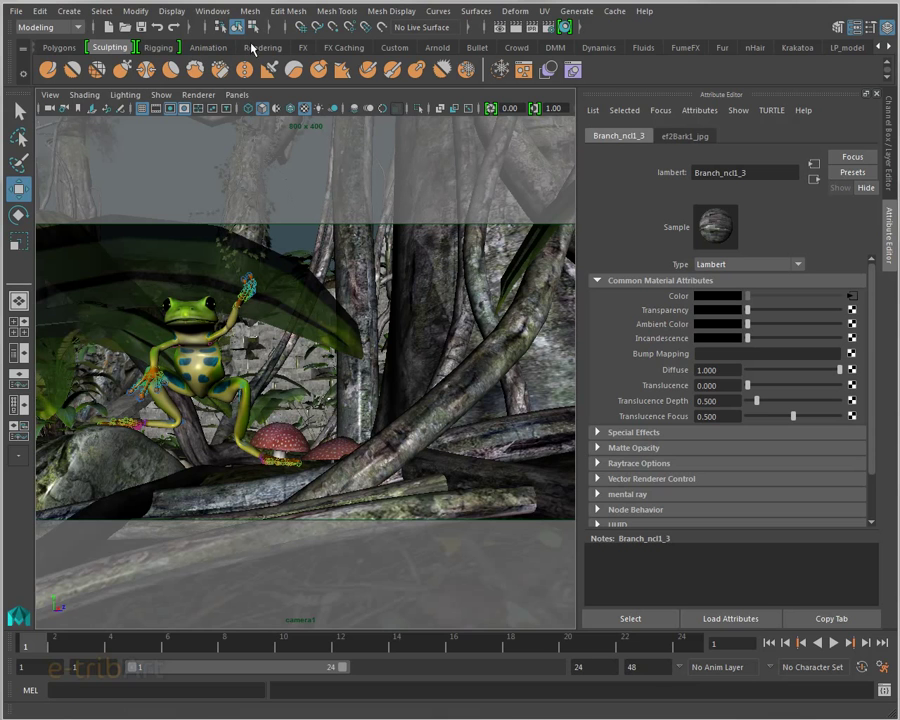
# Tear off Mesh Tools > Sculpting Tools as a floating palette and close the Channel Box.
pyautogui.click(45, 23)
pyautogui.click(37, 24)
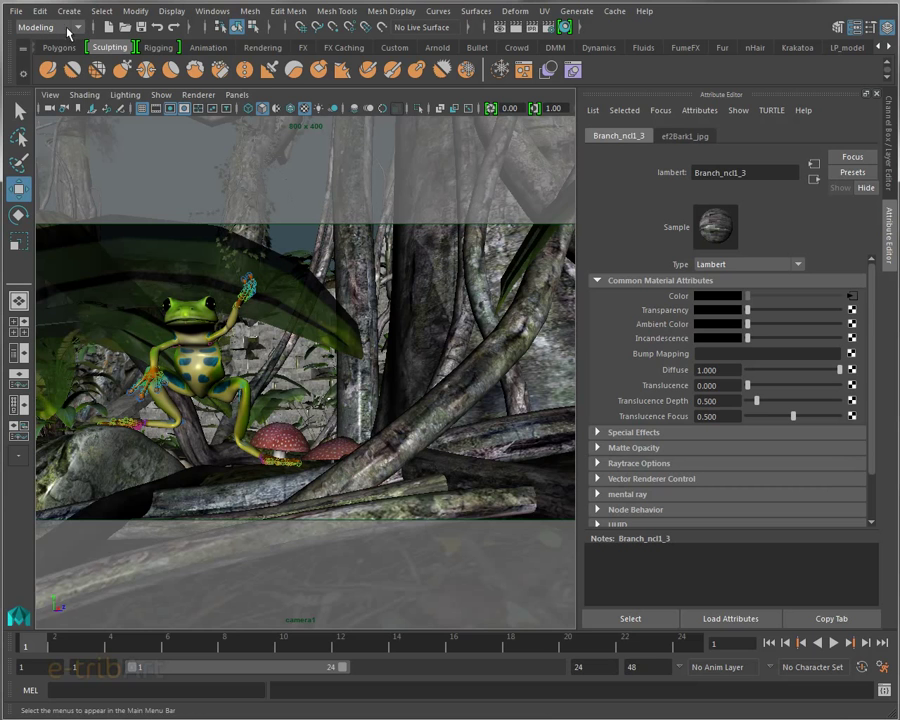
pyautogui.click(337, 12)
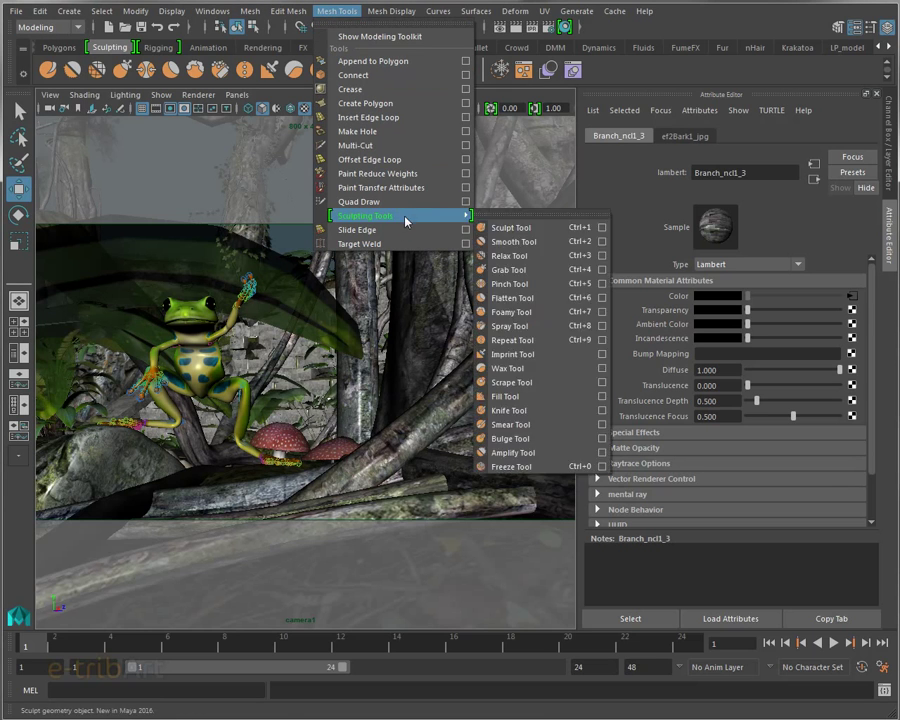
pyautogui.moveTo(370, 216)
pyautogui.click(508, 217)
pyautogui.moveTo(522, 203)
pyautogui.mouseDown()
pyautogui.moveTo(646, 63)
pyautogui.moveTo(473, 56)
pyautogui.mouseUp()
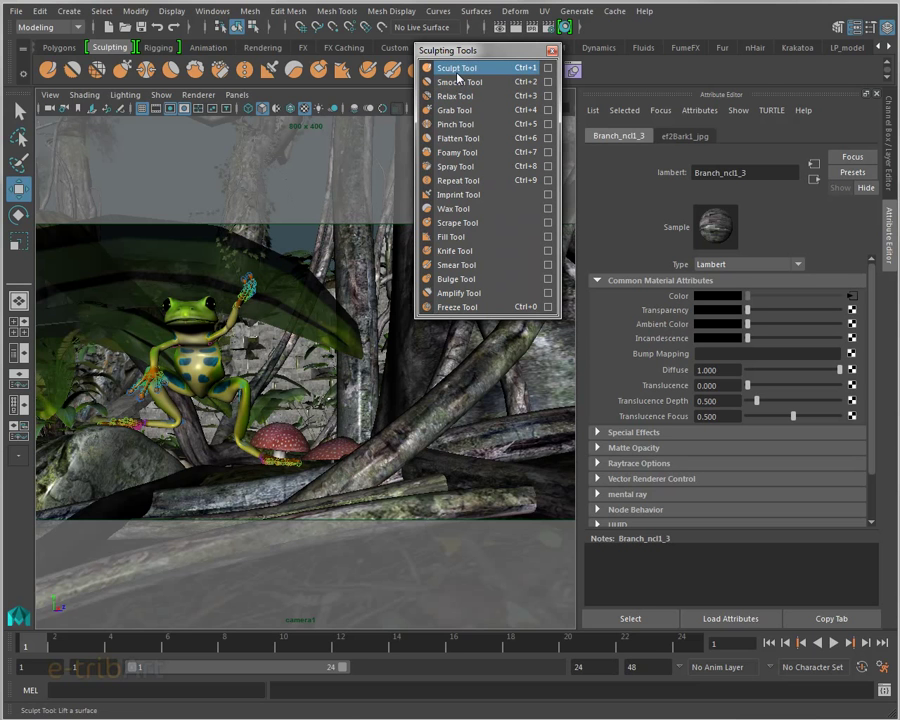
pyautogui.moveTo(457, 56); pyautogui.dragTo(515, 112)
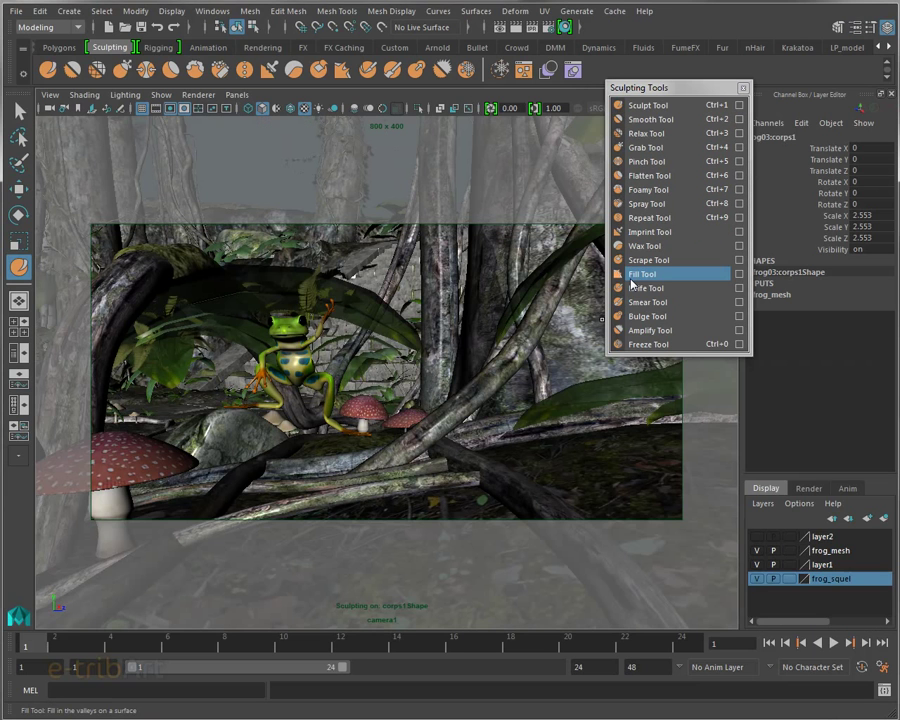
pyautogui.moveTo(651, 87); pyautogui.dragTo(638, 91)
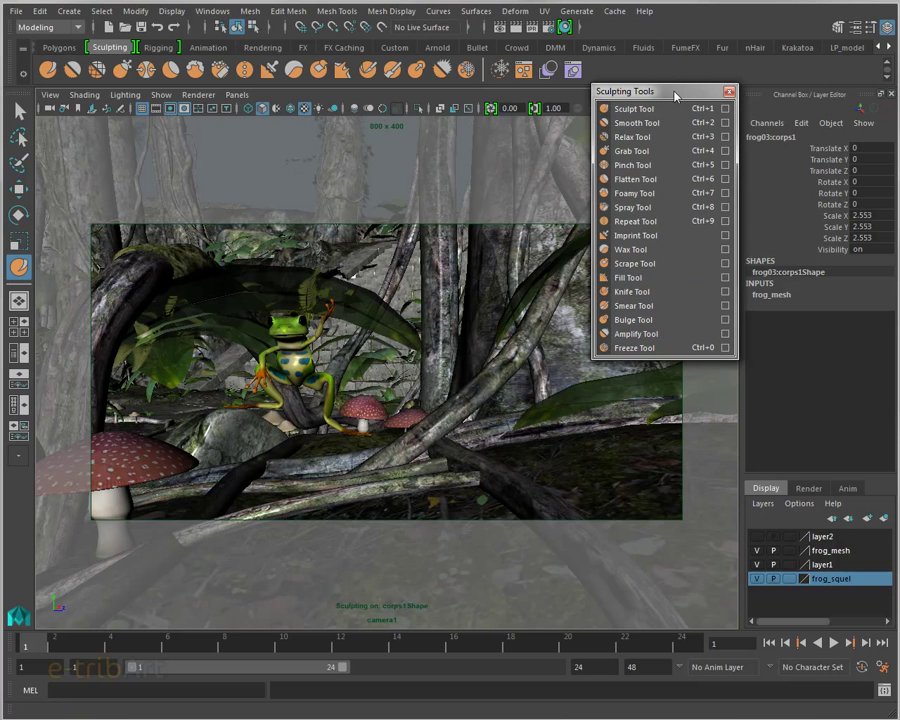
pyautogui.click(892, 94)
pyautogui.moveTo(622, 91); pyautogui.dragTo(700, 87)
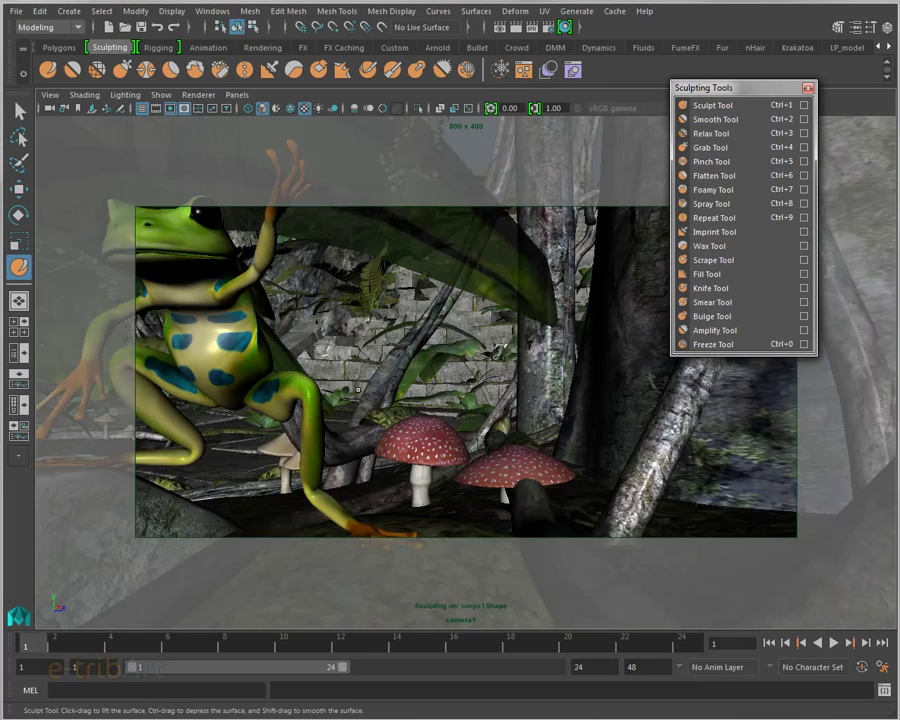
# Dolly in on the frog at a tilted angle and select it with the Select tool.
pyautogui.keyDown('alt'); pyautogui.moveTo(233, 262); pyautogui.dragTo(420, 350, button='right'); pyautogui.keyUp('alt')
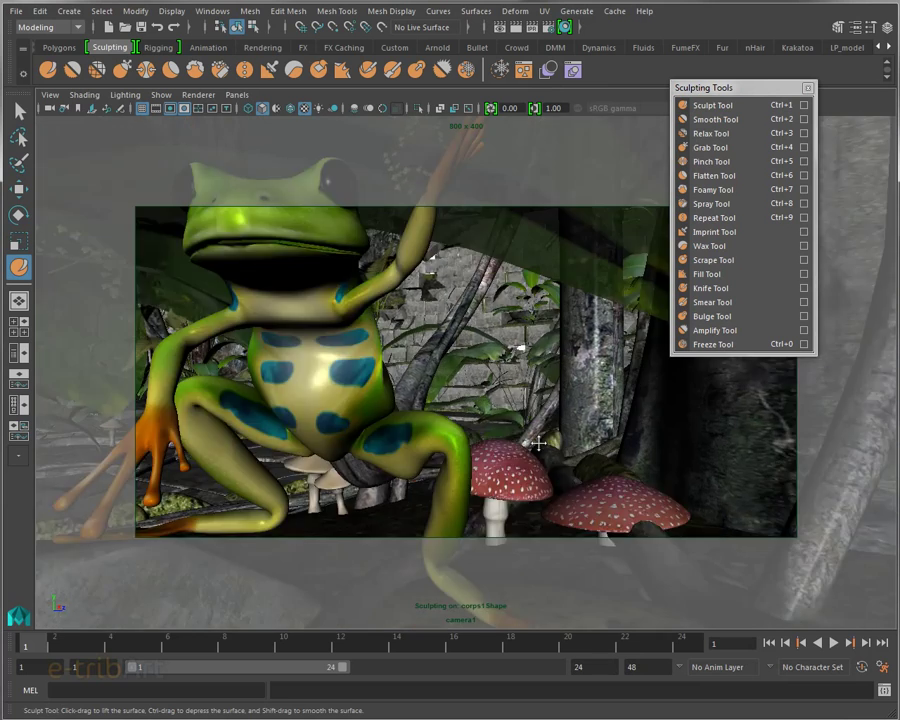
pyautogui.keyDown('alt'); pyautogui.moveTo(420, 350); pyautogui.dragTo(532, 446, button='middle'); pyautogui.keyUp('alt')
pyautogui.moveTo(532, 446)
pyautogui.keyDown('alt'); pyautogui.mouseDown()
pyautogui.moveTo(538, 430)
pyautogui.moveTo(538, 474)
pyautogui.moveTo(502, 480)
pyautogui.moveTo(498, 466)
pyautogui.mouseUp(); pyautogui.keyUp('alt')
pyautogui.moveTo(498, 466)
pyautogui.keyDown('alt'); pyautogui.mouseDown(button='right')
pyautogui.moveTo(476, 540)
pyautogui.moveTo(479, 504)
pyautogui.mouseUp(button='right'); pyautogui.keyUp('alt')
pyautogui.moveTo(479, 504)
pyautogui.keyDown('alt'); pyautogui.mouseDown()
pyautogui.moveTo(460, 472)
pyautogui.moveTo(440, 465)
pyautogui.moveTo(326, 297)
pyautogui.mouseUp(); pyautogui.keyUp('alt')
pyautogui.click(20, 112)
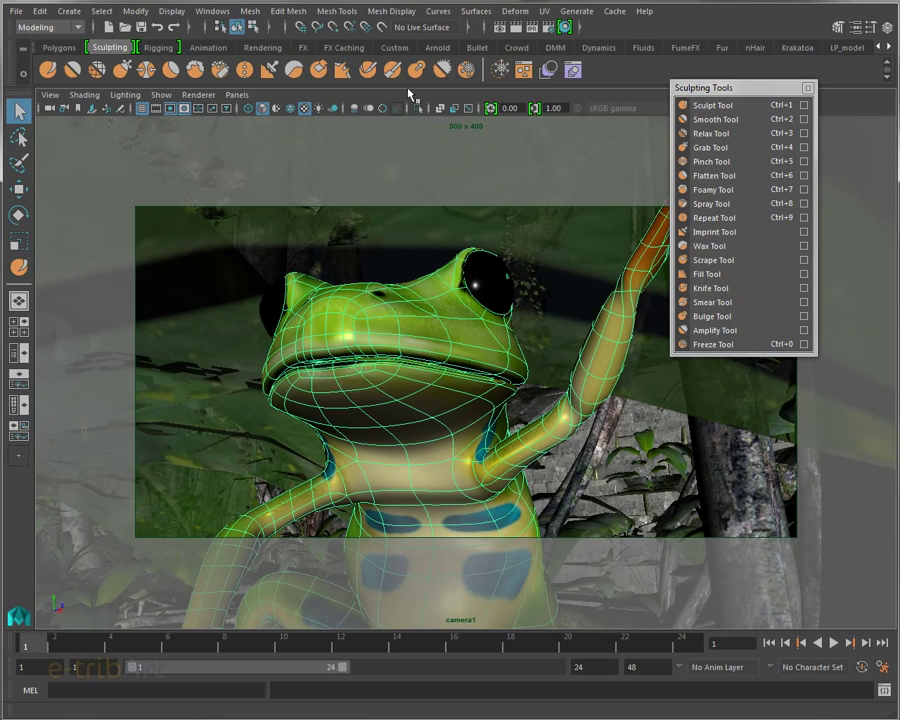
# Activate the Sculpt Tool and move the camera in on the frog's head.
pyautogui.click(713, 106)
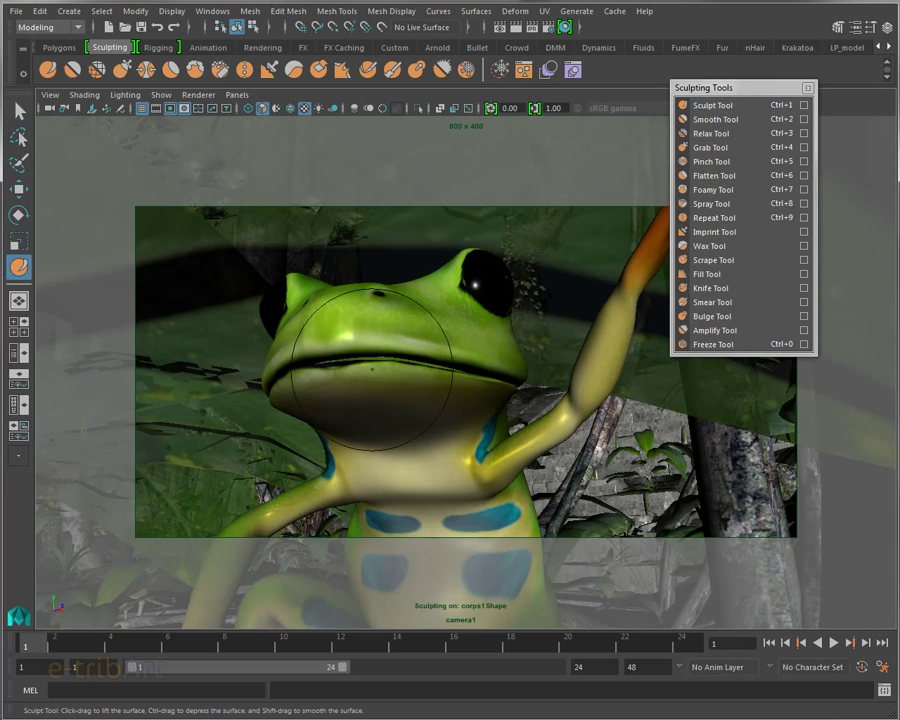
pyautogui.keyDown('alt'); pyautogui.moveTo(410, 390); pyautogui.dragTo(374, 350); pyautogui.keyUp('alt')
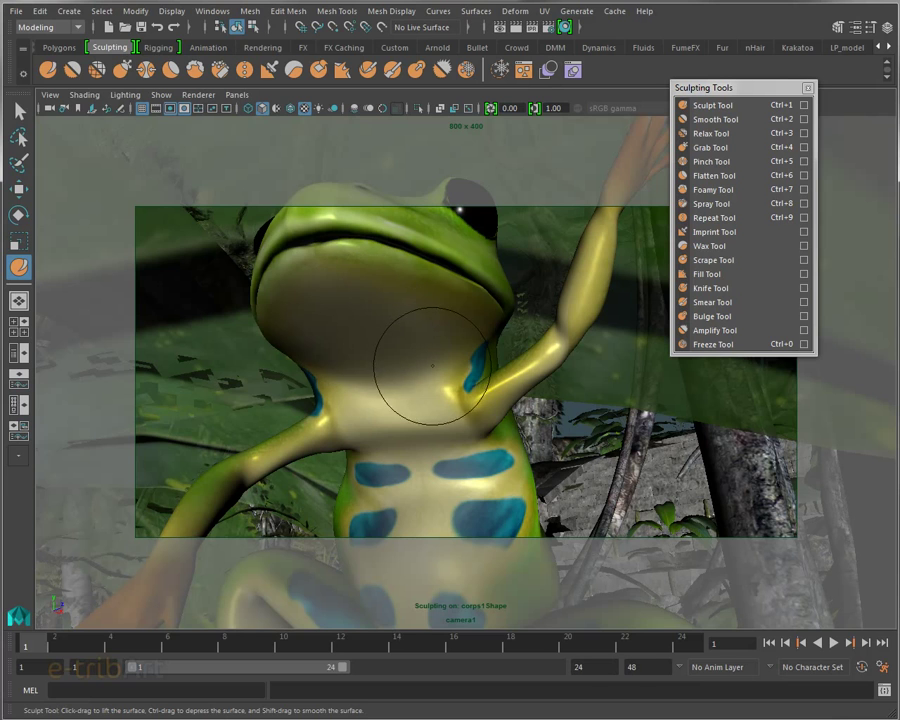
pyautogui.moveTo(372, 372)
pyautogui.keyDown('alt'); pyautogui.mouseDown()
pyautogui.moveTo(370, 352)
pyautogui.moveTo(358, 386)
pyautogui.mouseUp(); pyautogui.keyUp('alt')
pyautogui.keyDown('alt'); pyautogui.moveTo(358, 386); pyautogui.dragTo(347, 414, button='right'); pyautogui.keyUp('alt')
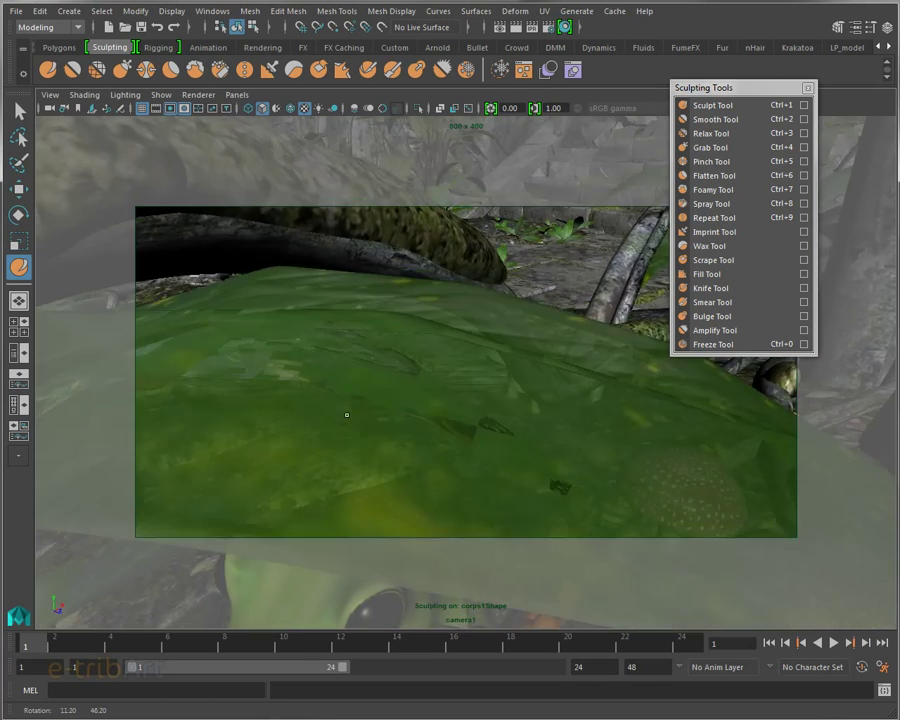
# Step back through earlier camera views with [ and orbit to face the frog.
pyautogui.press('[')
pyautogui.press('[')
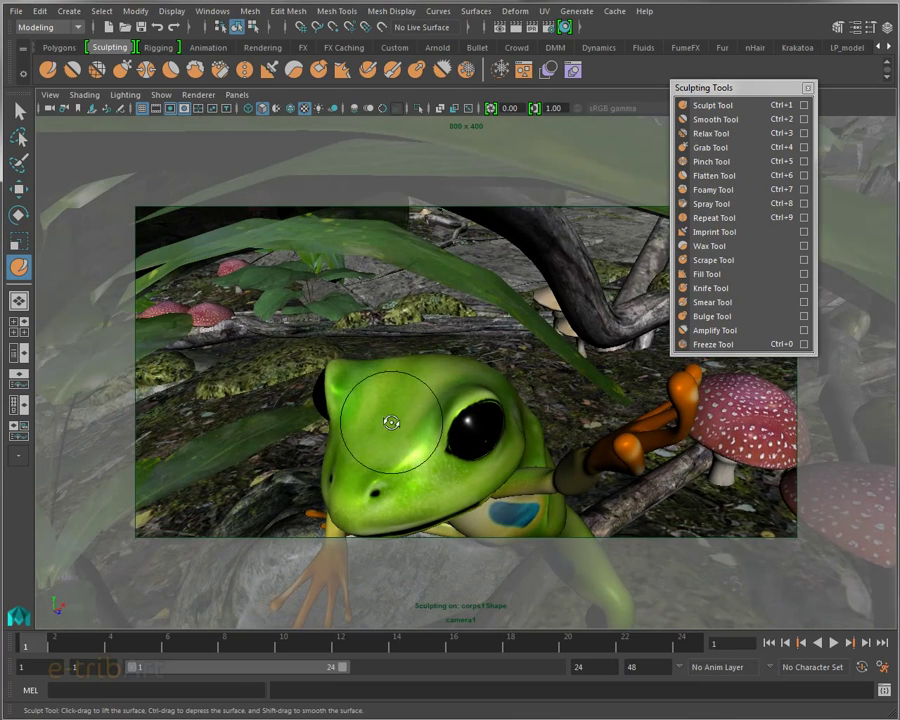
pyautogui.press('[')
pyautogui.press('[')
pyautogui.press('[')
pyautogui.press('[')
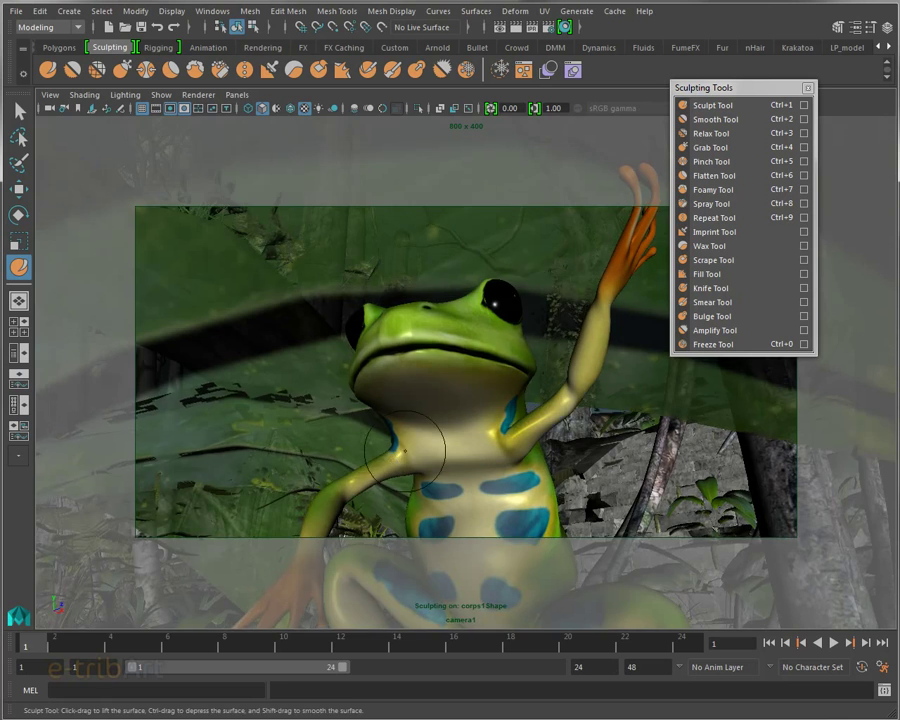
pyautogui.press('[')
pyautogui.press('[')
pyautogui.press('[')
pyautogui.press('[')
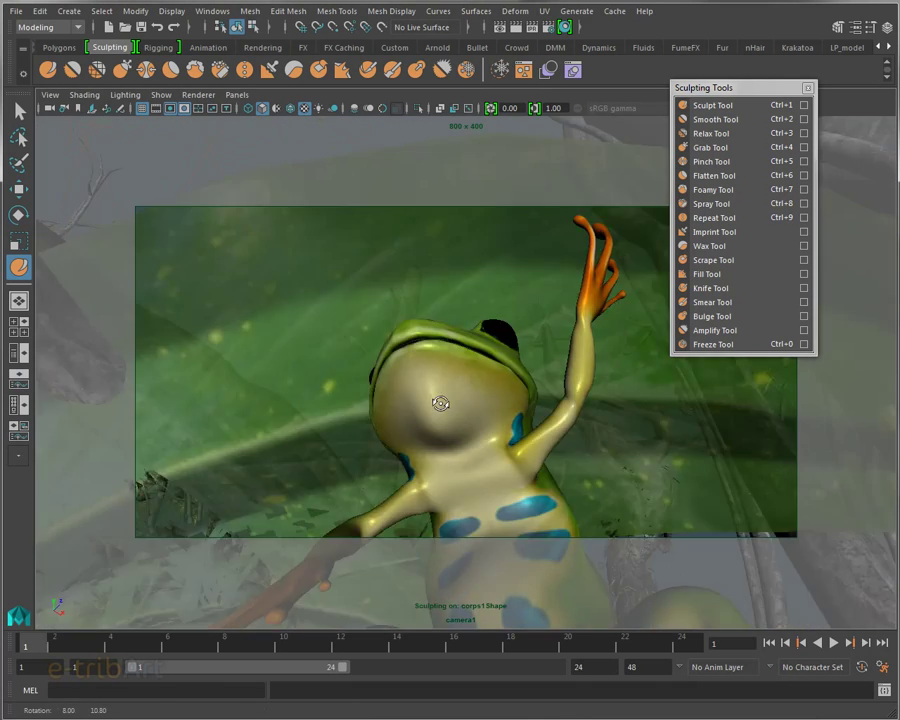
pyautogui.press('[')
pyautogui.keyDown('alt'); pyautogui.moveTo(425, 415); pyautogui.dragTo(416, 444); pyautogui.keyUp('alt')
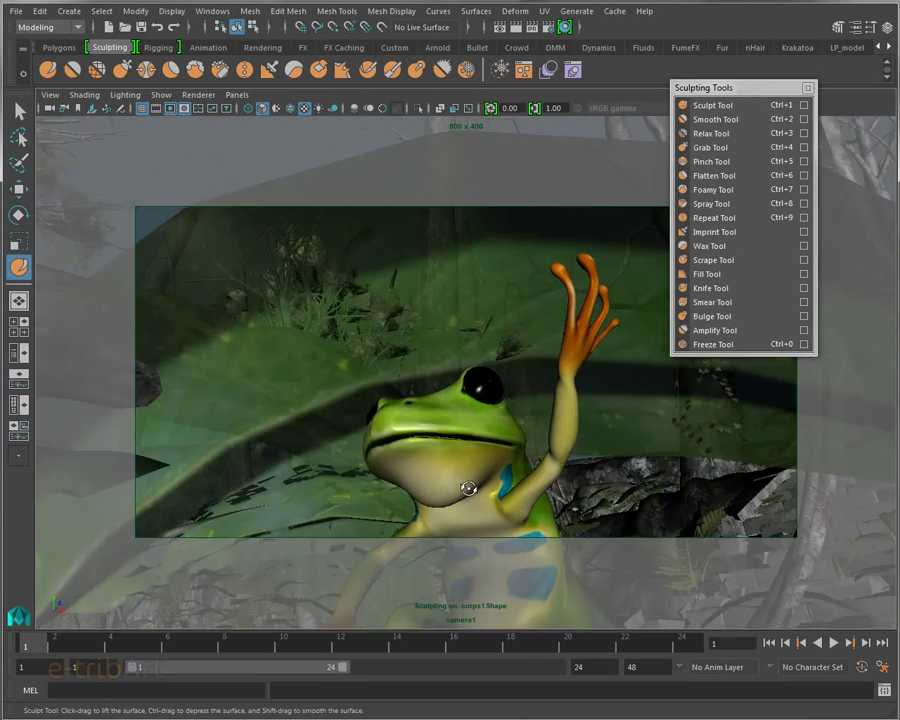
pyautogui.moveTo(472, 488)
pyautogui.keyDown('alt'); pyautogui.mouseDown()
pyautogui.moveTo(461, 482)
pyautogui.moveTo(520, 489)
pyautogui.moveTo(351, 497)
pyautogui.moveTo(440, 505)
pyautogui.mouseUp(); pyautogui.keyUp('alt')
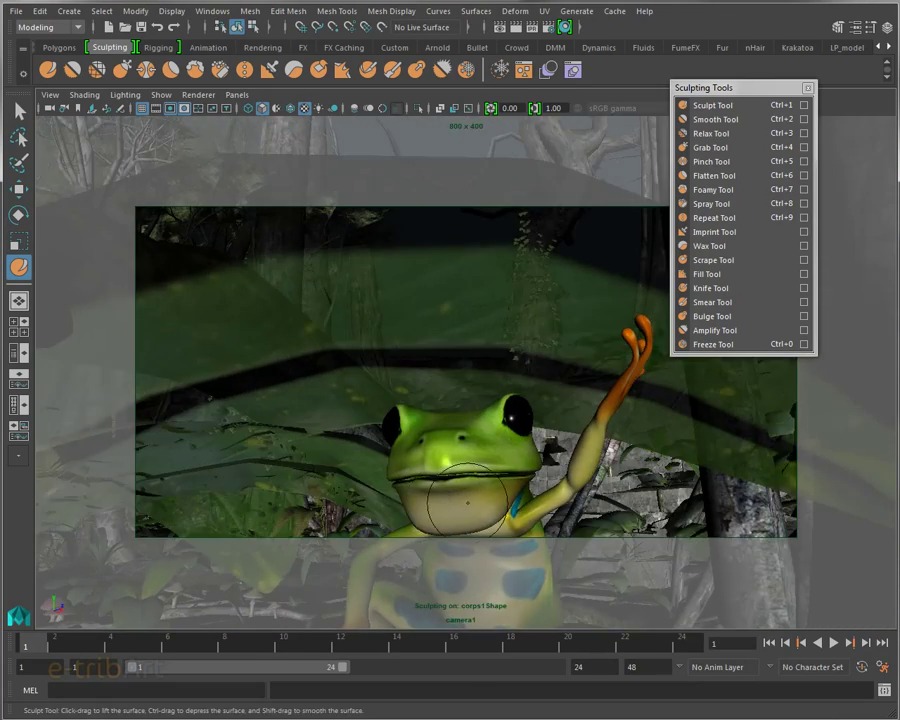
pyautogui.keyDown('alt'); pyautogui.moveTo(470, 490); pyautogui.dragTo(485, 465, button='right'); pyautogui.keyUp('alt')
pyautogui.moveTo(485, 464)
pyautogui.keyDown('alt'); pyautogui.mouseDown()
pyautogui.moveTo(485, 451)
pyautogui.moveTo(404, 443)
pyautogui.moveTo(452, 410)
pyautogui.moveTo(572, 404)
pyautogui.mouseUp(); pyautogui.keyUp('alt')
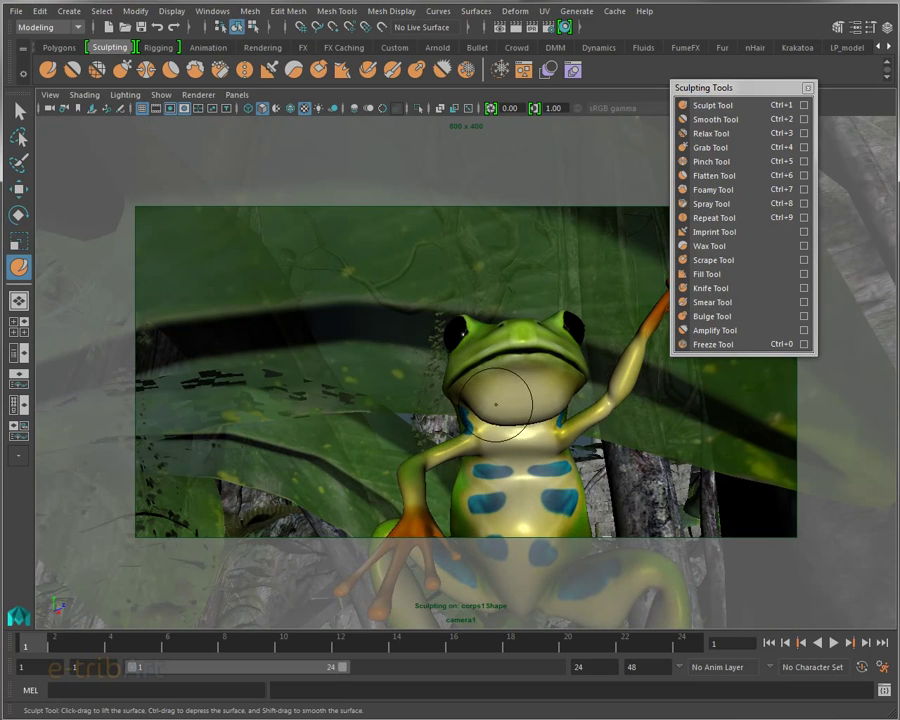
# Open Sculpt Tool settings, resize the brush to 1.020, undo the chin bulge, set Strength 7.373.
pyautogui.doubleClick(18, 268)
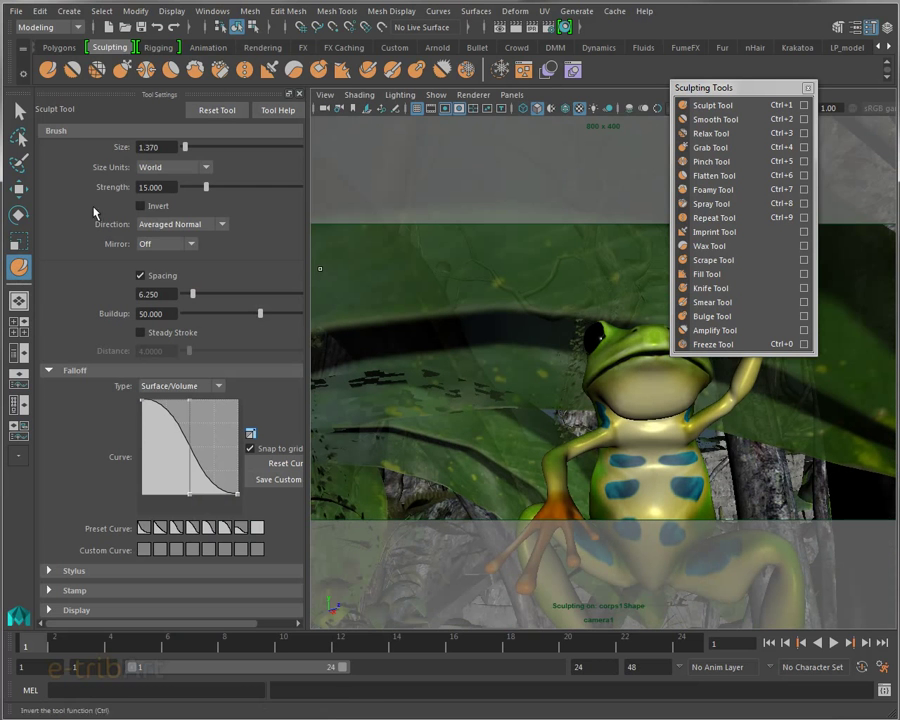
pyautogui.moveTo(450, 396)
pyautogui.keyDown('alt'); pyautogui.mouseDown()
pyautogui.moveTo(386, 419)
pyautogui.moveTo(400, 394)
pyautogui.mouseUp(); pyautogui.keyUp('alt')
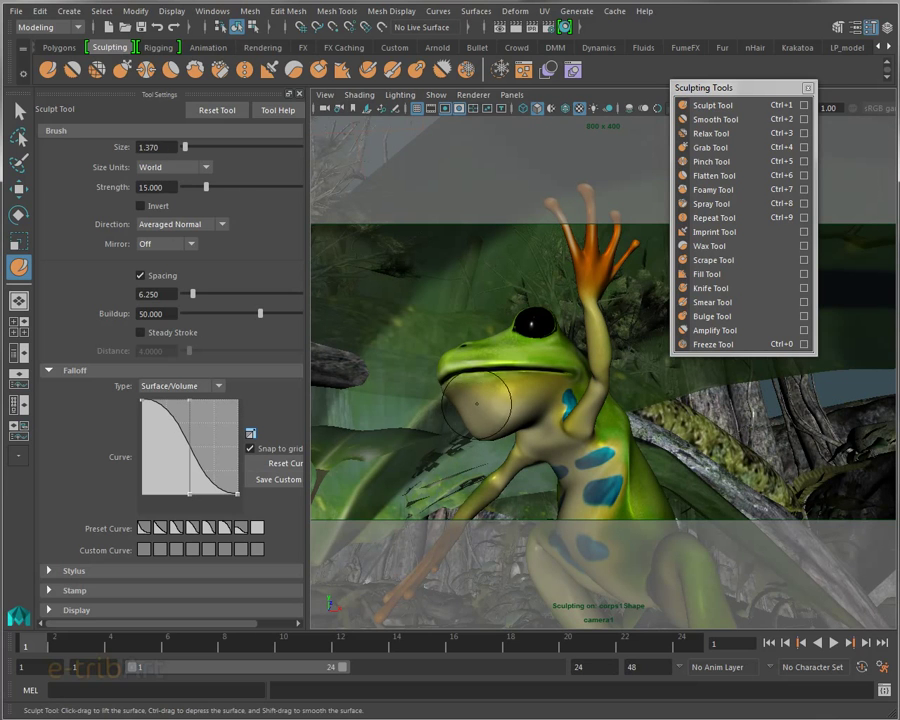
pyautogui.moveTo(485, 400)
pyautogui.mouseDown()
pyautogui.moveTo(497, 400)
pyautogui.moveTo(457, 400)
pyautogui.moveTo(486, 400)
pyautogui.moveTo(470, 400)
pyautogui.mouseUp()
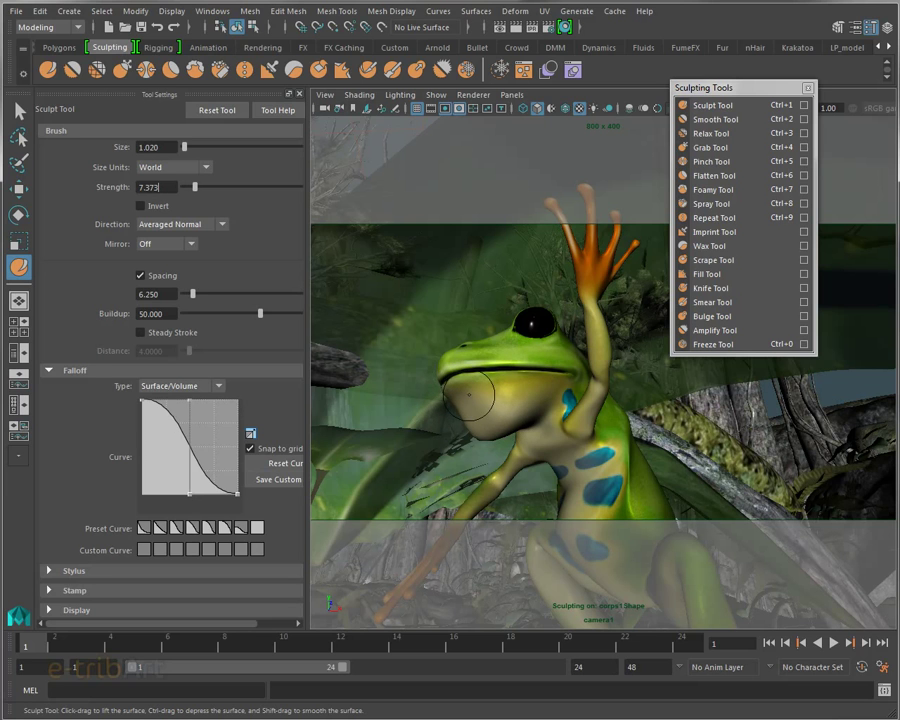
pyautogui.hotkey('ctrl', 'z')
pyautogui.moveTo(515, 430)
pyautogui.keyDown('alt'); pyautogui.mouseDown()
pyautogui.moveTo(507, 445)
pyautogui.moveTo(449, 389)
pyautogui.moveTo(522, 412)
pyautogui.moveTo(526, 424)
pyautogui.moveTo(590, 422)
pyautogui.moveTo(557, 428)
pyautogui.moveTo(502, 364)
pyautogui.mouseUp(); pyautogui.keyUp('alt')
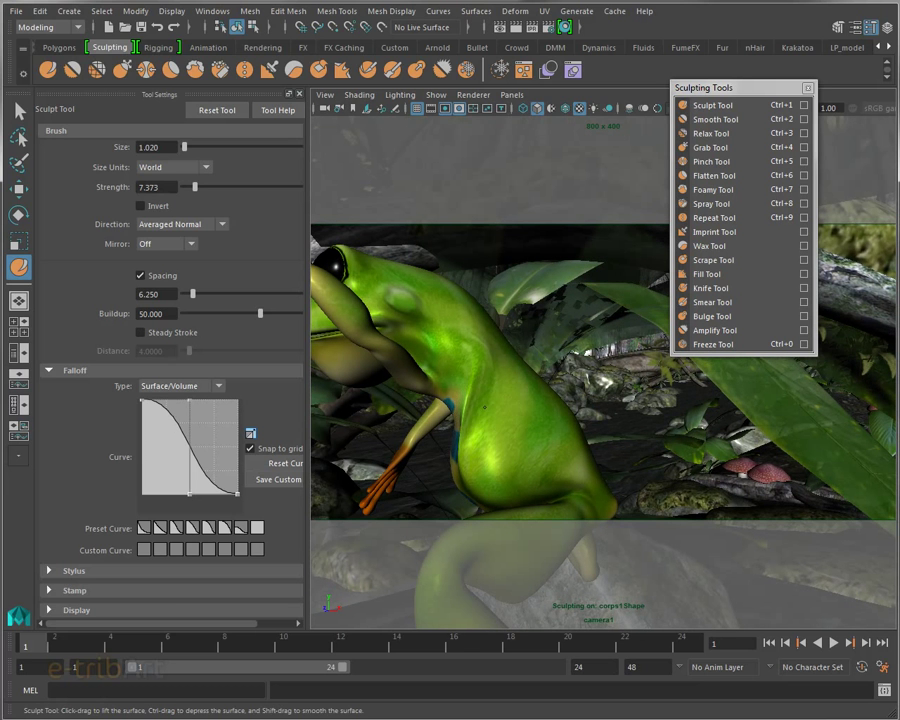
# Orbit around the frog's body and reselect the Sculpt Tool.
pyautogui.moveTo(484, 400)
pyautogui.keyDown('alt'); pyautogui.mouseDown()
pyautogui.moveTo(482, 427)
pyautogui.moveTo(530, 436)
pyautogui.moveTo(474, 440)
pyautogui.moveTo(532, 420)
pyautogui.moveTo(560, 437)
pyautogui.moveTo(526, 437)
pyautogui.moveTo(506, 452)
pyautogui.mouseUp(); pyautogui.keyUp('alt')
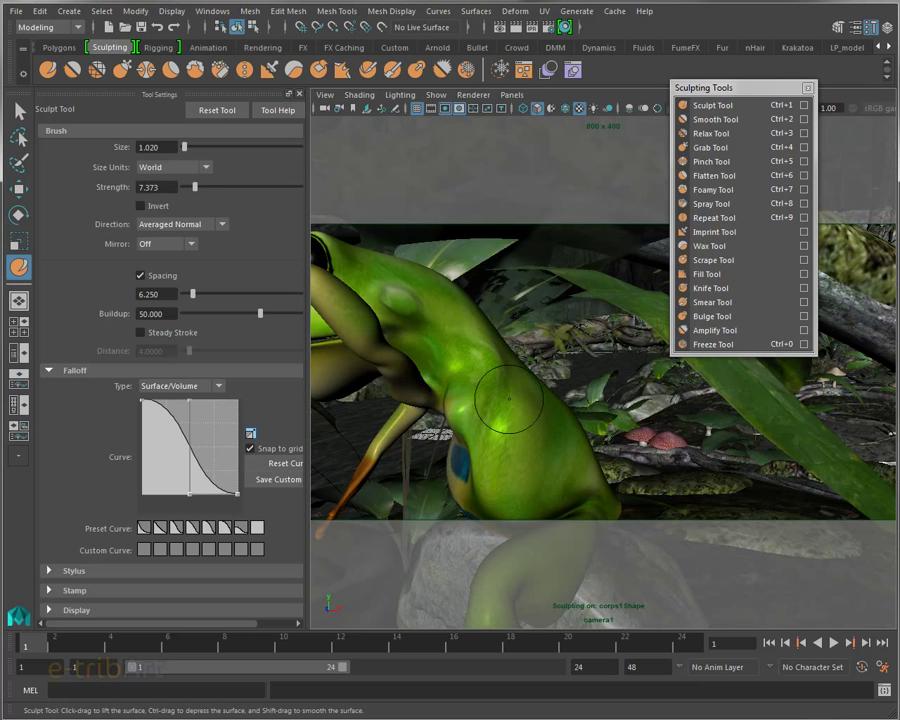
pyautogui.moveTo(497, 466)
pyautogui.keyDown('alt'); pyautogui.mouseDown()
pyautogui.moveTo(709, 460)
pyautogui.moveTo(583, 446)
pyautogui.moveTo(630, 447)
pyautogui.moveTo(444, 454)
pyautogui.mouseUp(); pyautogui.keyUp('alt')
pyautogui.moveTo(520, 435)
pyautogui.keyDown('alt'); pyautogui.mouseDown()
pyautogui.moveTo(424, 436)
pyautogui.moveTo(414, 456)
pyautogui.moveTo(420, 450)
pyautogui.mouseUp(); pyautogui.keyUp('alt')
pyautogui.keyDown('alt'); pyautogui.moveTo(579, 450); pyautogui.dragTo(461, 464); pyautogui.keyUp('alt')
pyautogui.keyDown('alt'); pyautogui.moveTo(595, 447); pyautogui.dragTo(597, 441); pyautogui.keyUp('alt')
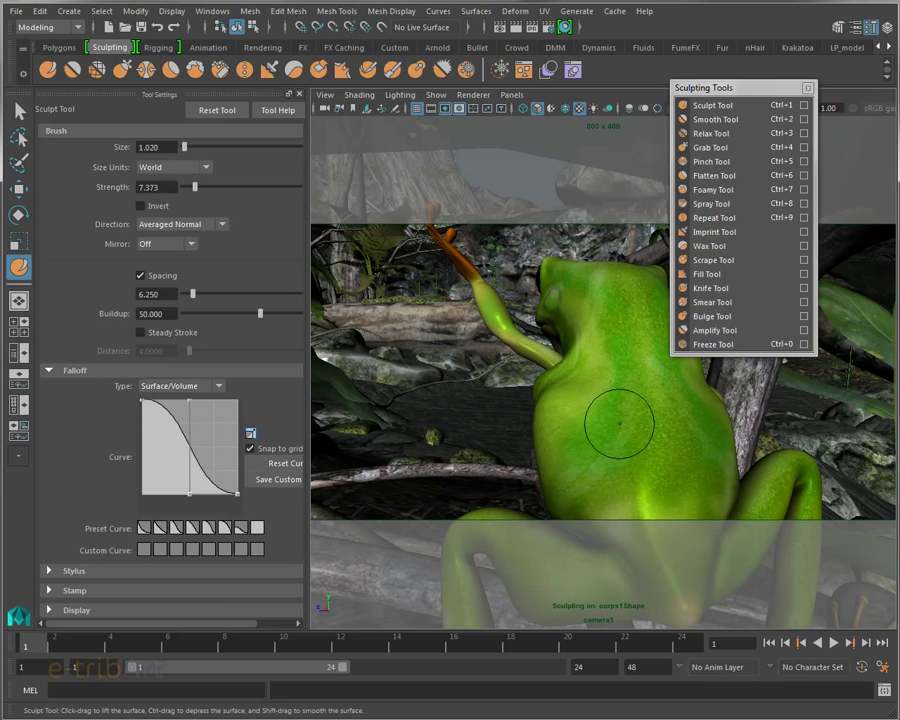
pyautogui.moveTo(576, 387)
pyautogui.keyDown('alt'); pyautogui.mouseDown()
pyautogui.moveTo(876, 382)
pyautogui.moveTo(620, 420)
pyautogui.mouseUp(); pyautogui.keyUp('alt')
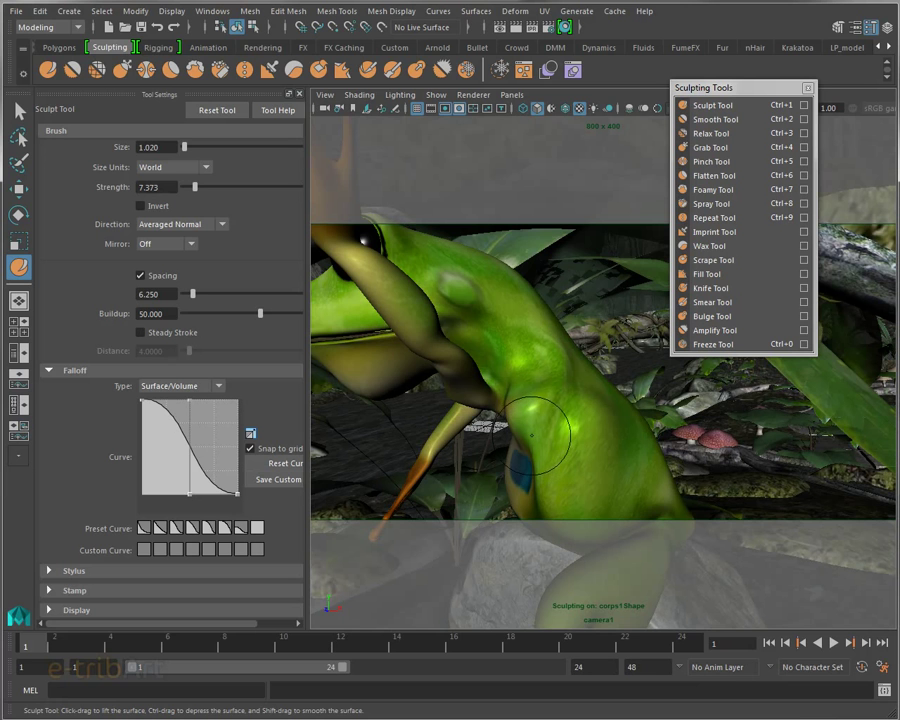
pyautogui.moveTo(533, 430)
pyautogui.keyDown('alt'); pyautogui.mouseDown()
pyautogui.moveTo(528, 436)
pyautogui.moveTo(536, 432)
pyautogui.moveTo(372, 310)
pyautogui.mouseUp(); pyautogui.keyUp('alt')
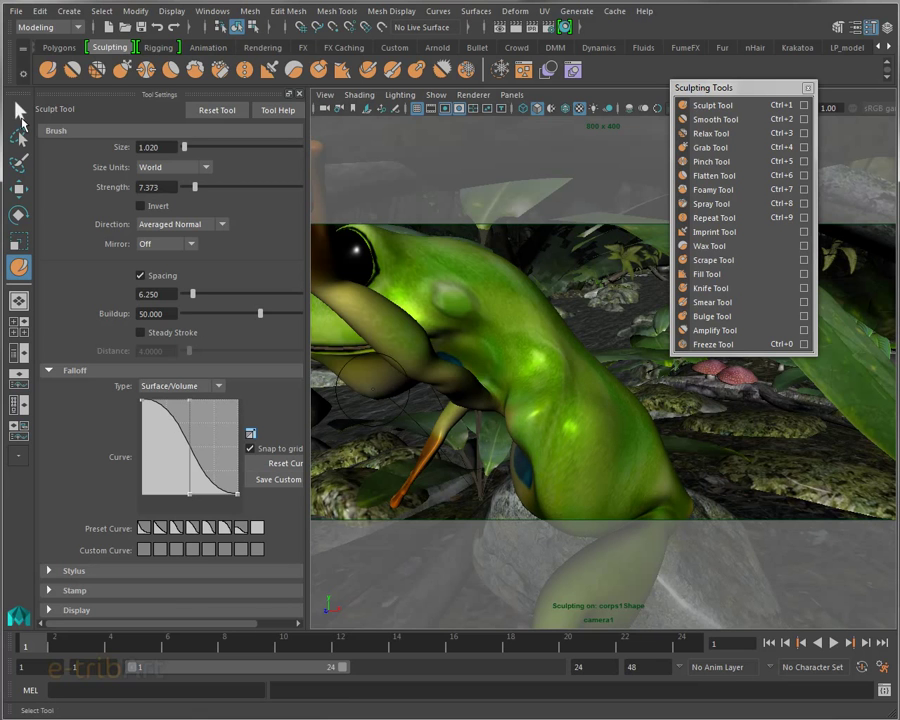
pyautogui.click(19, 111)
pyautogui.click(19, 267)
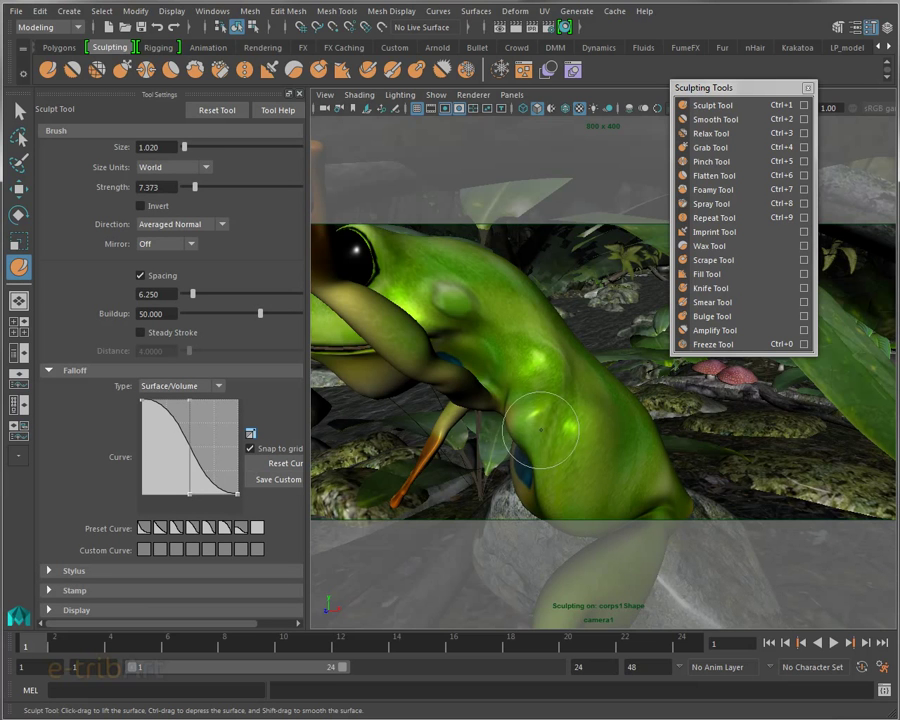
# Sculpt bulges onto the frog's back, undo the last stroke, with brush size 0.676.
pyautogui.moveTo(573, 438)
pyautogui.keyDown('alt'); pyautogui.mouseDown()
pyautogui.moveTo(518, 438)
pyautogui.moveTo(514, 388)
pyautogui.moveTo(577, 427)
pyautogui.mouseUp(); pyautogui.keyUp('alt')
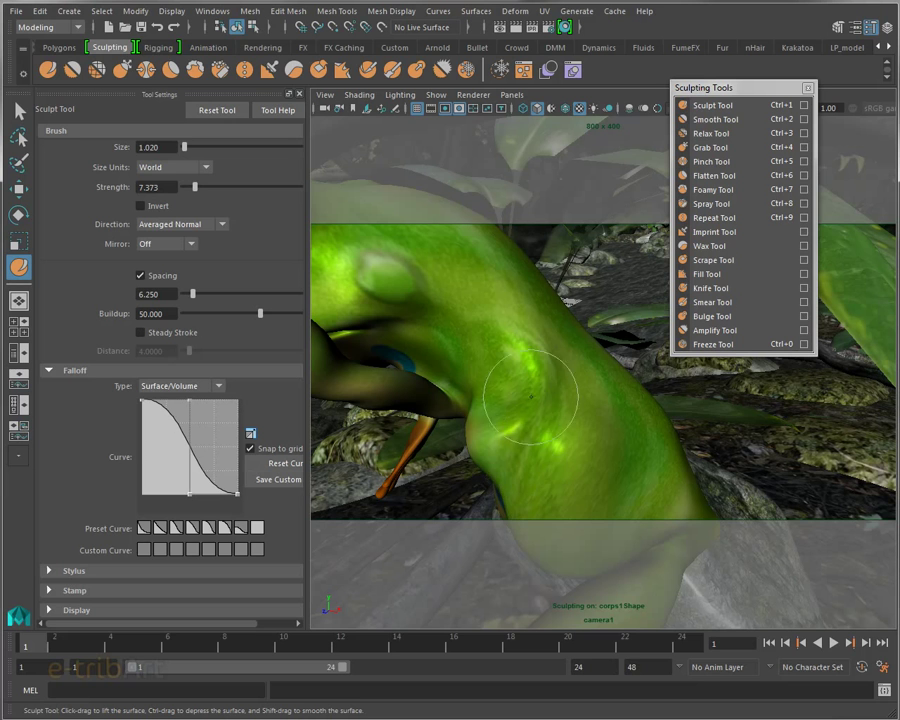
pyautogui.moveTo(504, 418)
pyautogui.mouseDown()
pyautogui.moveTo(543, 445)
pyautogui.moveTo(603, 420)
pyautogui.mouseUp()
pyautogui.moveTo(546, 440)
pyautogui.keyDown('alt'); pyautogui.mouseDown()
pyautogui.moveTo(554, 416)
pyautogui.moveTo(493, 433)
pyautogui.mouseUp(); pyautogui.keyUp('alt')
pyautogui.hotkey('ctrl', 'z')
# Lower the Sculpt Tool brush Strength to 3.000.
pyautogui.moveTo(172, 187); pyautogui.dragTo(125, 193)
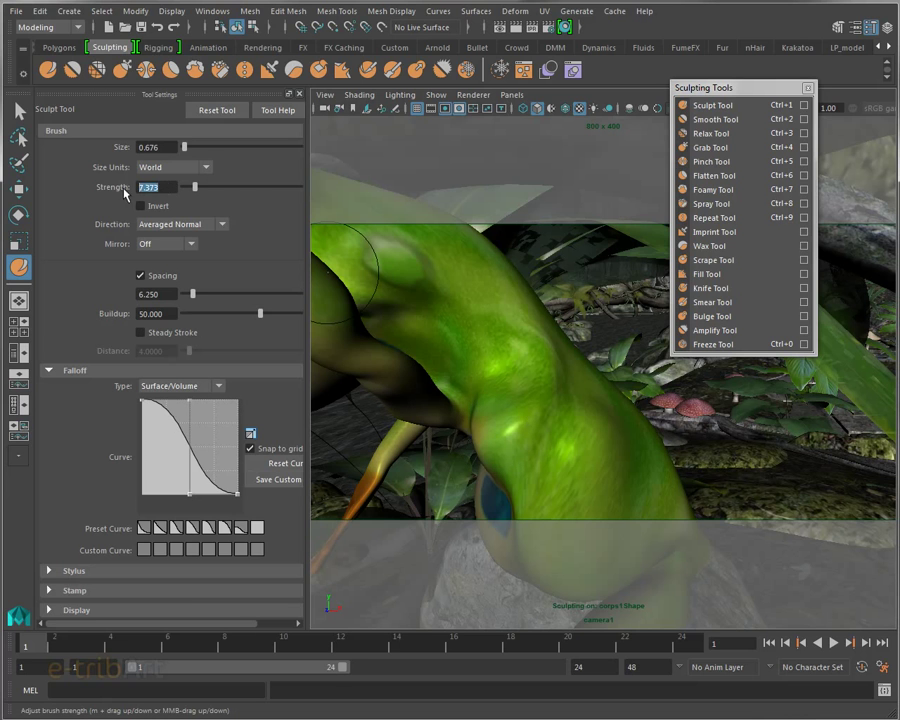
pyautogui.write('3')
pyautogui.press('Return')
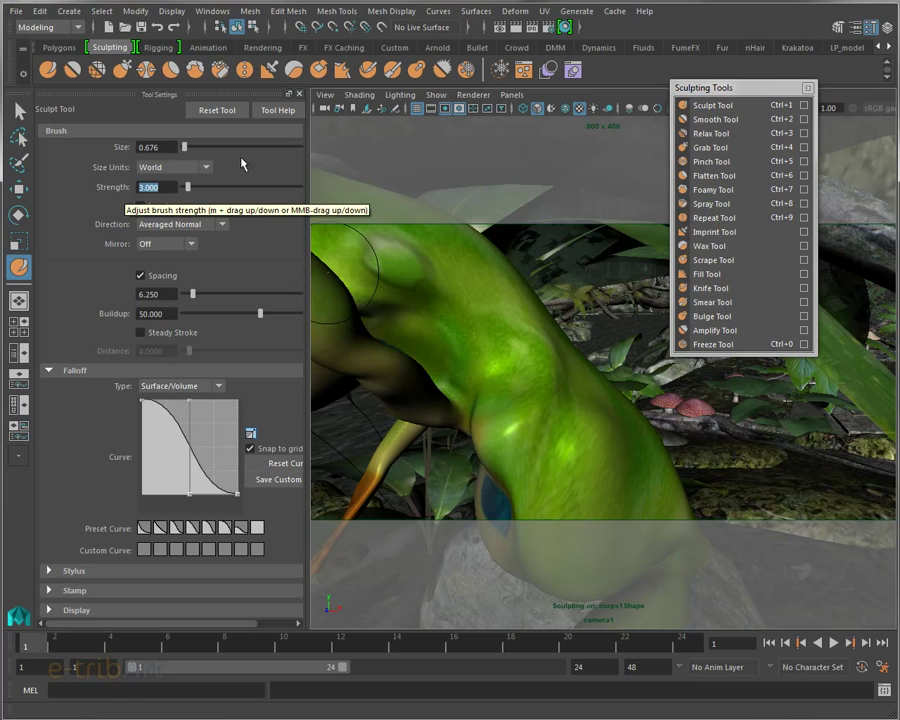
pyautogui.keyDown('alt'); pyautogui.moveTo(512, 381); pyautogui.dragTo(577, 428); pyautogui.keyUp('alt')
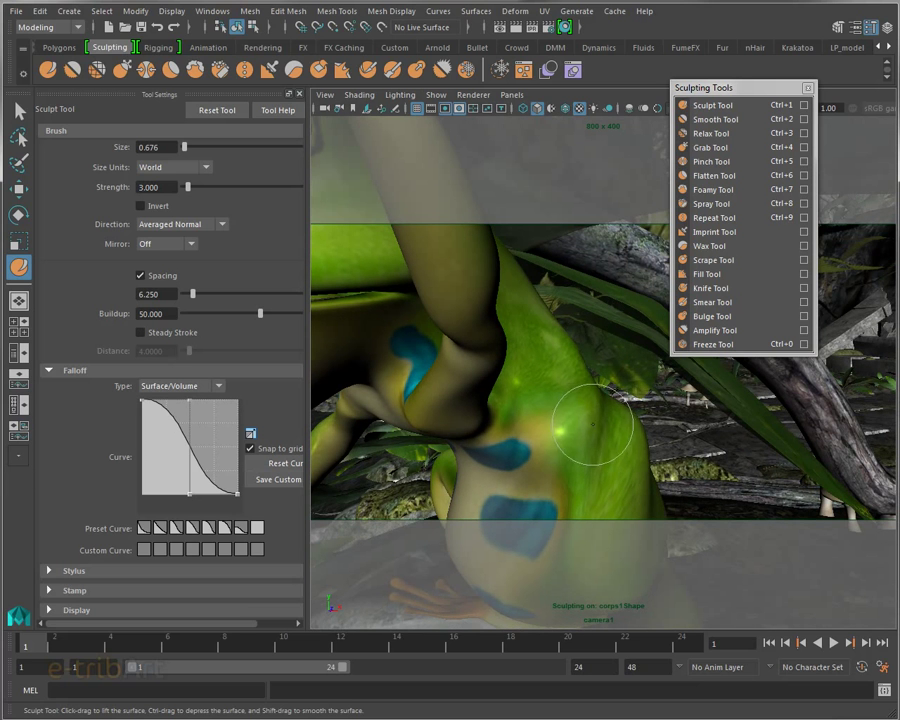
pyautogui.keyDown('alt'); pyautogui.moveTo(569, 382); pyautogui.dragTo(543, 428); pyautogui.keyUp('alt')
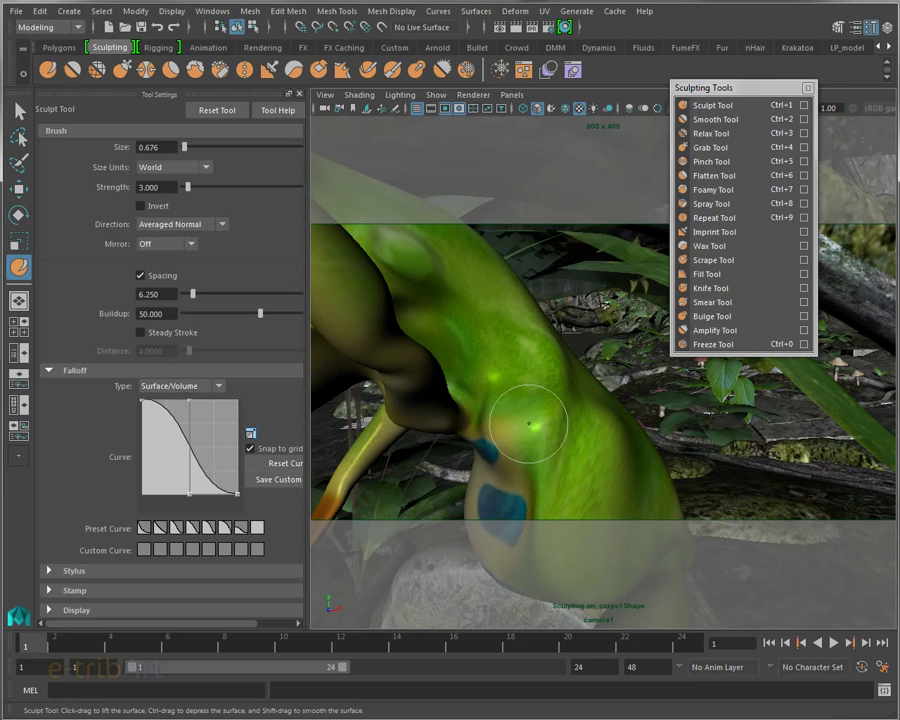
# Reshape the underside of the frog's chin with the sculpt brush.
pyautogui.moveTo(570, 428)
pyautogui.keyDown('alt'); pyautogui.mouseDown()
pyautogui.moveTo(632, 430)
pyautogui.moveTo(622, 412)
pyautogui.moveTo(508, 376)
pyautogui.moveTo(516, 317)
pyautogui.moveTo(497, 473)
pyautogui.moveTo(506, 428)
pyautogui.moveTo(385, 368)
pyautogui.mouseUp(); pyautogui.keyUp('alt')
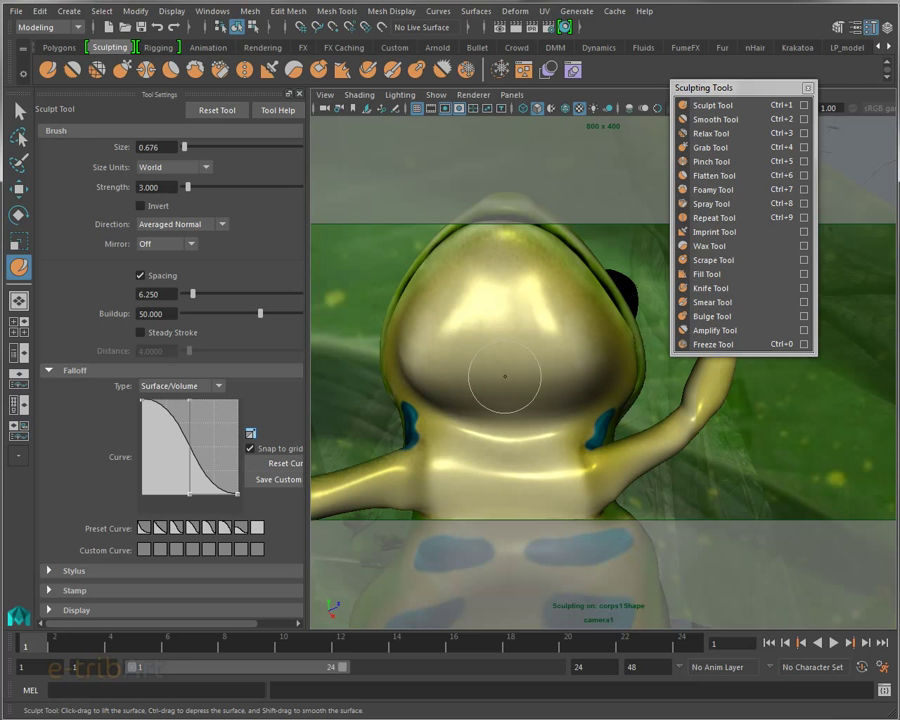
pyautogui.moveTo(516, 366)
pyautogui.keyDown('alt'); pyautogui.mouseDown()
pyautogui.moveTo(499, 412)
pyautogui.moveTo(473, 382)
pyautogui.mouseUp(); pyautogui.keyUp('alt')
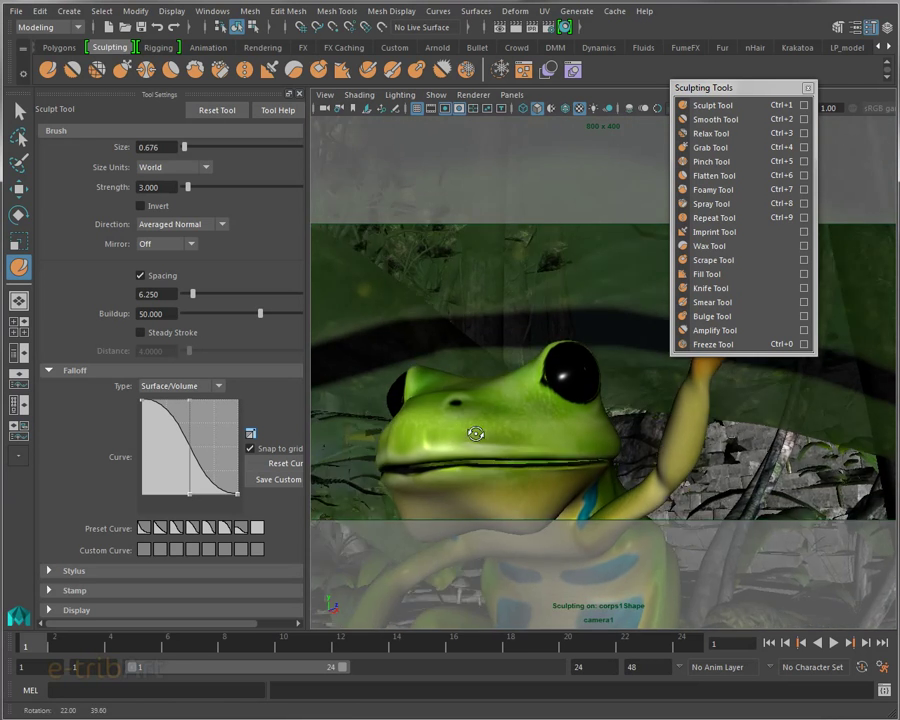
pyautogui.moveTo(544, 395)
pyautogui.keyDown('alt'); pyautogui.mouseDown()
pyautogui.moveTo(468, 346)
pyautogui.moveTo(592, 394)
pyautogui.moveTo(548, 403)
pyautogui.moveTo(546, 378)
pyautogui.moveTo(545, 392)
pyautogui.mouseUp(); pyautogui.keyUp('alt')
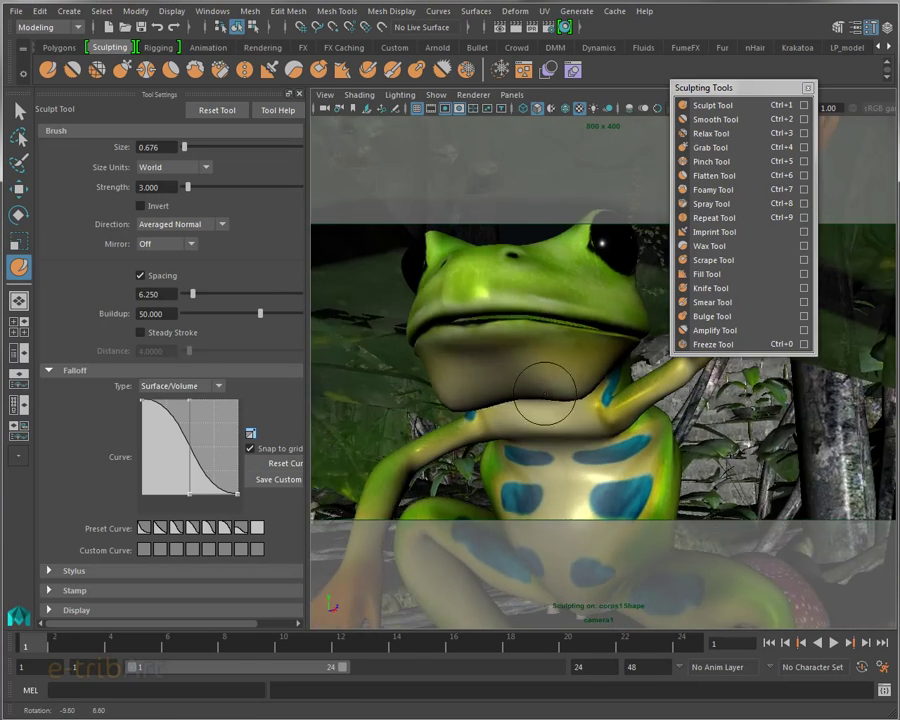
pyautogui.moveTo(494, 366)
pyautogui.mouseDown()
pyautogui.moveTo(583, 400)
pyautogui.moveTo(643, 398)
pyautogui.moveTo(452, 413)
pyautogui.moveTo(498, 414)
pyautogui.moveTo(536, 398)
pyautogui.moveTo(568, 422)
pyautogui.mouseUp()
pyautogui.scroll(1, 472, 384)
pyautogui.scroll(1, 436, 396)
pyautogui.scroll(1, 436, 396)
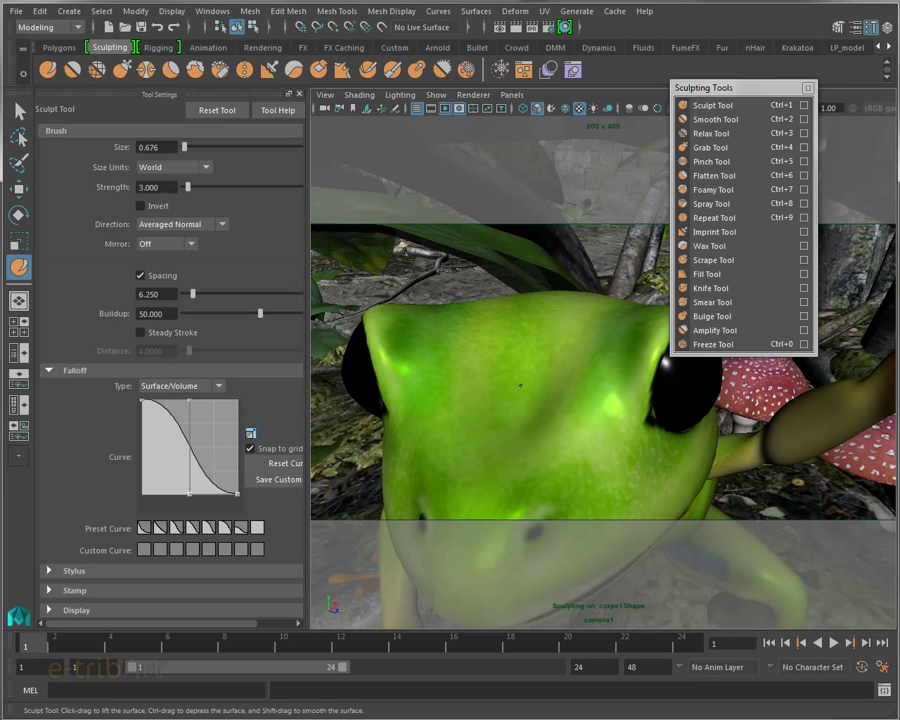
pyautogui.moveTo(514, 342)
pyautogui.keyDown('alt'); pyautogui.mouseDown()
pyautogui.moveTo(536, 416)
pyautogui.moveTo(572, 416)
pyautogui.moveTo(475, 414)
pyautogui.moveTo(446, 402)
pyautogui.moveTo(502, 392)
pyautogui.moveTo(473, 360)
pyautogui.mouseUp(); pyautogui.keyUp('alt')
pyautogui.moveTo(473, 360)
pyautogui.keyDown('alt'); pyautogui.mouseDown(button='right')
pyautogui.moveTo(371, 371)
pyautogui.moveTo(411, 367)
pyautogui.mouseUp(button='right'); pyautogui.keyUp('alt')
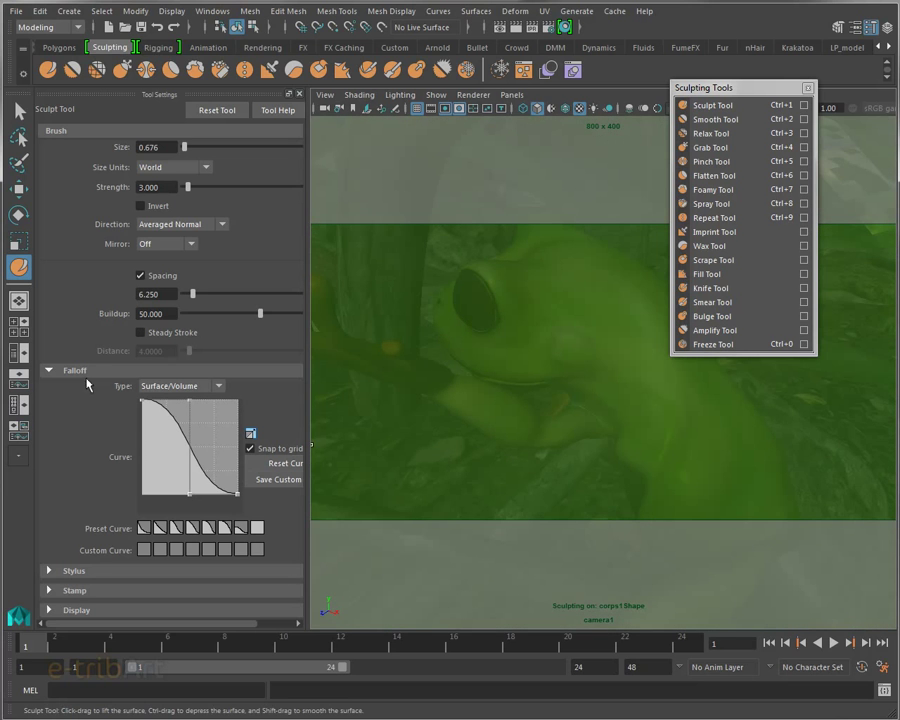
pyautogui.click(163, 387)
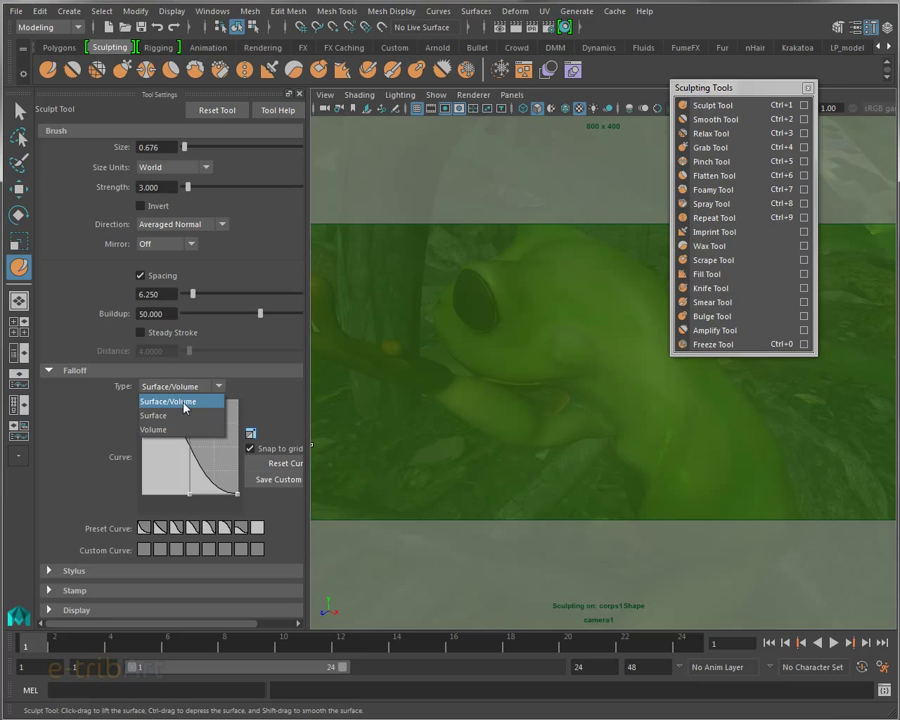
# Keep the Surface/Volume falloff type and widen the Tool Settings panel.
pyautogui.click(105, 405)
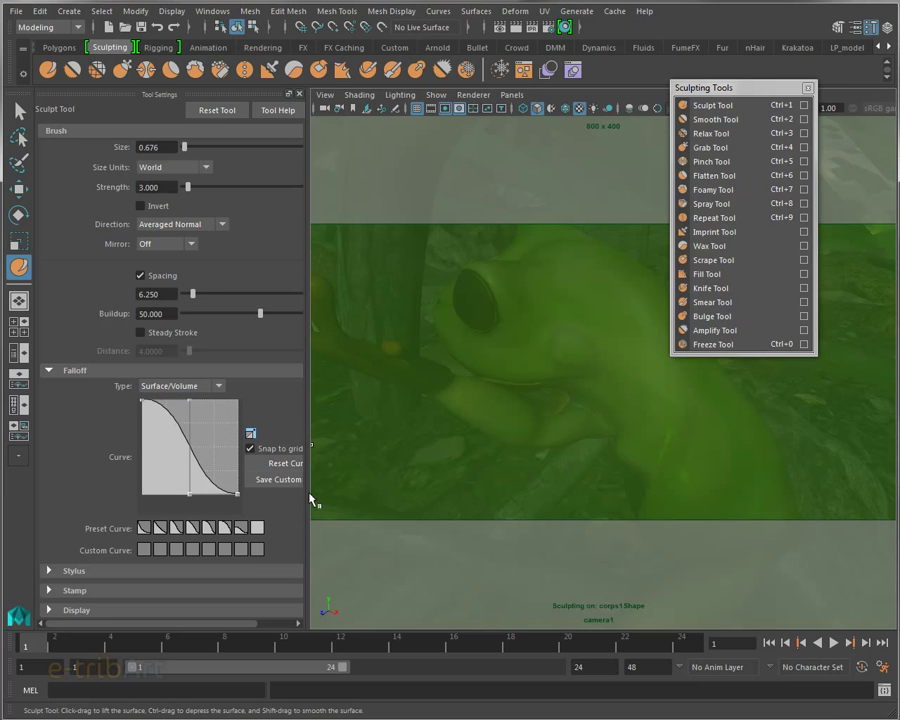
pyautogui.moveTo(306, 491); pyautogui.dragTo(362, 507)
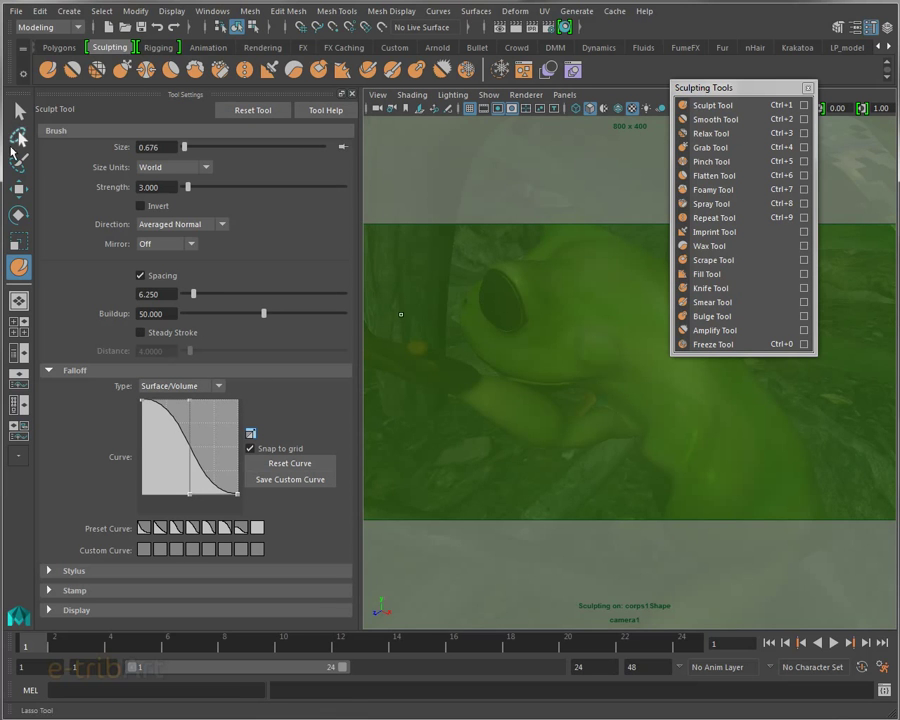
pyautogui.moveTo(543, 368)
pyautogui.keyDown('alt'); pyautogui.mouseDown()
pyautogui.moveTo(529, 413)
pyautogui.moveTo(515, 415)
pyautogui.mouseUp(); pyautogui.keyUp('alt')
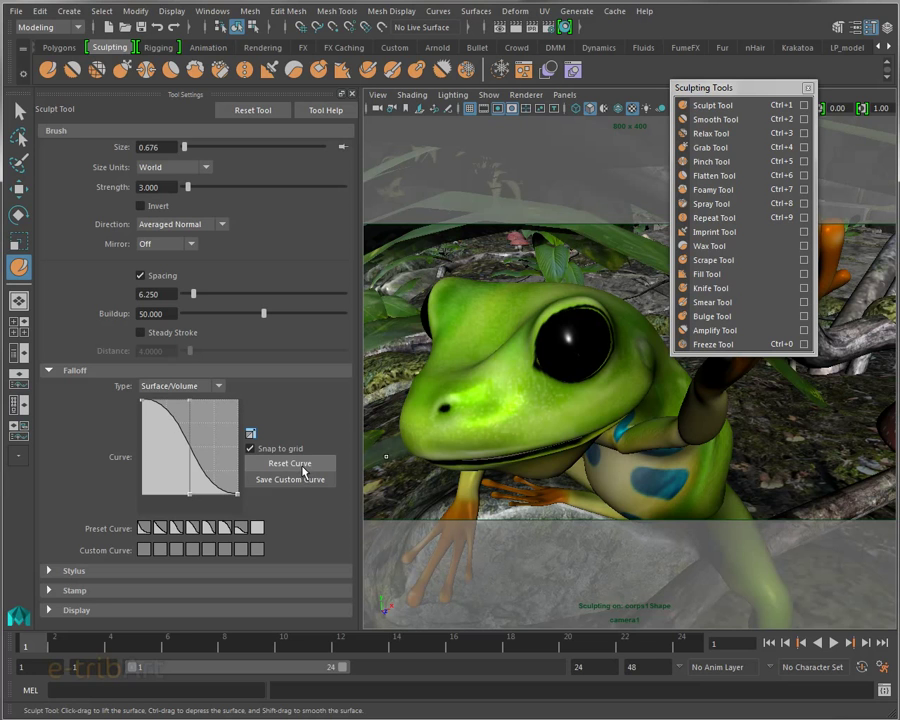
# Apply a preset falloff curve, then drag its control points into a flattened-top S-shaped drop-off.
pyautogui.click(194, 529)
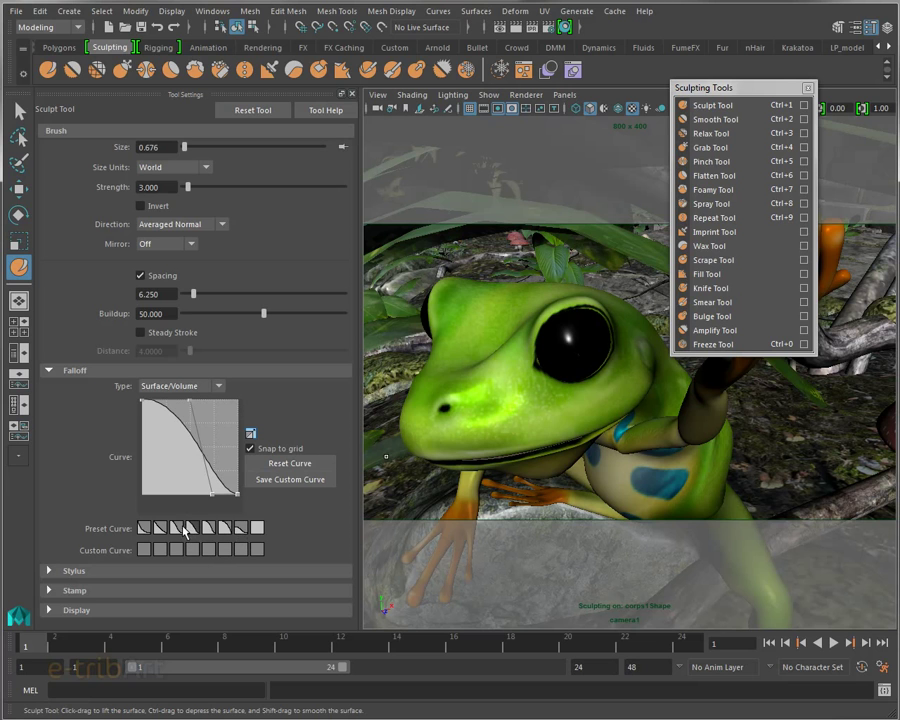
pyautogui.moveTo(190, 401)
pyautogui.mouseDown()
pyautogui.moveTo(165, 452)
pyautogui.moveTo(192, 436)
pyautogui.moveTo(195, 410)
pyautogui.mouseUp()
pyautogui.moveTo(202, 481)
pyautogui.mouseDown()
pyautogui.moveTo(220, 449)
pyautogui.moveTo(172, 472)
pyautogui.moveTo(196, 468)
pyautogui.mouseUp()
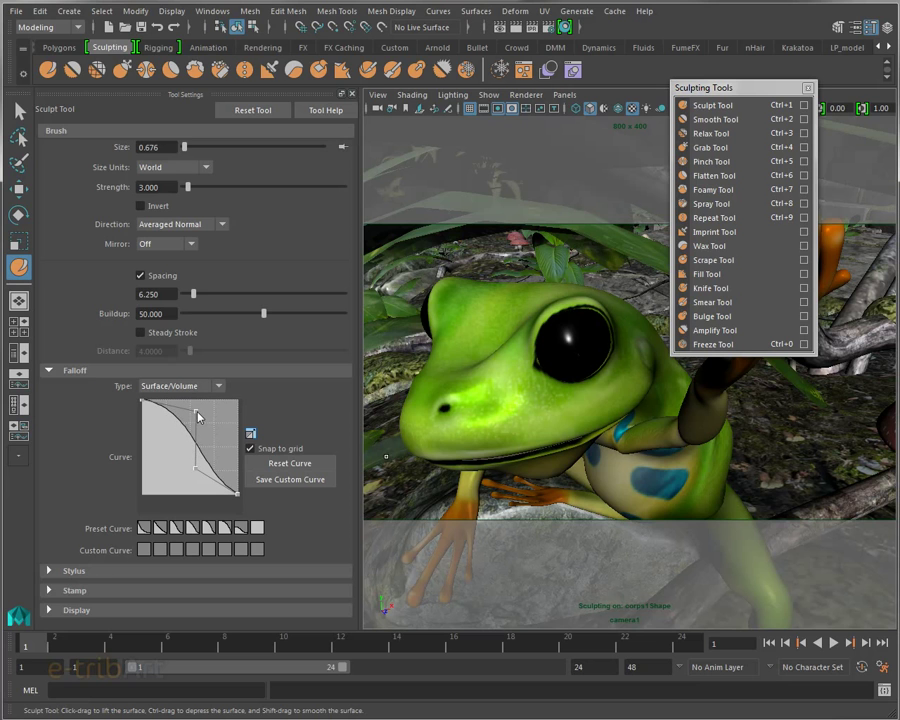
pyautogui.moveTo(197, 412); pyautogui.dragTo(213, 407)
pyautogui.moveTo(213, 406)
pyautogui.mouseDown()
pyautogui.moveTo(221, 408)
pyautogui.moveTo(214, 405)
pyautogui.mouseUp()
pyautogui.moveTo(198, 471); pyautogui.dragTo(181, 501)
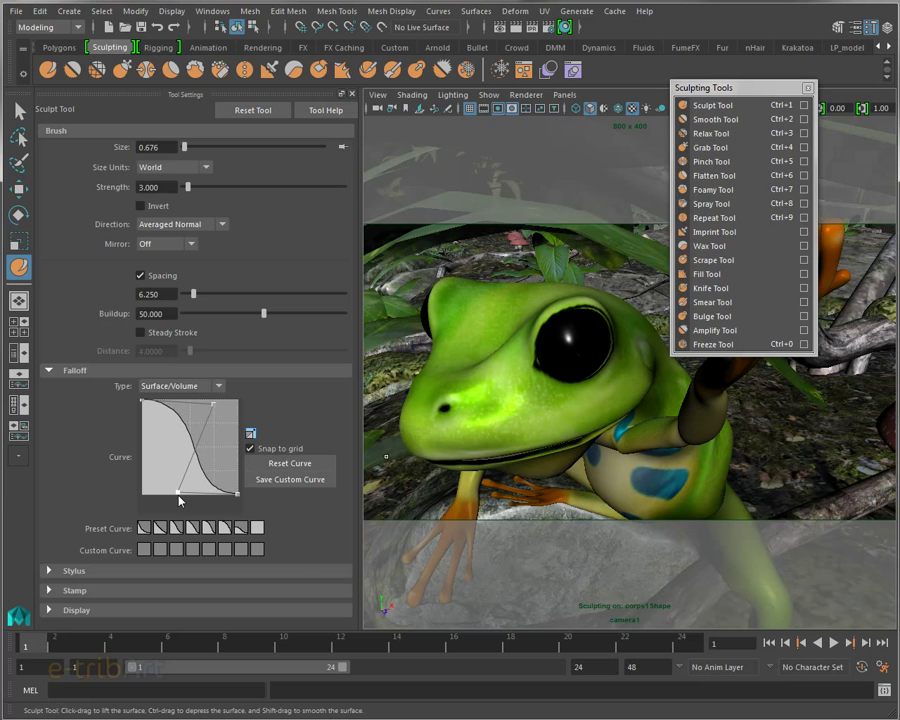
pyautogui.moveTo(179, 496)
pyautogui.mouseDown()
pyautogui.moveTo(165, 497)
pyautogui.moveTo(182, 492)
pyautogui.mouseUp()
pyautogui.moveTo(238, 496)
pyautogui.mouseDown()
pyautogui.moveTo(240, 481)
pyautogui.moveTo(238, 495)
pyautogui.mouseUp()
# Check the curve in the larger Falloff Curve editor, then save it to the first Custom Curve slot.
pyautogui.click(251, 437)
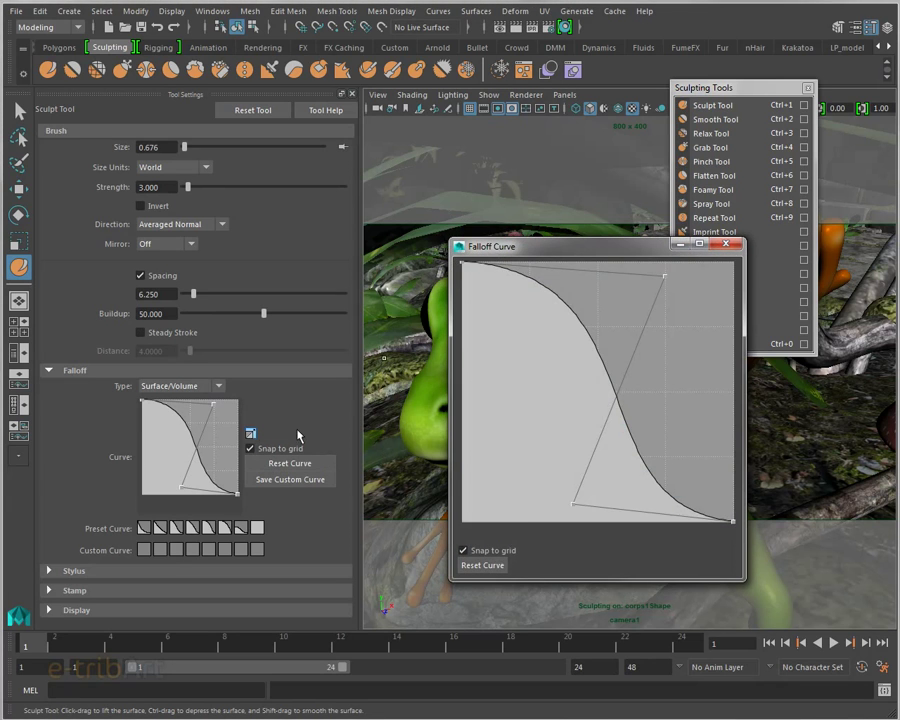
pyautogui.moveTo(503, 247); pyautogui.dragTo(118, 164)
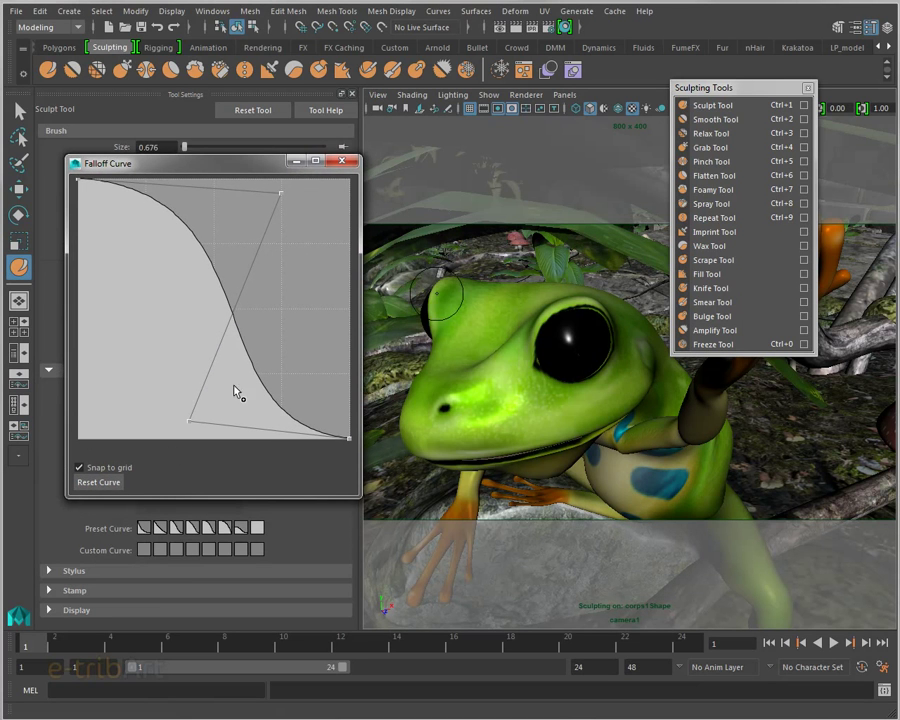
pyautogui.click(342, 161)
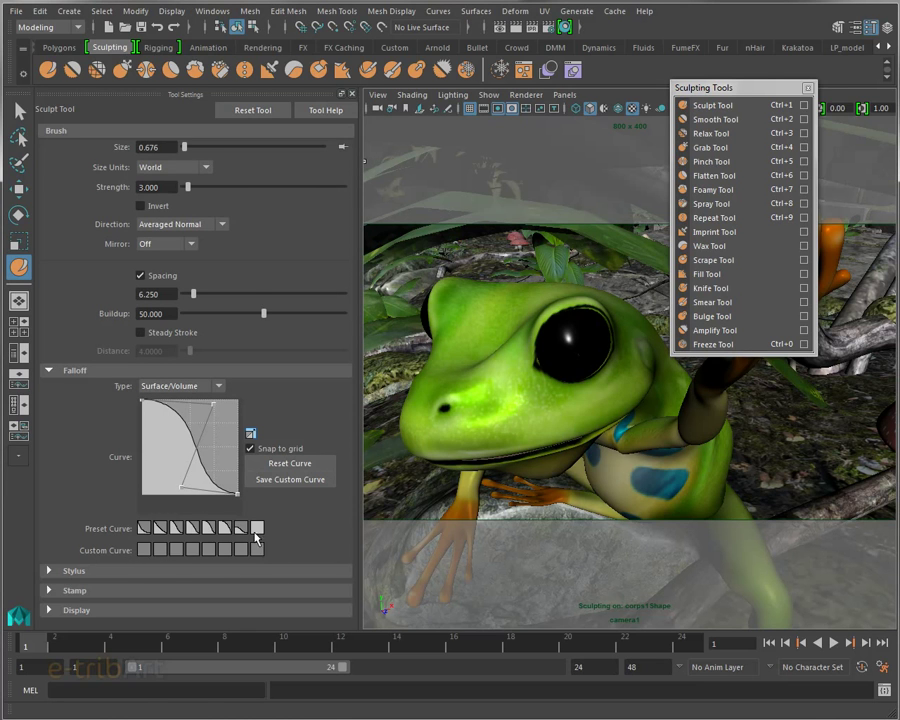
pyautogui.click(297, 486)
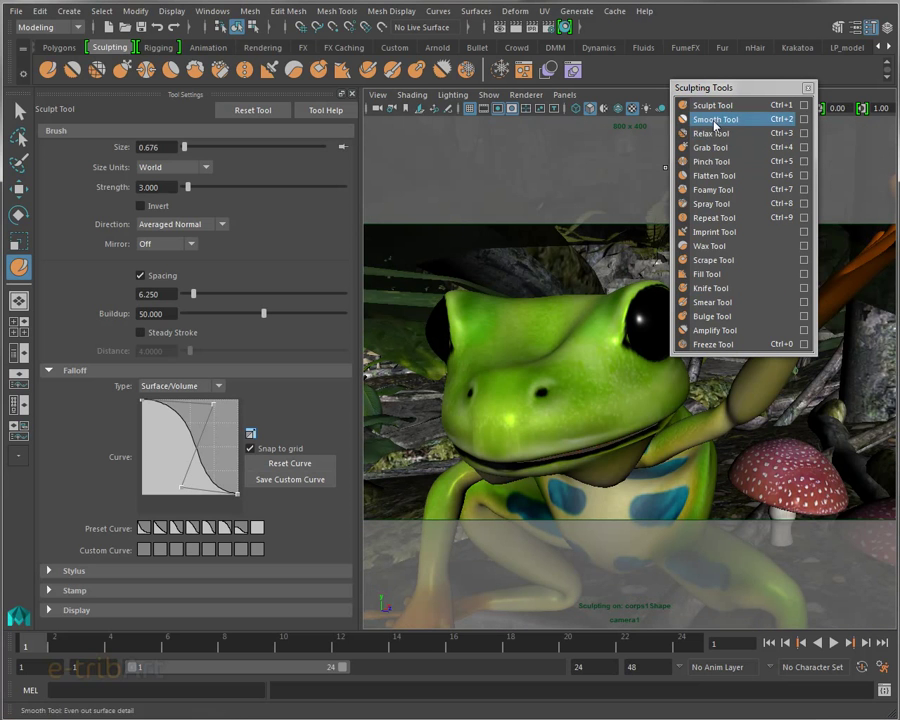
# Switch to the Smooth Tool (Size 0.676, Strength 100, Buildup 50) and dolly close beside the frog's head.
pyautogui.click(714, 120)
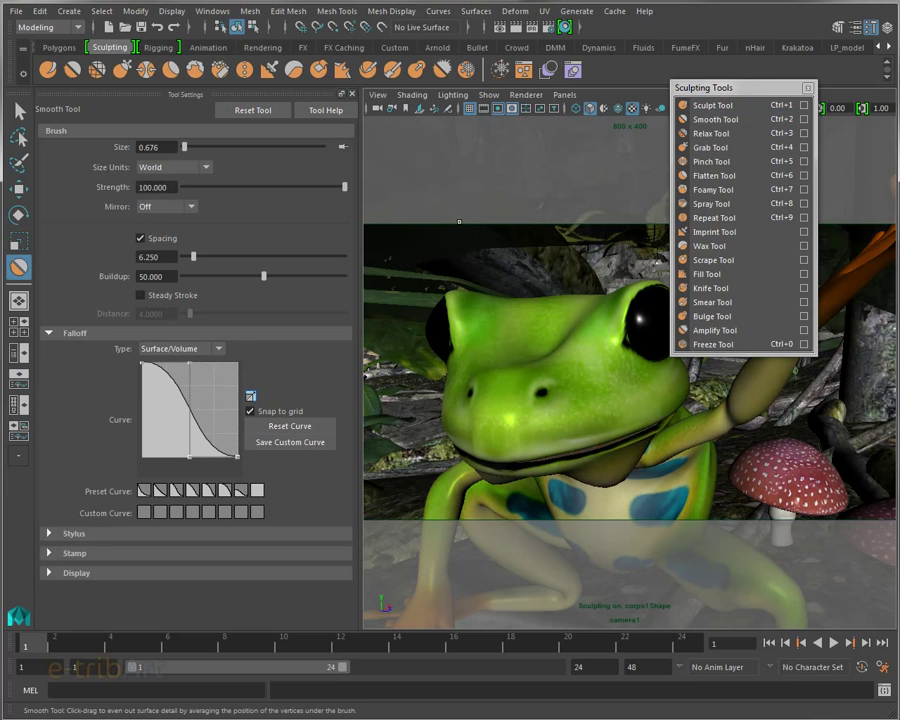
pyautogui.moveTo(552, 350)
pyautogui.keyDown('alt'); pyautogui.mouseDown()
pyautogui.moveTo(437, 411)
pyautogui.moveTo(440, 385)
pyautogui.mouseUp(); pyautogui.keyUp('alt')
pyautogui.keyDown('alt'); pyautogui.moveTo(470, 380); pyautogui.dragTo(511, 369, button='right'); pyautogui.keyUp('alt')
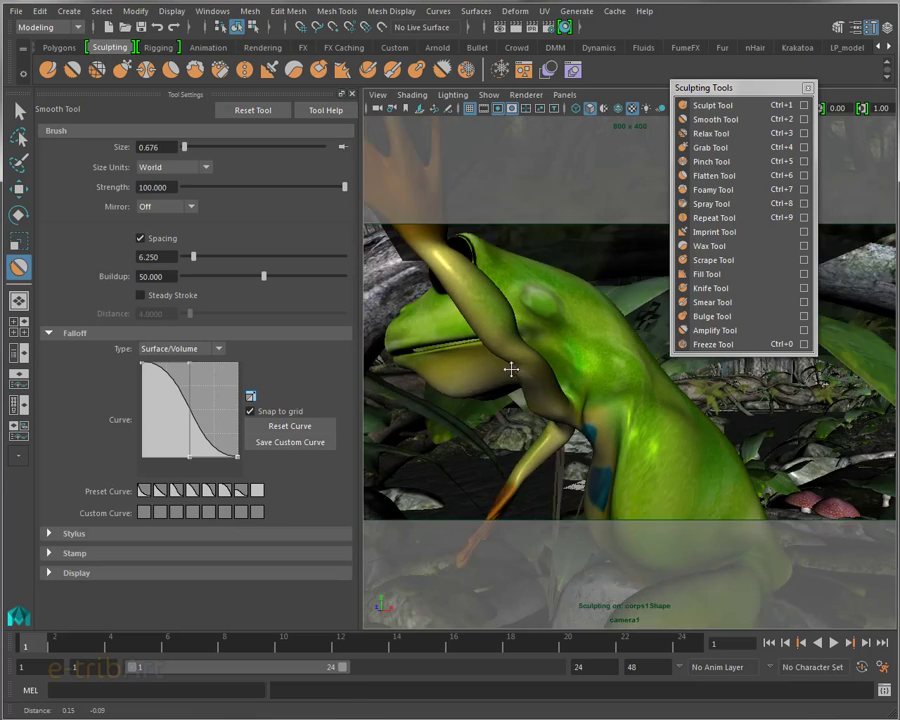
pyautogui.moveTo(511, 369)
pyautogui.keyDown('alt'); pyautogui.mouseDown()
pyautogui.moveTo(573, 338)
pyautogui.moveTo(482, 380)
pyautogui.moveTo(598, 341)
pyautogui.moveTo(563, 362)
pyautogui.moveTo(554, 354)
pyautogui.moveTo(552, 390)
pyautogui.moveTo(582, 391)
pyautogui.moveTo(567, 397)
pyautogui.mouseUp(); pyautogui.keyUp('alt')
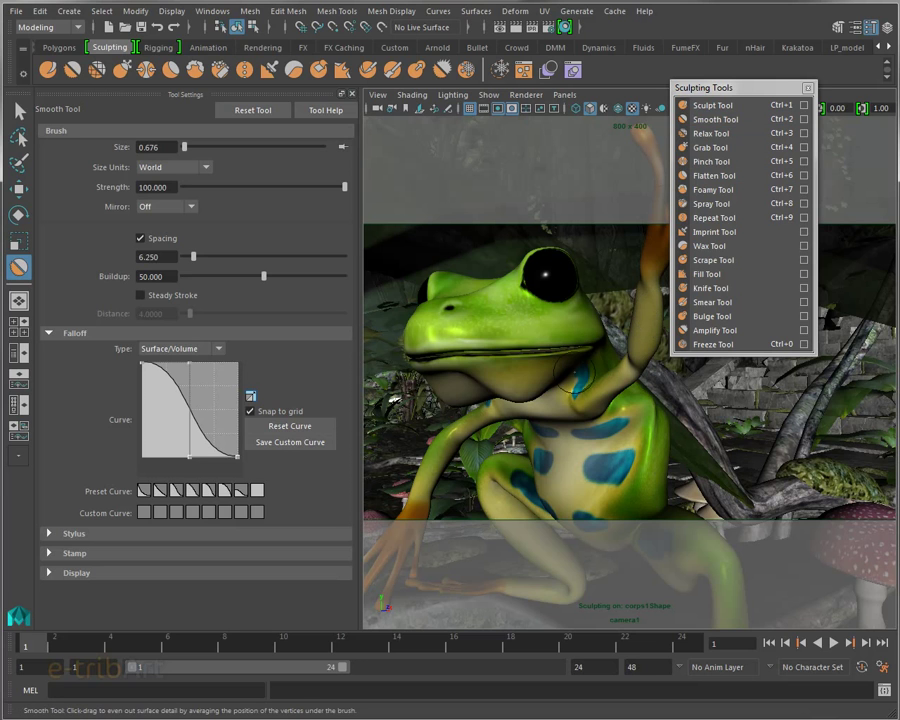
pyautogui.keyDown('alt'); pyautogui.moveTo(601, 405); pyautogui.dragTo(517, 408); pyautogui.keyUp('alt')
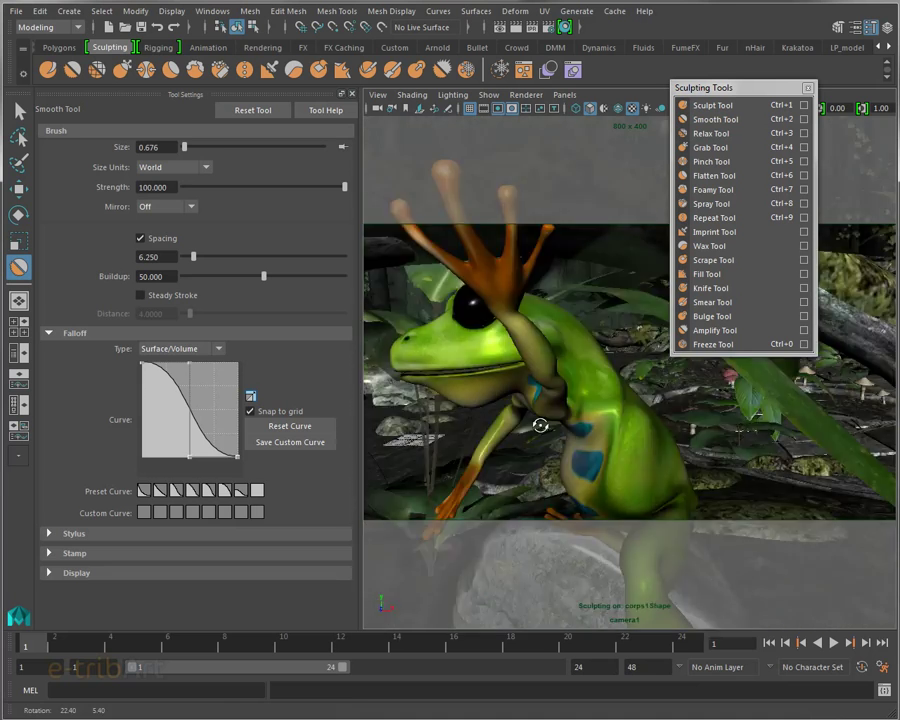
pyautogui.scroll(2, 517, 408)
pyautogui.scroll(1, 515, 380)
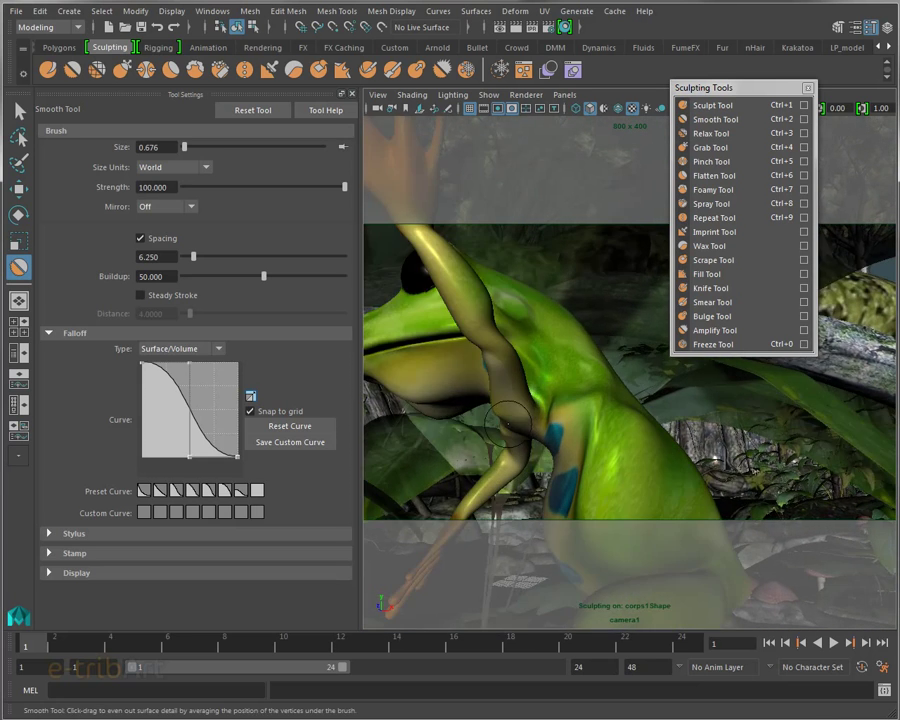
pyautogui.scroll(1, 512, 345)
pyautogui.scroll(1, 508, 318)
pyautogui.moveTo(508, 318)
pyautogui.keyDown('alt'); pyautogui.mouseDown()
pyautogui.moveTo(522, 371)
pyautogui.moveTo(578, 310)
pyautogui.moveTo(572, 380)
pyautogui.moveTo(650, 382)
pyautogui.moveTo(526, 386)
pyautogui.moveTo(565, 405)
pyautogui.moveTo(622, 394)
pyautogui.mouseUp(); pyautogui.keyUp('alt')
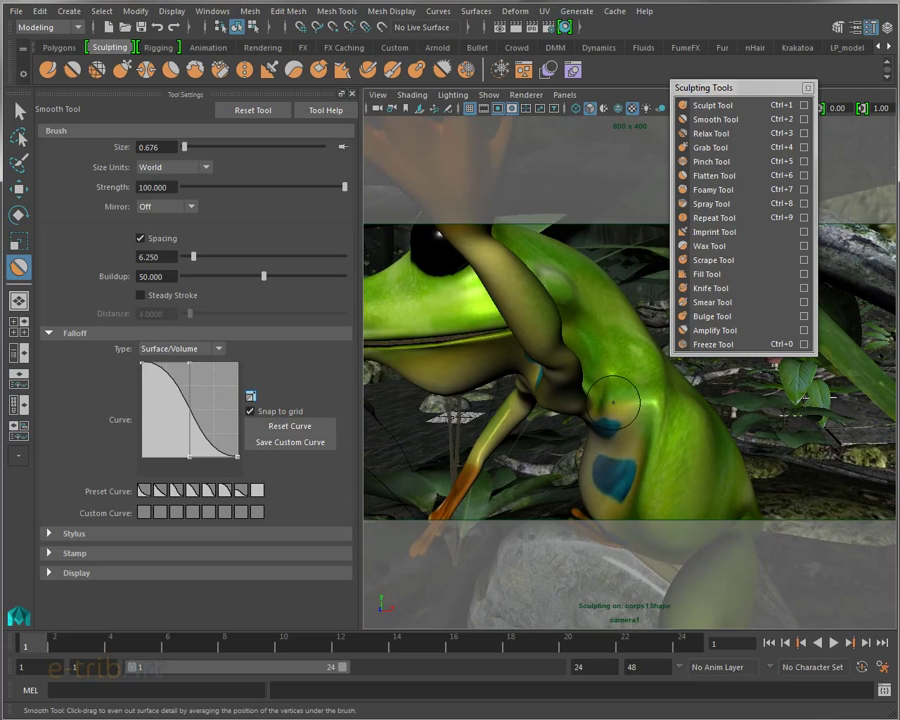
pyautogui.moveTo(659, 396)
pyautogui.keyDown('alt'); pyautogui.mouseDown()
pyautogui.moveTo(615, 403)
pyautogui.moveTo(627, 358)
pyautogui.mouseUp(); pyautogui.keyUp('alt')
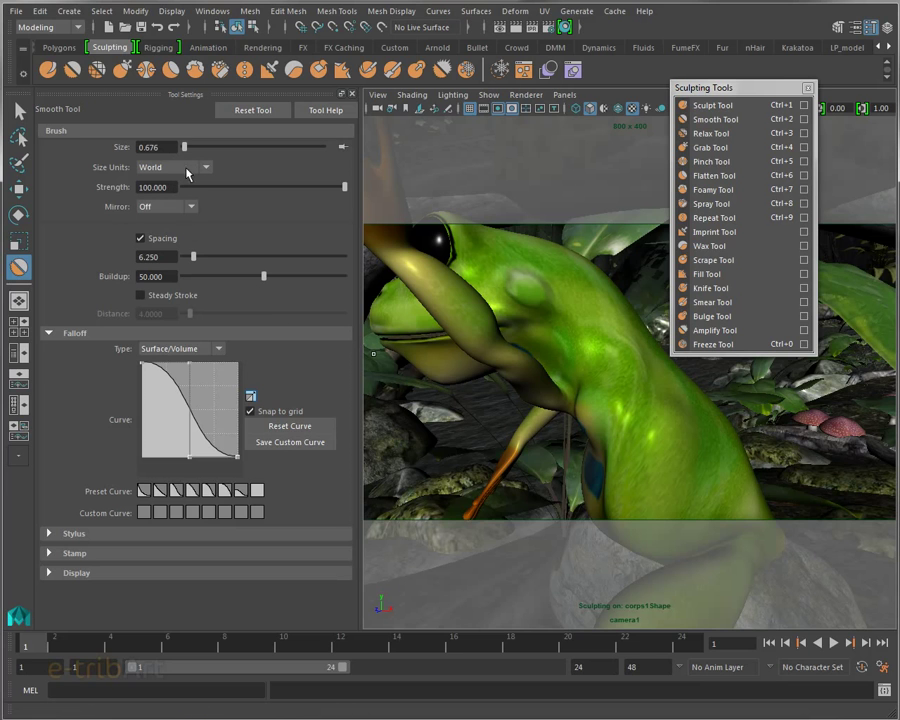
# Set Smooth Tool strength to 50 and reshape the falloff curve to stay full, then drop steeply near the edge.
pyautogui.doubleClick(153, 187)
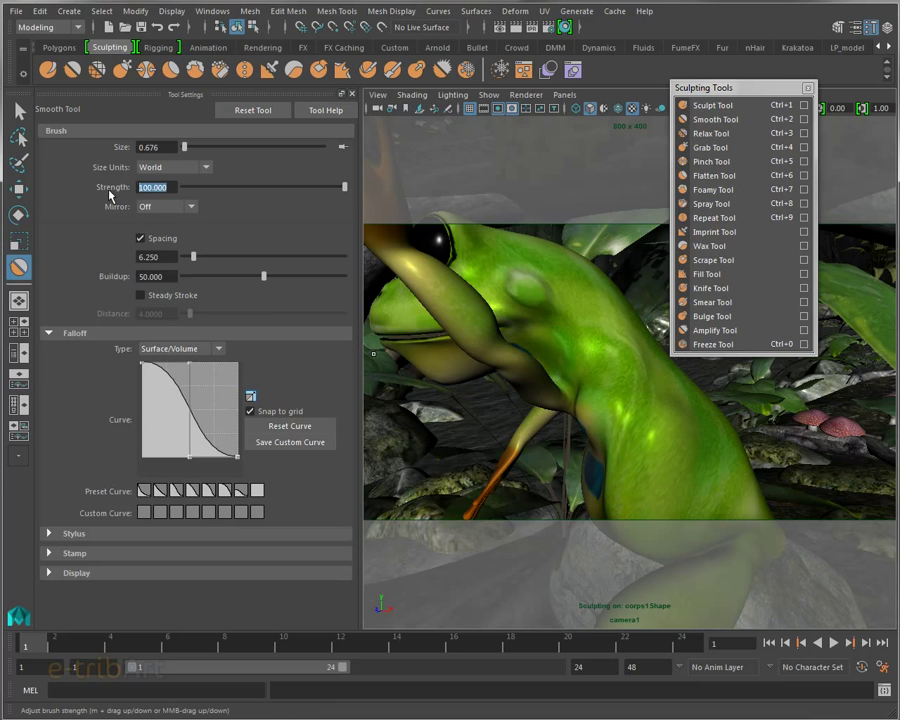
pyautogui.write('50')
pyautogui.press('Return')
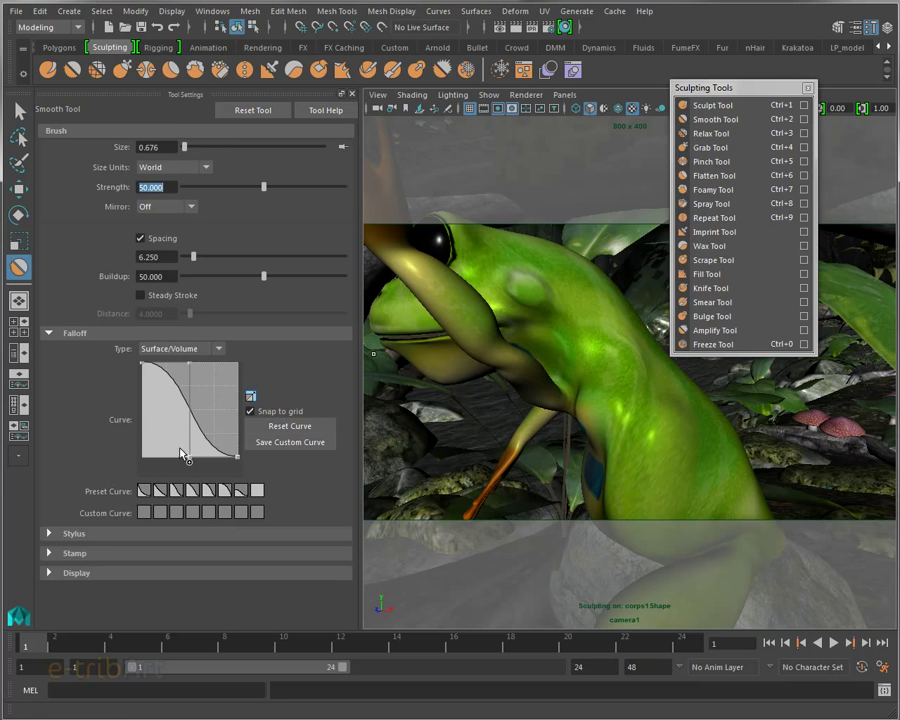
pyautogui.moveTo(190, 458); pyautogui.dragTo(195, 432)
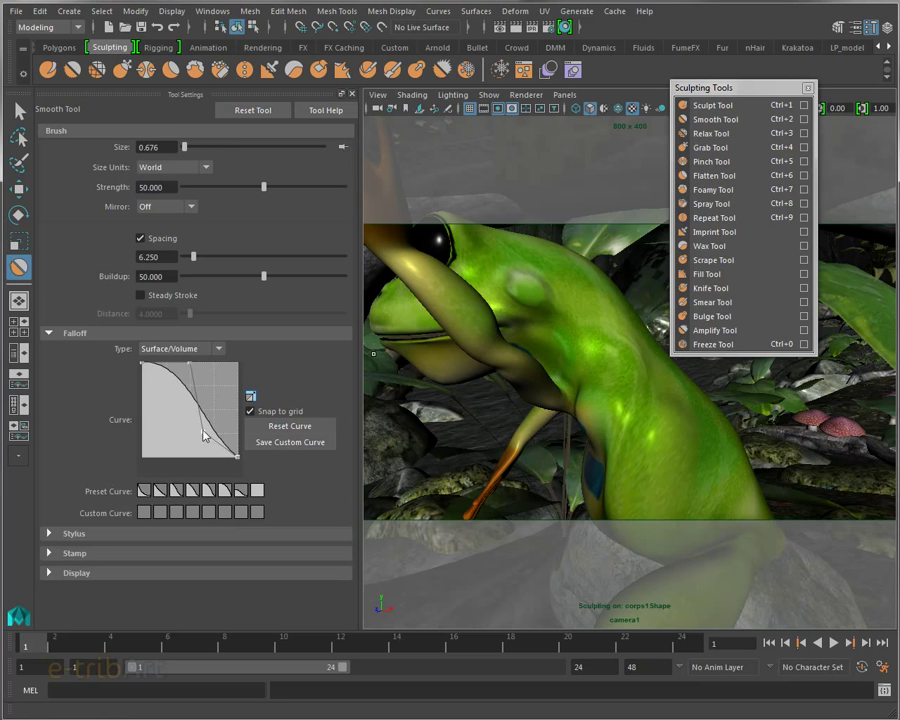
pyautogui.moveTo(196, 436)
pyautogui.mouseDown()
pyautogui.moveTo(205, 365)
pyautogui.moveTo(222, 366)
pyautogui.mouseUp()
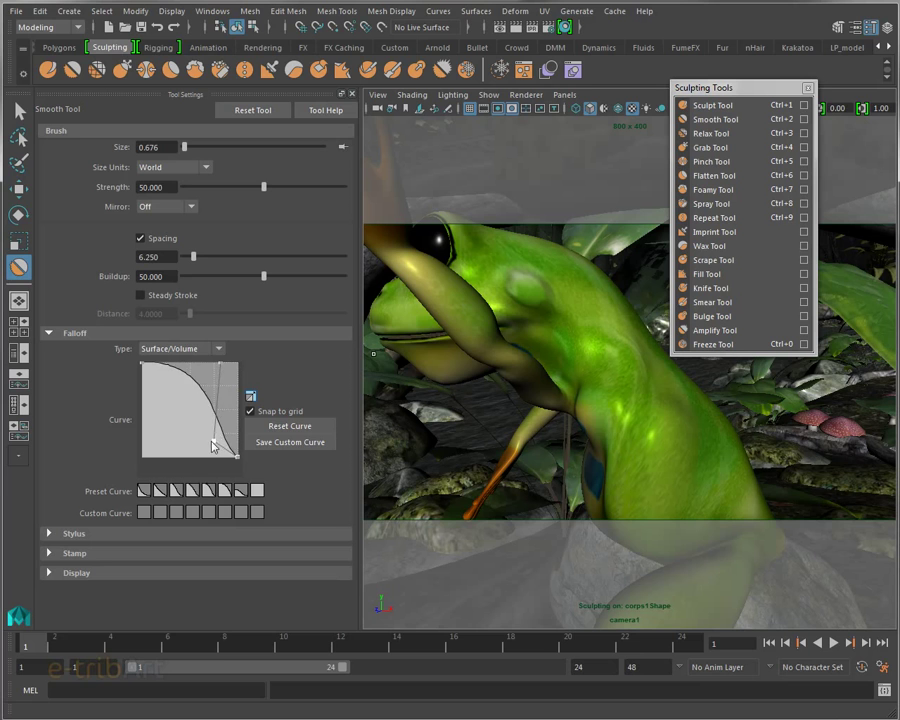
pyautogui.moveTo(201, 436)
pyautogui.mouseDown()
pyautogui.moveTo(190, 457)
pyautogui.moveTo(204, 457)
pyautogui.mouseUp()
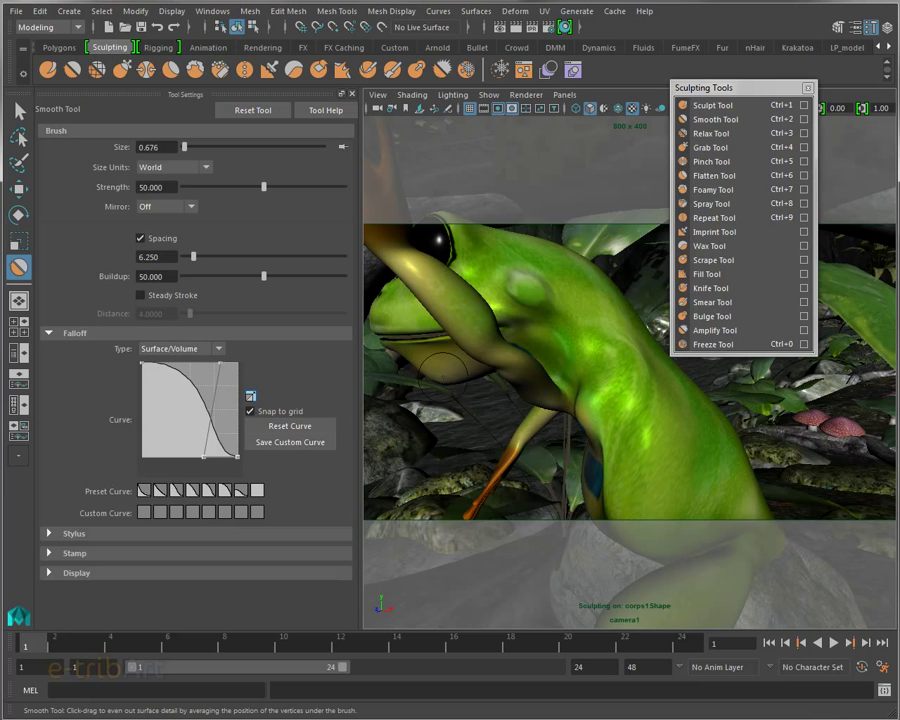
pyautogui.keyDown('alt'); pyautogui.moveTo(575, 385); pyautogui.dragTo(714, 385); pyautogui.keyUp('alt')
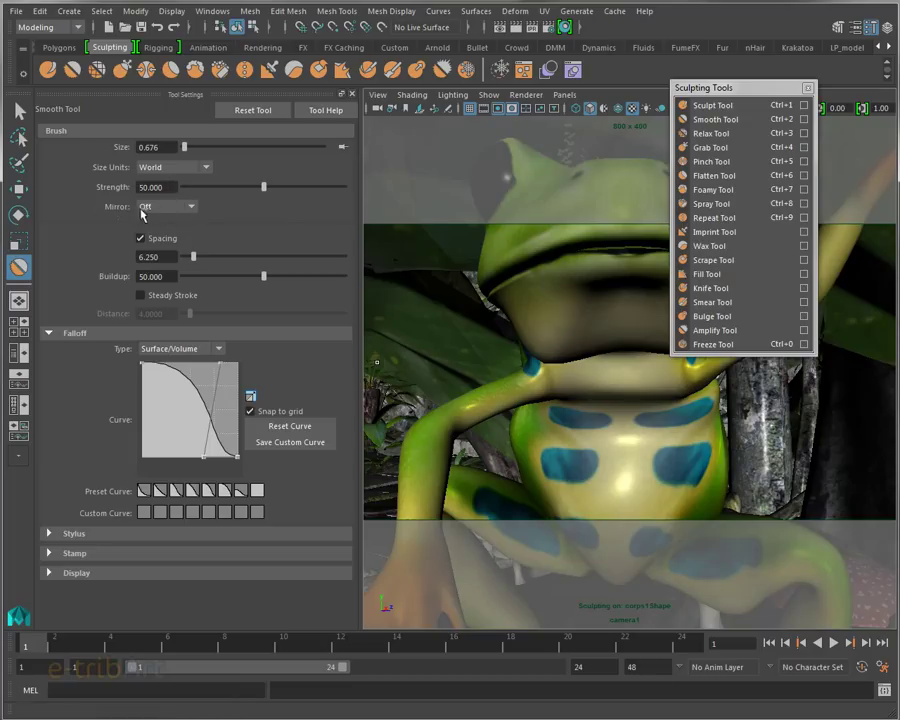
# Leave brush mirroring Off and show the Stylus settings (min size 25, min strength 0).
pyautogui.click(145, 206)
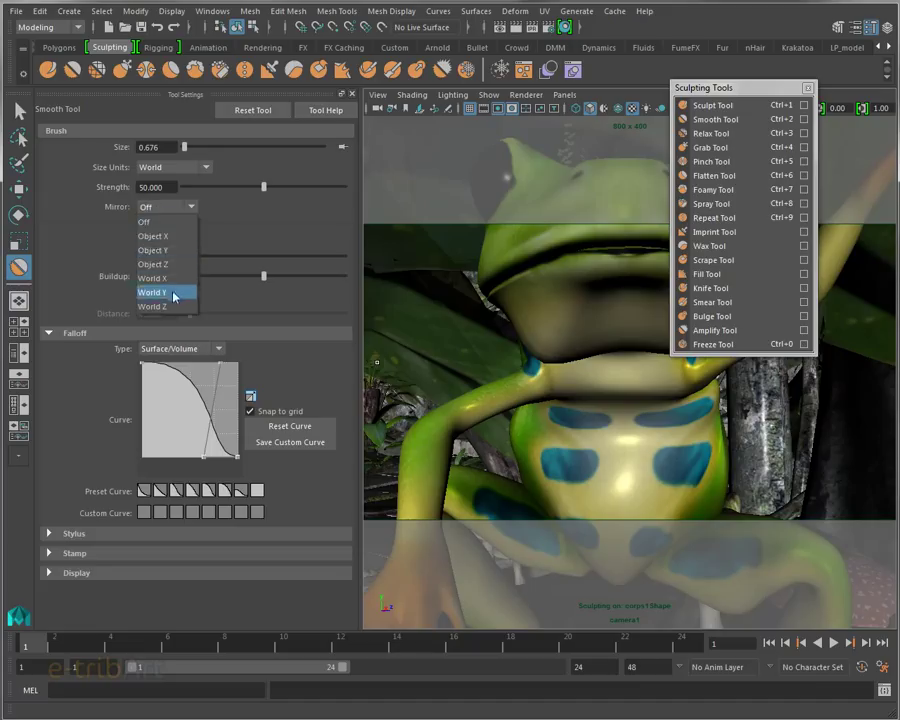
pyautogui.click(119, 209)
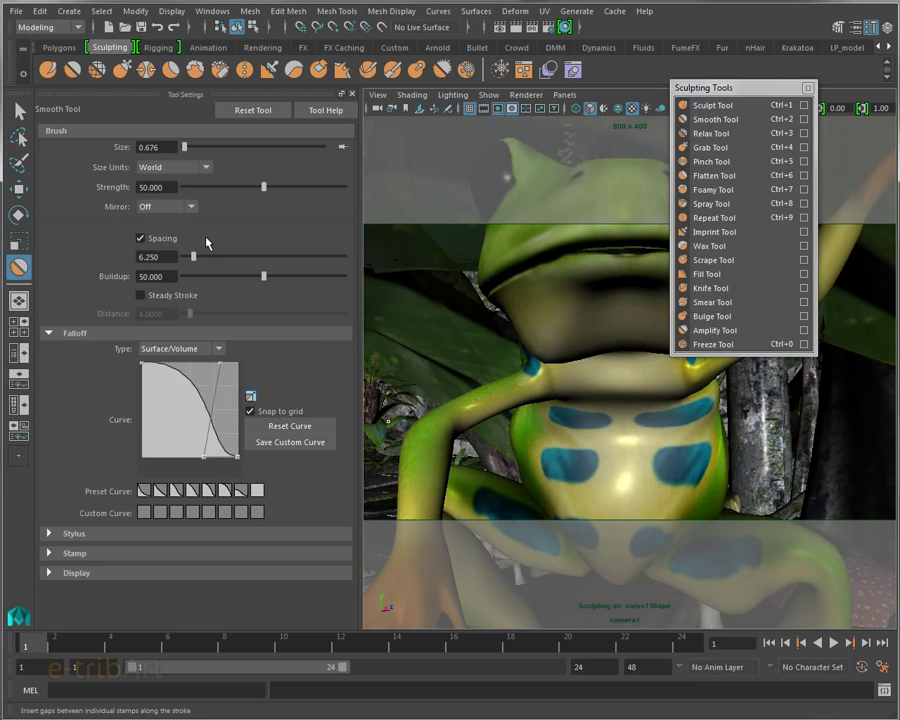
pyautogui.click(74, 535)
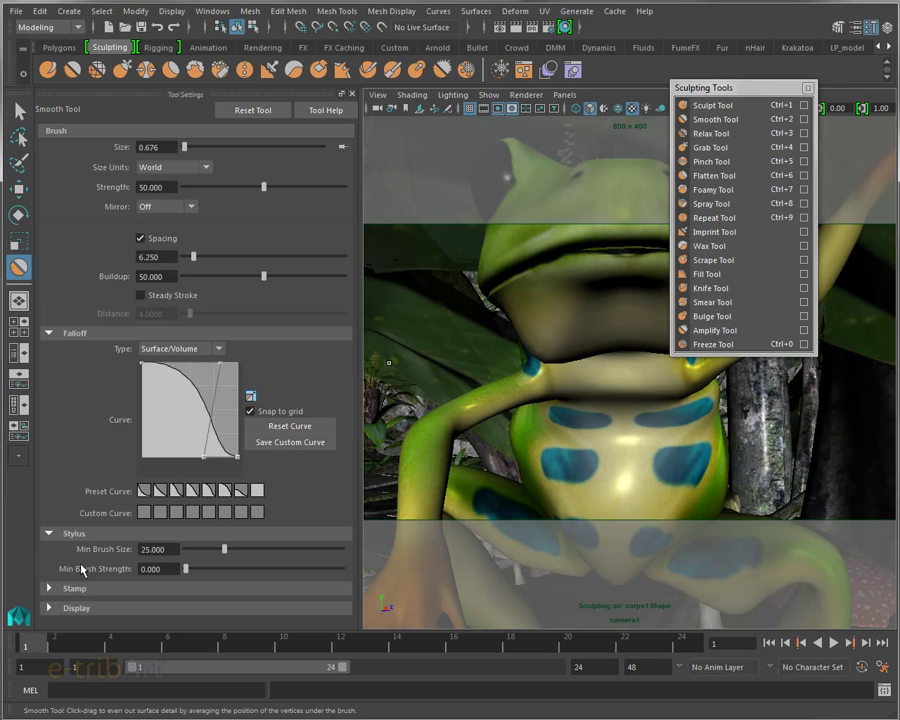
# Expand the Stamp section of the Smooth Tool settings and review it.
pyautogui.click(85, 588)
pyautogui.scroll(-3, 87, 596)
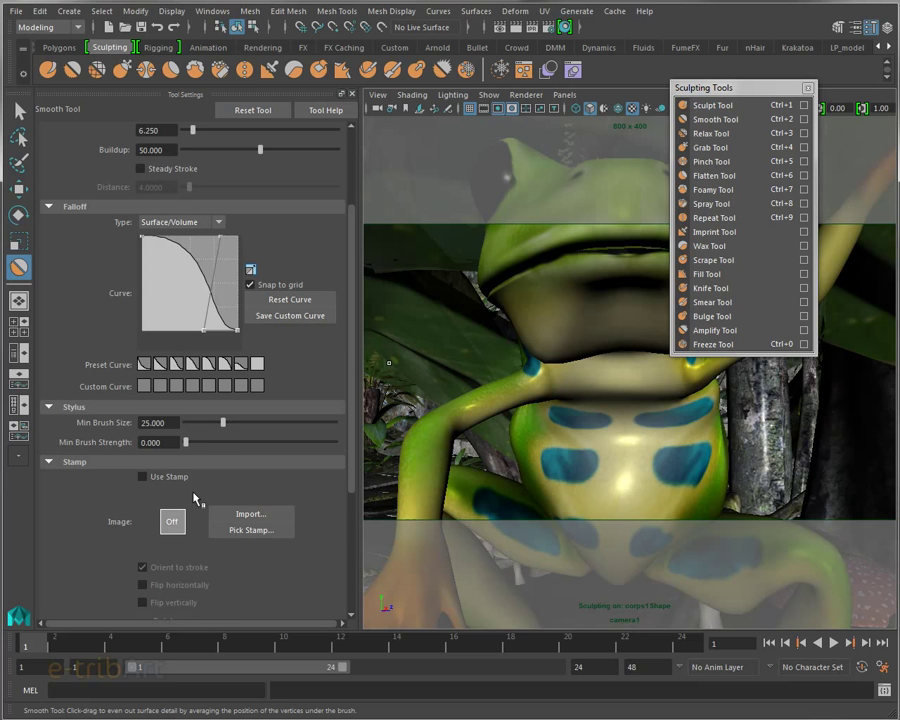
pyautogui.scroll(-2, 196, 497)
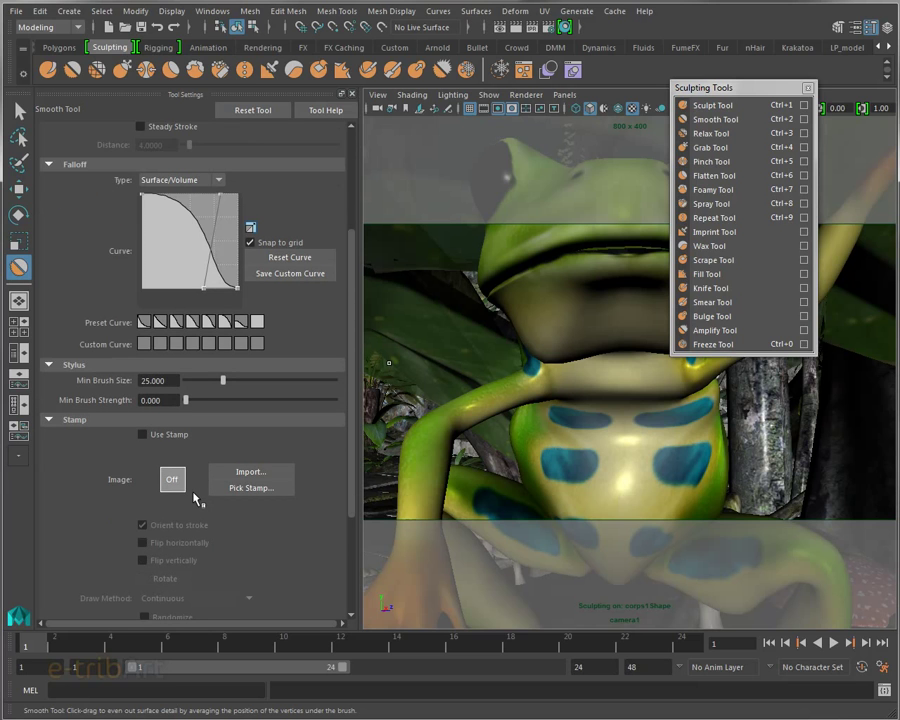
pyautogui.scroll(-2, 196, 498)
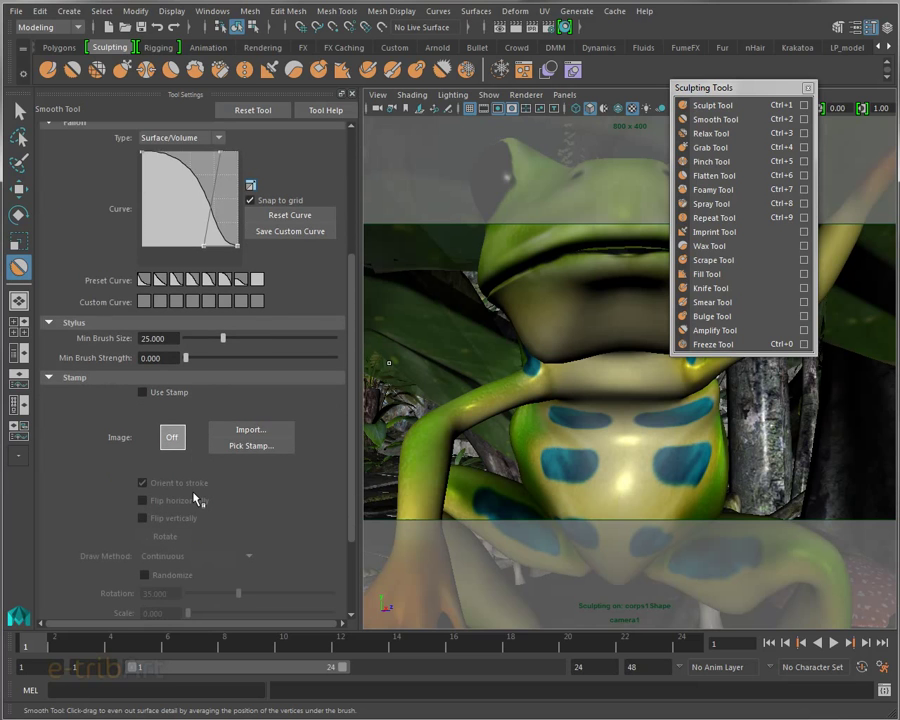
pyautogui.scroll(2, 193, 498)
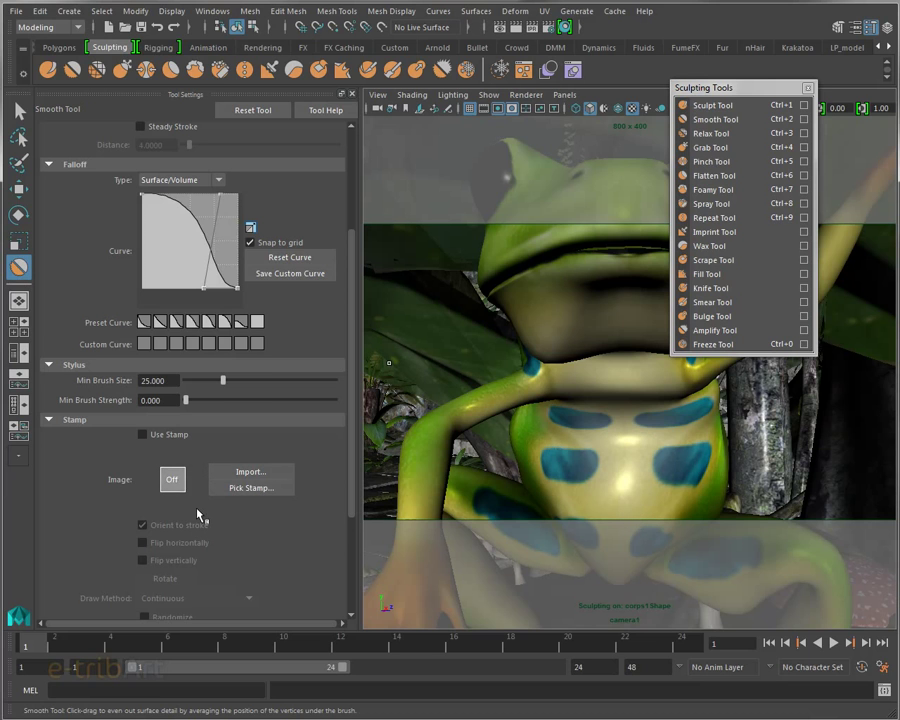
pyautogui.scroll(-5, 199, 514)
pyautogui.scroll(-1, 199, 514)
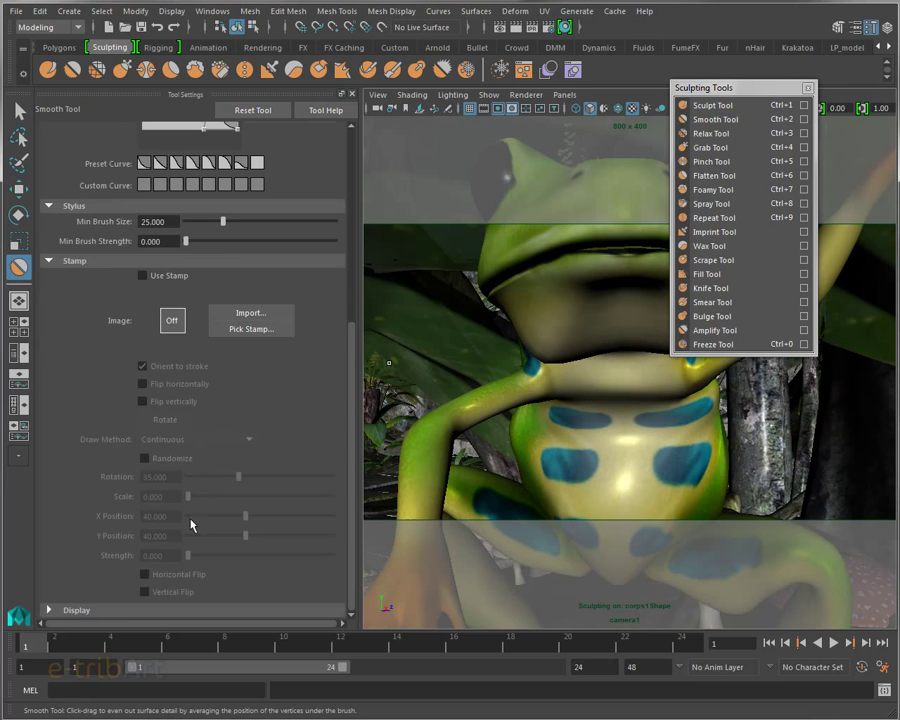
# Expand the Display options, then collapse both the Stamp and Display sections.
pyautogui.click(88, 612)
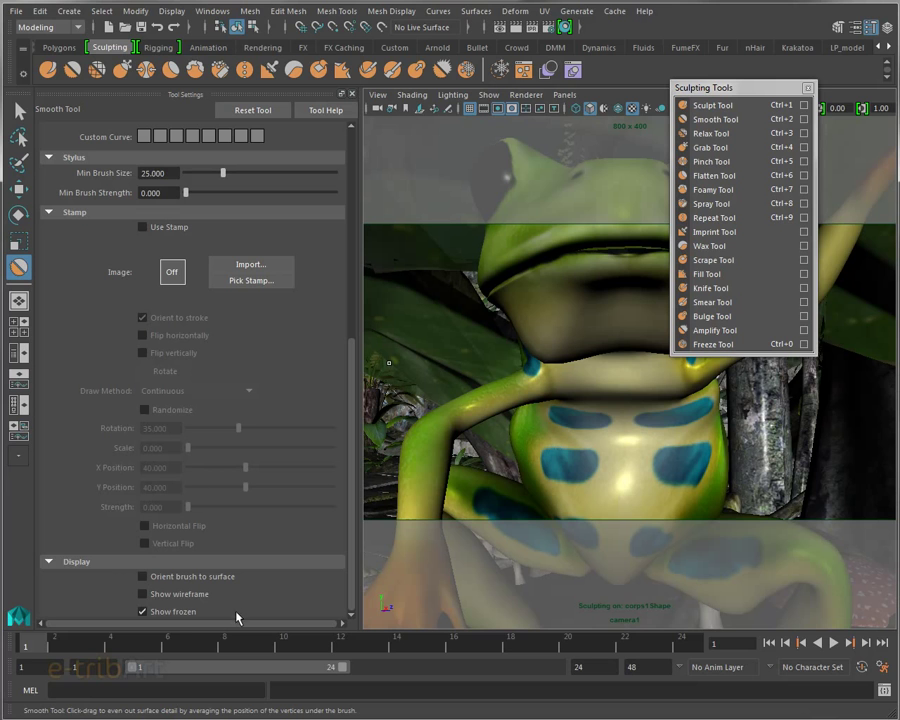
pyautogui.scroll(2, 189, 496)
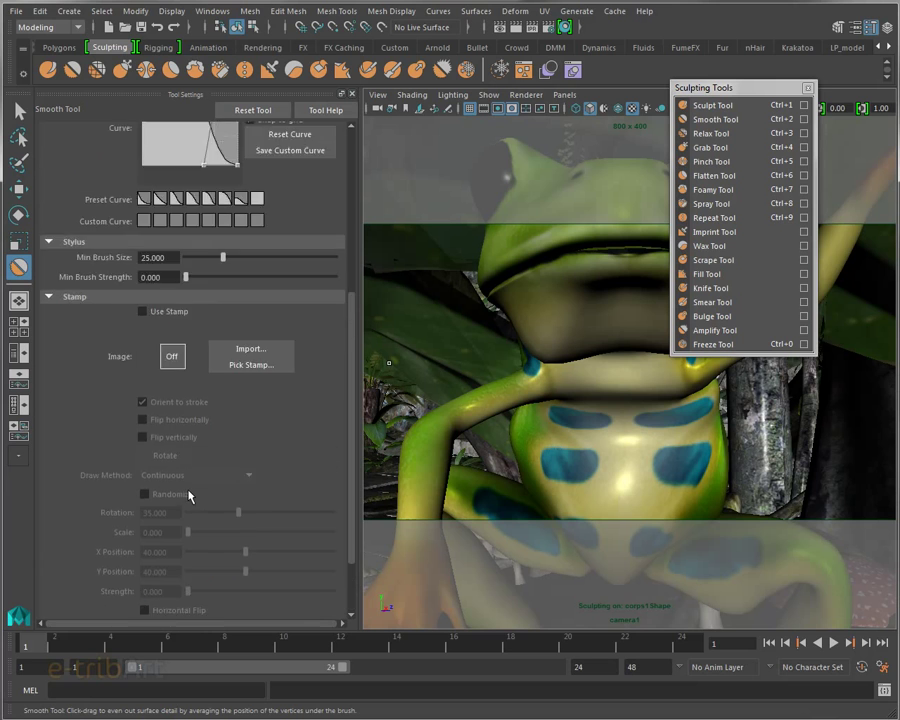
pyautogui.scroll(4, 188, 496)
pyautogui.scroll(3, 186, 497)
pyautogui.click(86, 510)
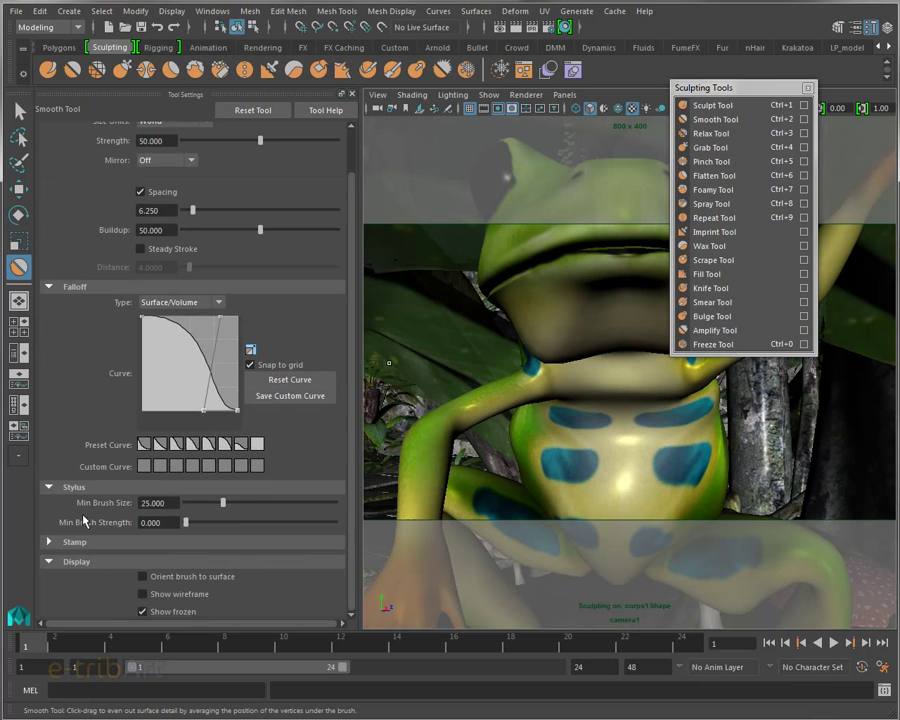
pyautogui.click(79, 560)
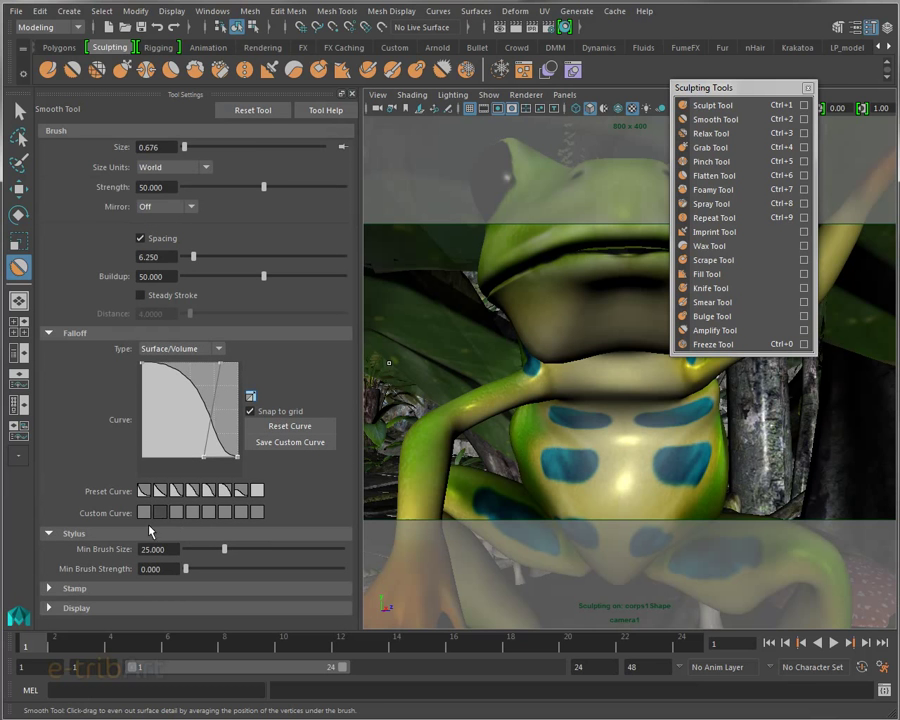
pyautogui.moveTo(443, 300)
pyautogui.keyDown('alt'); pyautogui.mouseDown()
pyautogui.moveTo(444, 449)
pyautogui.moveTo(590, 366)
pyautogui.mouseUp(); pyautogui.keyUp('alt')
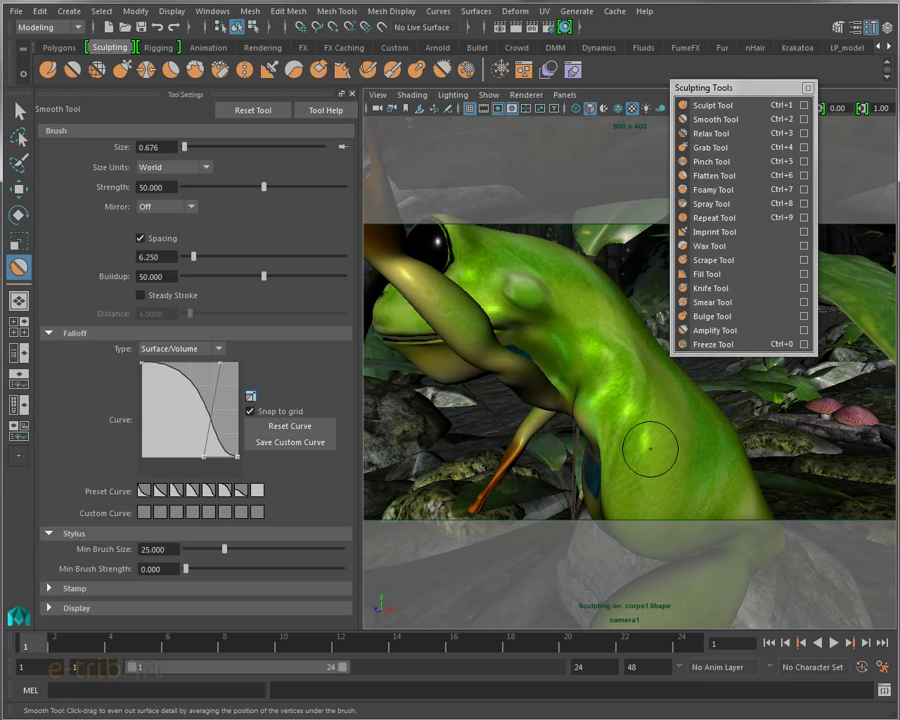
# Tumble around the frog with the Relax Tool, inspecting its spots, belly, leg and head.
pyautogui.keyDown('alt'); pyautogui.moveTo(649, 446); pyautogui.dragTo(640, 415); pyautogui.keyUp('alt')
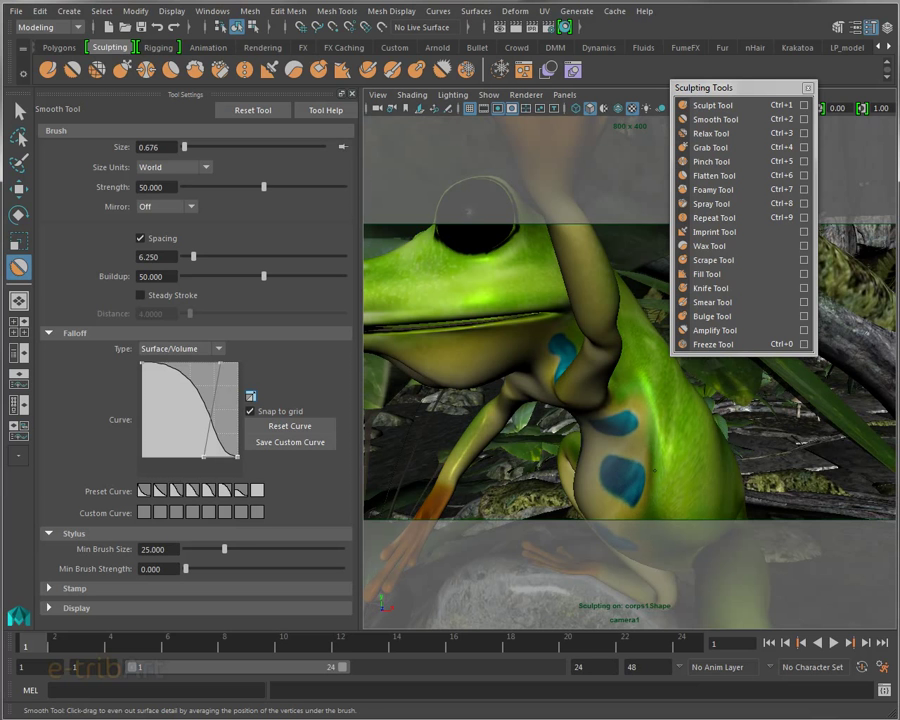
pyautogui.keyDown('alt'); pyautogui.moveTo(640, 474); pyautogui.dragTo(716, 460); pyautogui.keyUp('alt')
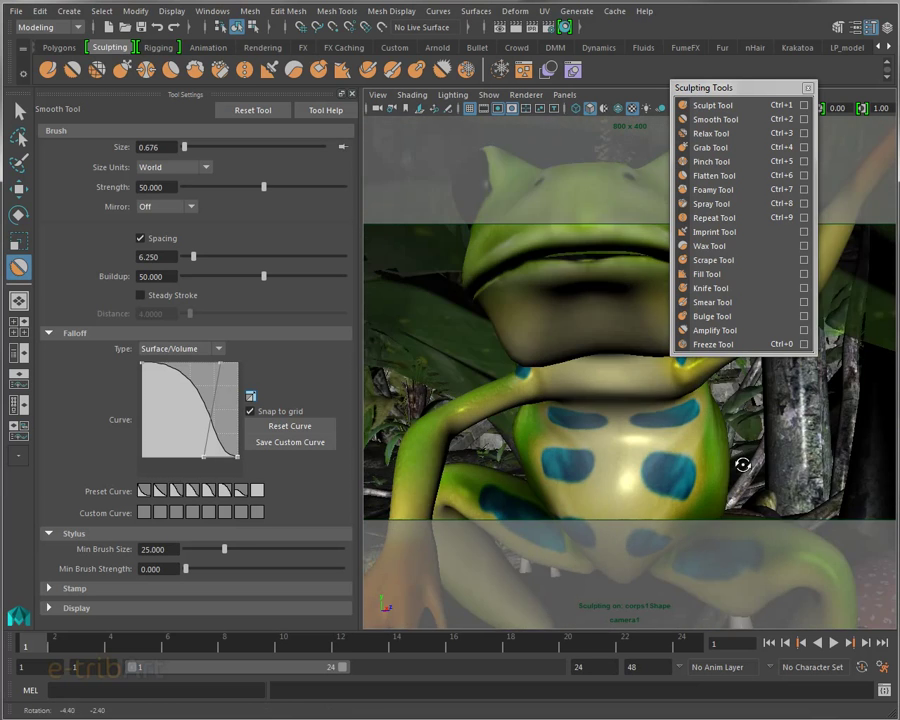
pyautogui.keyDown('alt'); pyautogui.moveTo(580, 450); pyautogui.dragTo(709, 463); pyautogui.keyUp('alt')
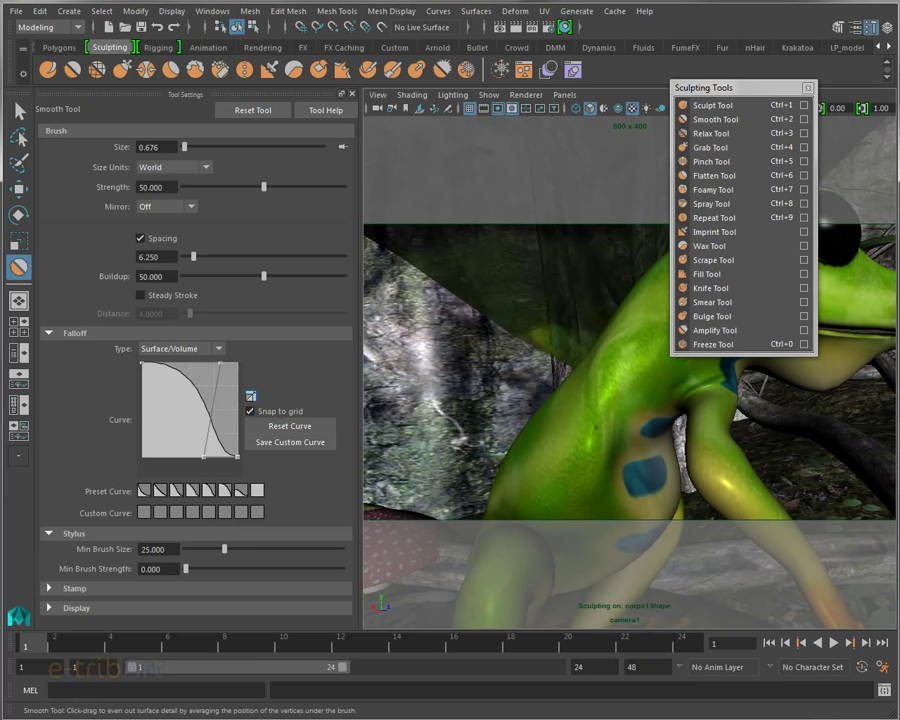
pyautogui.keyDown('alt'); pyautogui.moveTo(573, 472); pyautogui.dragTo(643, 402); pyautogui.keyUp('alt')
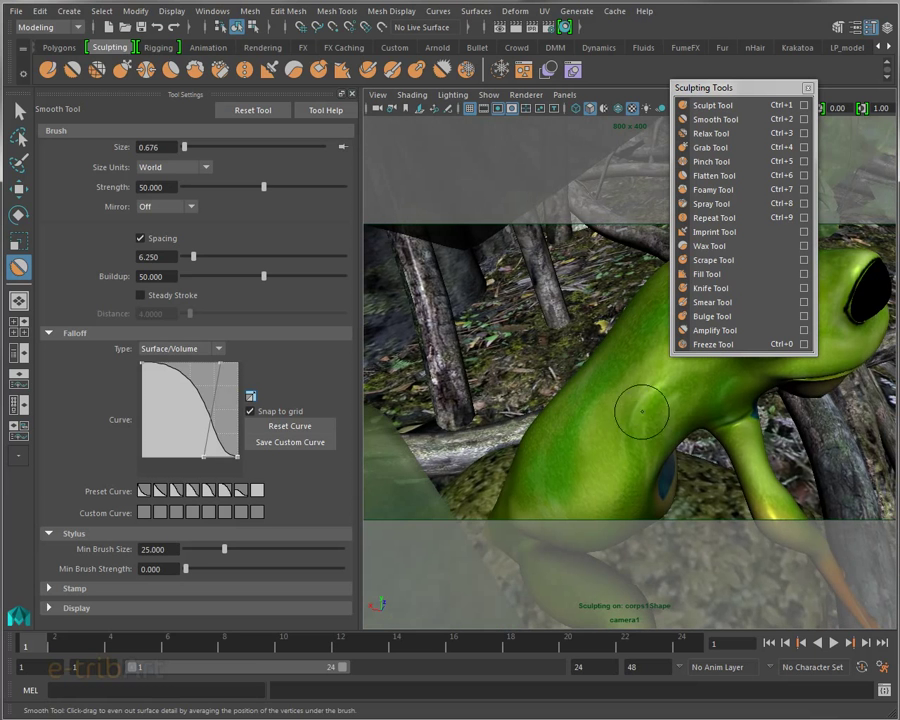
pyautogui.moveTo(658, 475)
pyautogui.keyDown('alt'); pyautogui.mouseDown()
pyautogui.moveTo(560, 472)
pyautogui.moveTo(426, 436)
pyautogui.moveTo(635, 458)
pyautogui.moveTo(492, 482)
pyautogui.moveTo(437, 466)
pyautogui.moveTo(437, 440)
pyautogui.moveTo(437, 470)
pyautogui.moveTo(438, 446)
pyautogui.mouseUp(); pyautogui.keyUp('alt')
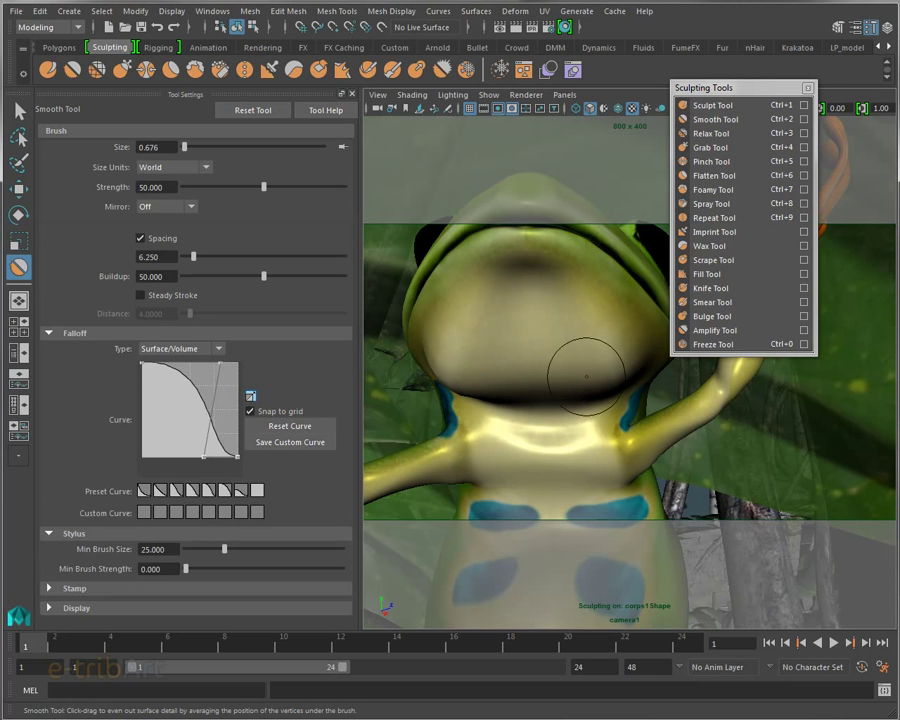
pyautogui.moveTo(544, 329)
pyautogui.keyDown('alt'); pyautogui.mouseDown()
pyautogui.moveTo(438, 362)
pyautogui.moveTo(578, 354)
pyautogui.moveTo(532, 360)
pyautogui.moveTo(538, 289)
pyautogui.moveTo(438, 337)
pyautogui.moveTo(486, 347)
pyautogui.moveTo(510, 330)
pyautogui.moveTo(568, 352)
pyautogui.moveTo(566, 210)
pyautogui.mouseUp(); pyautogui.keyUp('alt')
# Relax the frog's belly and side from frontal angles without changing the body's shape.
pyautogui.scroll(-1, 486, 347)
pyautogui.scroll(-2, 480, 344)
pyautogui.moveTo(509, 501)
pyautogui.keyDown('alt'); pyautogui.mouseDown()
pyautogui.moveTo(567, 465)
pyautogui.moveTo(380, 465)
pyautogui.mouseUp(); pyautogui.keyUp('alt')
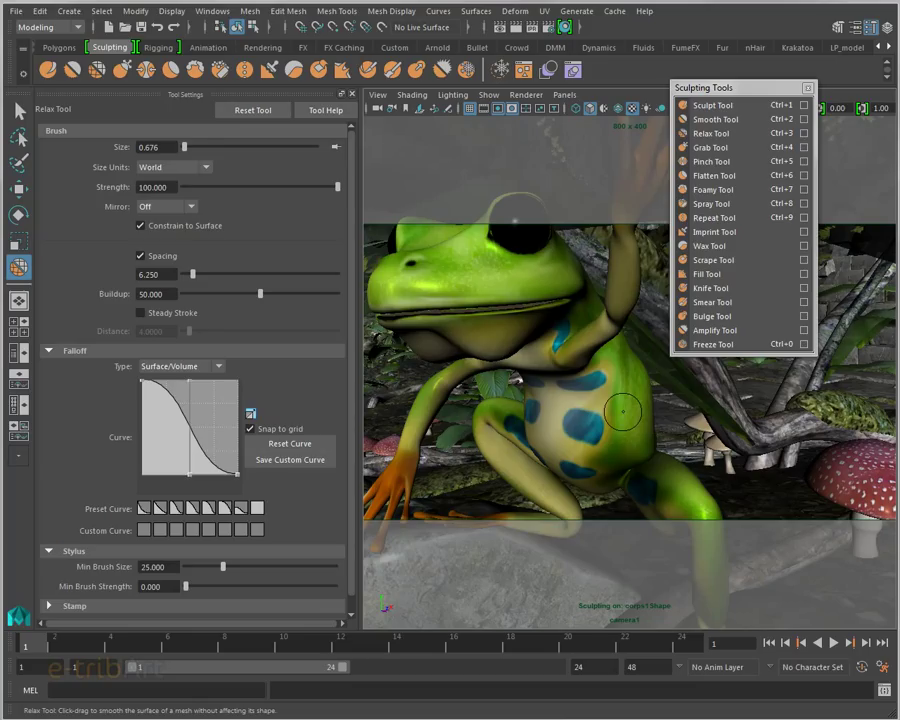
pyautogui.scroll(2, 622, 410)
pyautogui.scroll(2, 600, 410)
pyautogui.scroll(2, 570, 412)
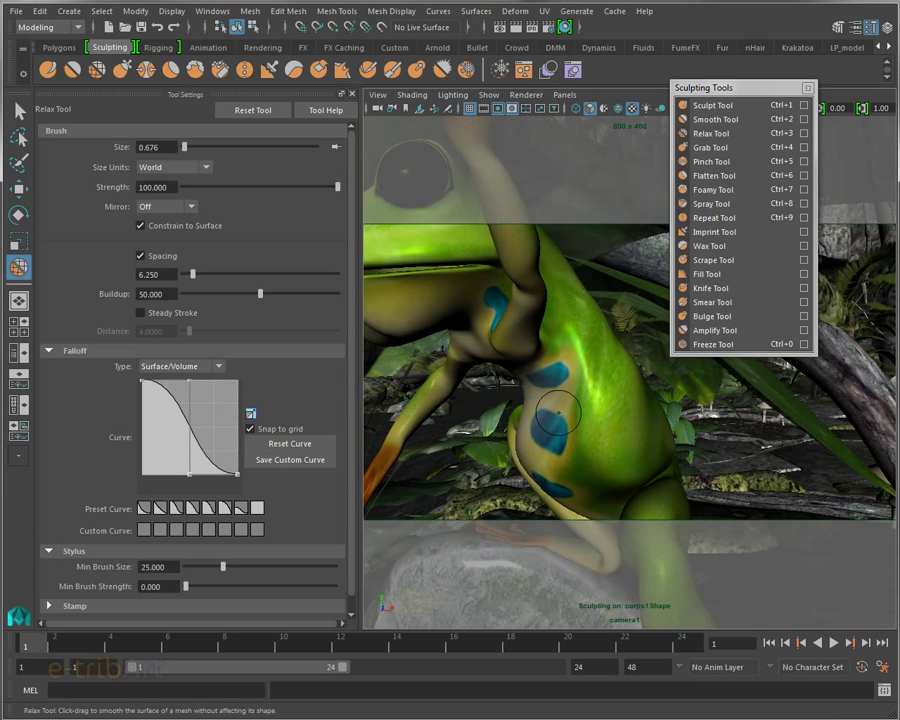
pyautogui.moveTo(557, 413)
pyautogui.keyDown('alt'); pyautogui.mouseDown()
pyautogui.moveTo(619, 415)
pyautogui.moveTo(590, 410)
pyautogui.mouseUp(); pyautogui.keyUp('alt')
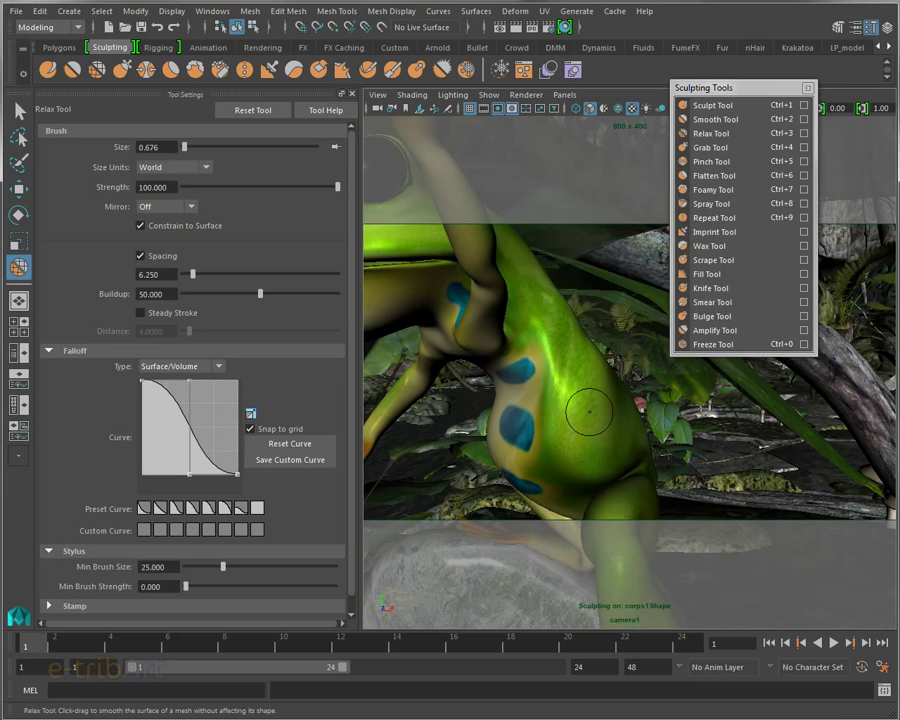
pyautogui.keyDown('alt'); pyautogui.moveTo(558, 410); pyautogui.dragTo(586, 350); pyautogui.keyUp('alt')
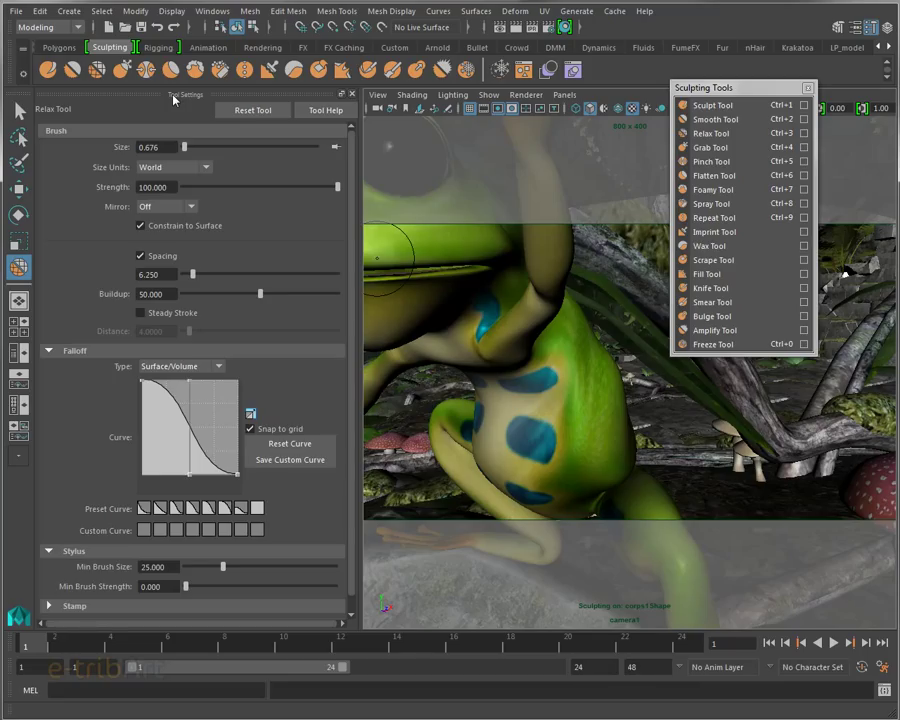
# Turn on Wireframe on Shaded so a green wireframe overlays the frog.
pyautogui.click(415, 96)
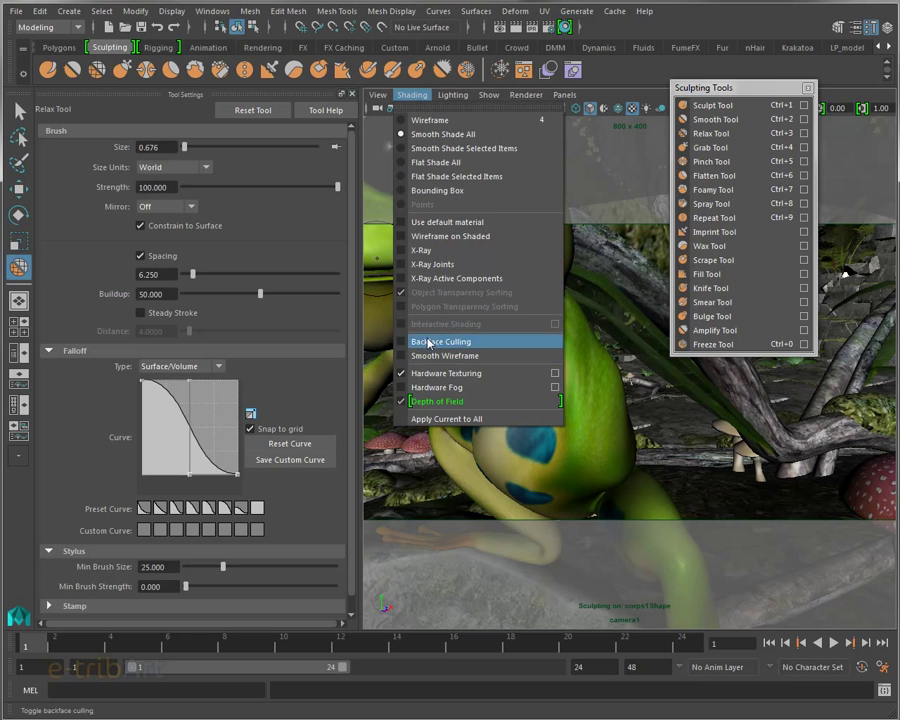
pyautogui.click(432, 236)
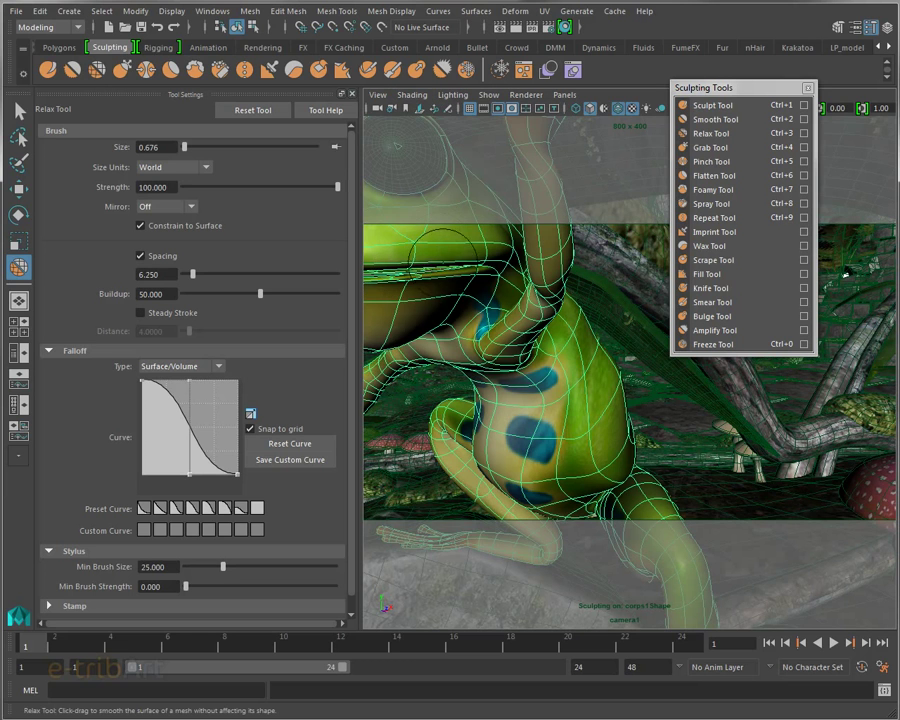
pyautogui.moveTo(606, 451)
pyautogui.keyDown('alt'); pyautogui.mouseDown()
pyautogui.moveTo(582, 434)
pyautogui.moveTo(536, 430)
pyautogui.moveTo(540, 418)
pyautogui.mouseUp(); pyautogui.keyUp('alt')
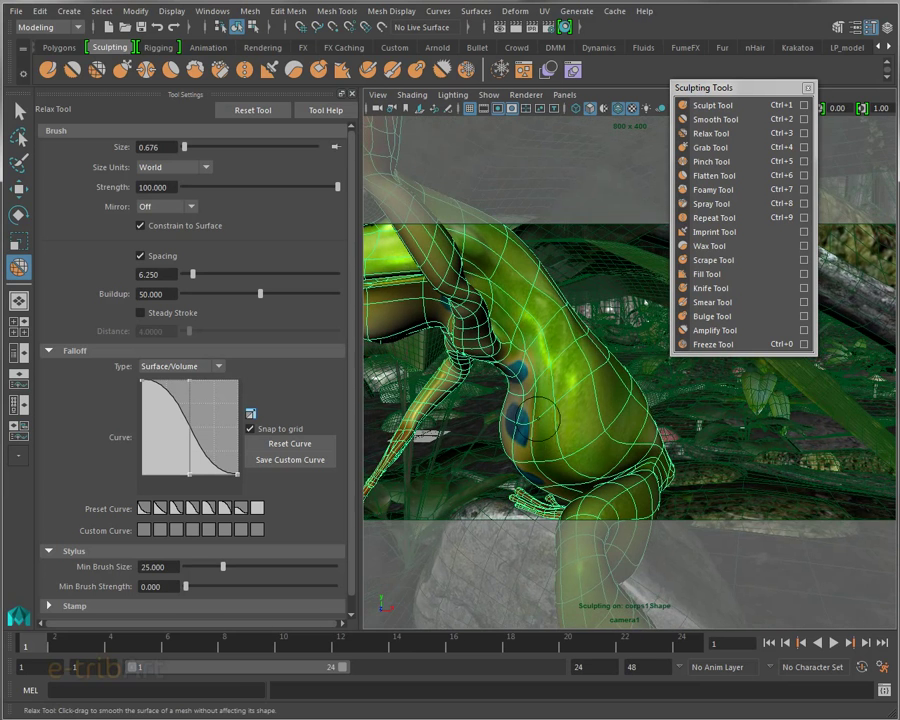
# Relax the frog's belly surface around the blue spots, tumbling toward the leg.
pyautogui.moveTo(572, 342)
pyautogui.mouseDown()
pyautogui.moveTo(588, 430)
pyautogui.moveTo(557, 378)
pyautogui.mouseUp()
pyautogui.moveTo(563, 435)
pyautogui.keyDown('alt'); pyautogui.mouseDown()
pyautogui.moveTo(599, 428)
pyautogui.moveTo(581, 381)
pyautogui.mouseUp(); pyautogui.keyUp('alt')
pyautogui.moveTo(380, 320)
pyautogui.keyDown('alt'); pyautogui.mouseDown()
pyautogui.moveTo(611, 452)
pyautogui.moveTo(738, 466)
pyautogui.moveTo(665, 476)
pyautogui.moveTo(697, 470)
pyautogui.moveTo(680, 421)
pyautogui.moveTo(678, 456)
pyautogui.mouseUp(); pyautogui.keyUp('alt')
pyautogui.moveTo(641, 497)
pyautogui.keyDown('alt'); pyautogui.mouseDown()
pyautogui.moveTo(655, 462)
pyautogui.moveTo(705, 458)
pyautogui.moveTo(629, 478)
pyautogui.moveTo(646, 477)
pyautogui.moveTo(586, 474)
pyautogui.moveTo(615, 434)
pyautogui.mouseUp(); pyautogui.keyUp('alt')
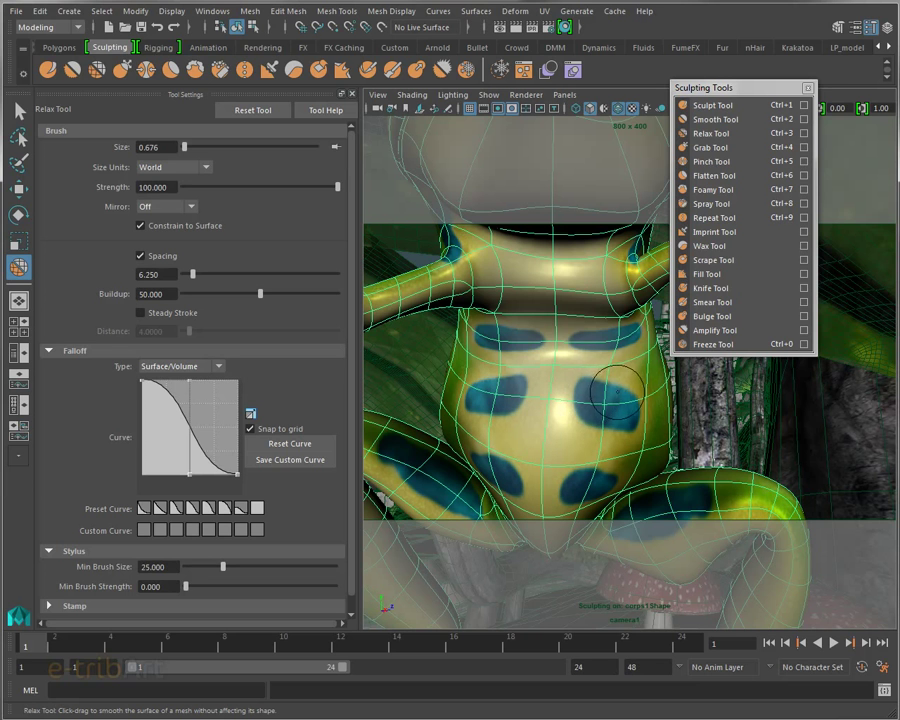
# Tumble around the frog's belly, leg and torso to check the relaxed side, chin and chest.
pyautogui.keyDown('alt'); pyautogui.moveTo(620, 376); pyautogui.dragTo(550, 400); pyautogui.keyUp('alt')
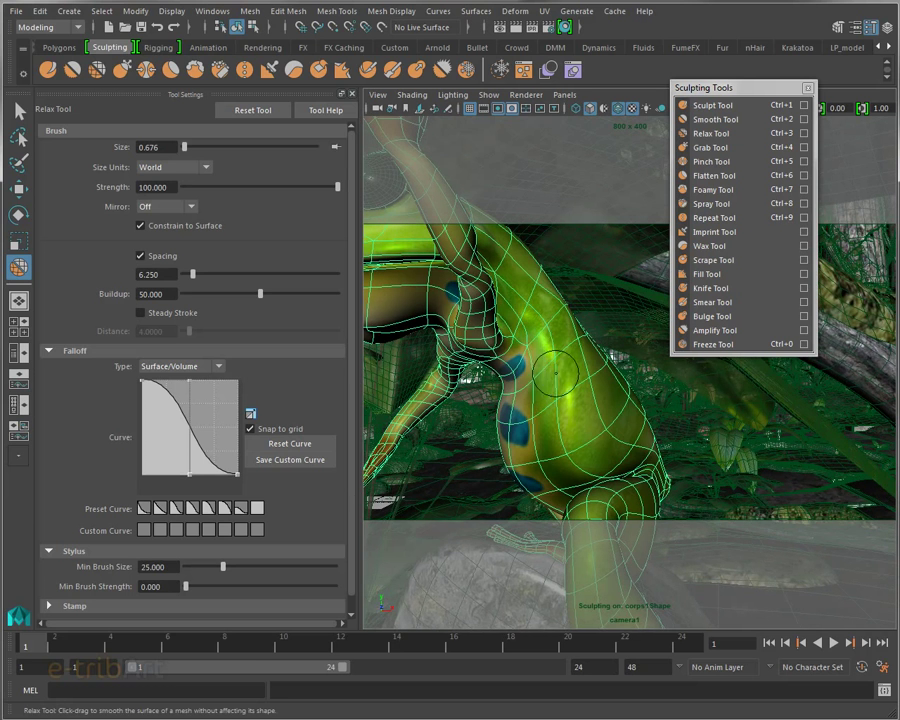
pyautogui.scroll(5, 508, 402)
pyautogui.keyDown('alt'); pyautogui.moveTo(508, 392); pyautogui.dragTo(522, 283); pyautogui.keyUp('alt')
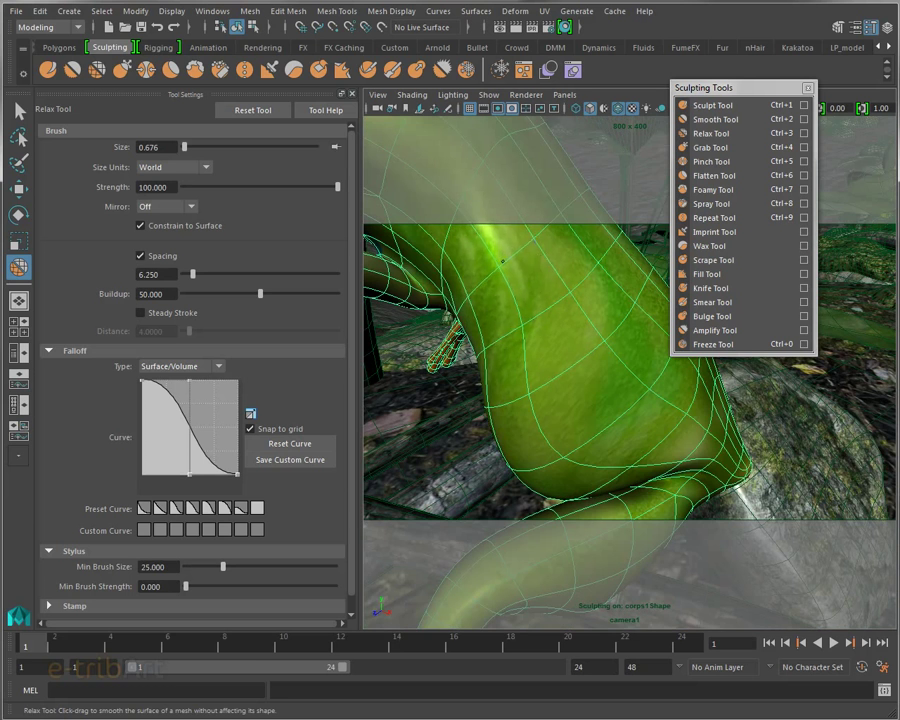
pyautogui.moveTo(547, 353)
pyautogui.keyDown('alt'); pyautogui.mouseDown()
pyautogui.moveTo(594, 460)
pyautogui.moveTo(511, 440)
pyautogui.moveTo(552, 412)
pyautogui.moveTo(480, 300)
pyautogui.mouseUp(); pyautogui.keyUp('alt')
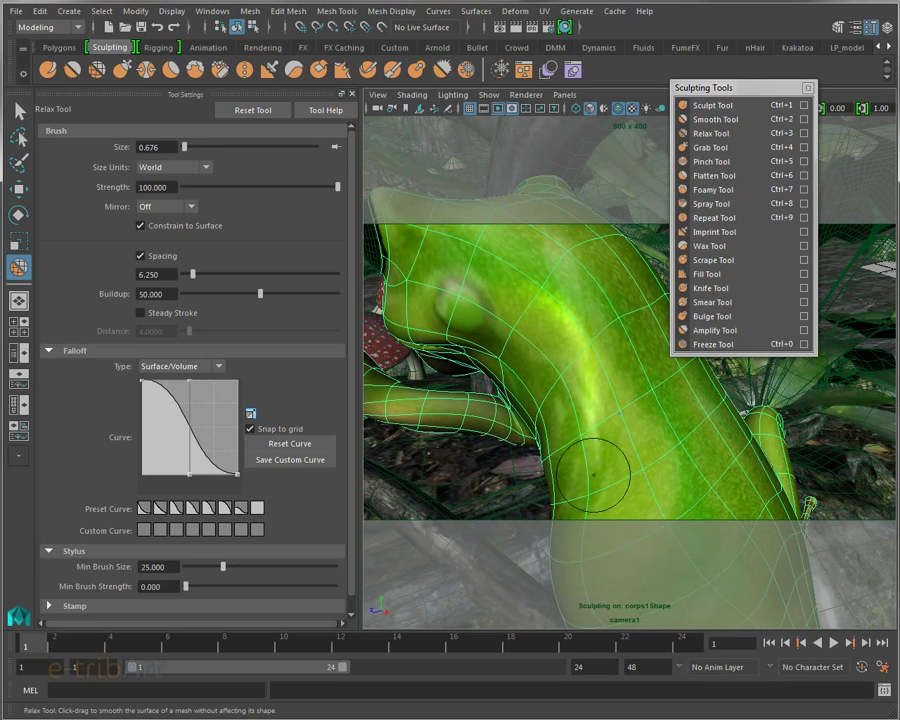
pyautogui.moveTo(530, 395)
pyautogui.keyDown('alt'); pyautogui.mouseDown()
pyautogui.moveTo(628, 368)
pyautogui.moveTo(566, 370)
pyautogui.moveTo(460, 428)
pyautogui.moveTo(516, 408)
pyautogui.moveTo(652, 390)
pyautogui.moveTo(600, 420)
pyautogui.moveTo(435, 460)
pyautogui.moveTo(582, 400)
pyautogui.moveTo(575, 405)
pyautogui.moveTo(580, 393)
pyautogui.mouseUp(); pyautogui.keyUp('alt')
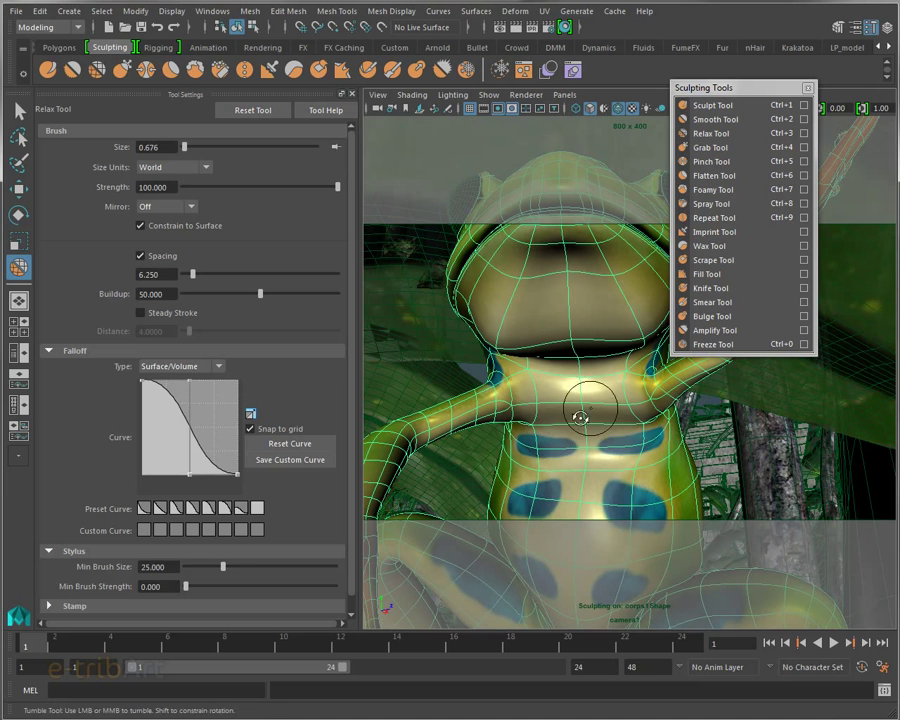
pyautogui.keyDown('alt'); pyautogui.moveTo(578, 464); pyautogui.dragTo(640, 430); pyautogui.keyUp('alt')
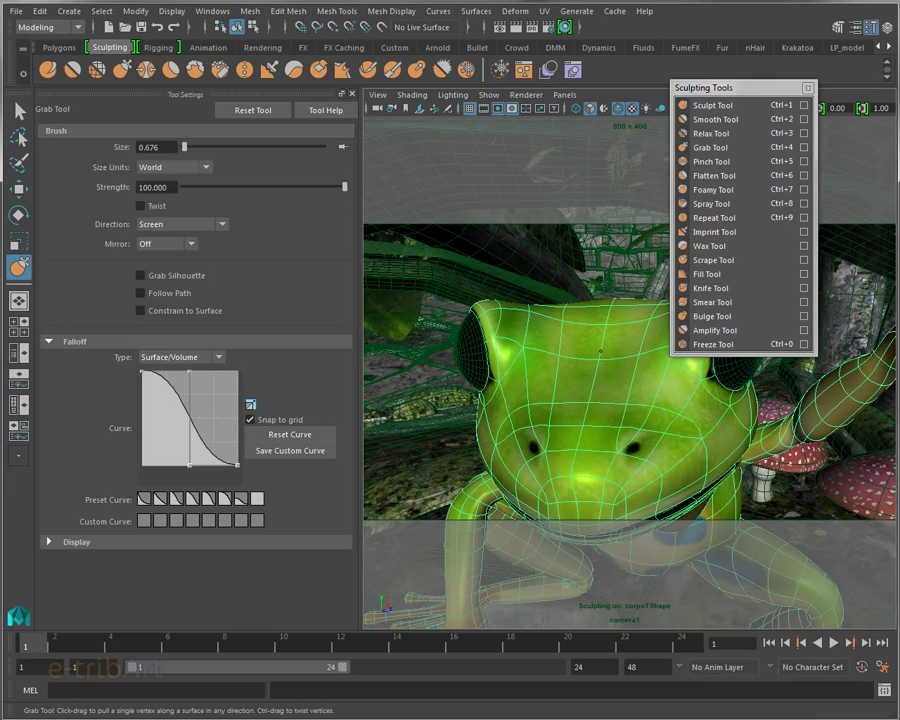
# Zoom onto the frog's eye and pull the upper eyelid rim slightly down with the Grab Tool.
pyautogui.moveTo(603, 396)
pyautogui.keyDown('alt'); pyautogui.mouseDown()
pyautogui.moveTo(609, 436)
pyautogui.moveTo(639, 408)
pyautogui.moveTo(575, 387)
pyautogui.moveTo(530, 262)
pyautogui.mouseUp(); pyautogui.keyUp('alt')
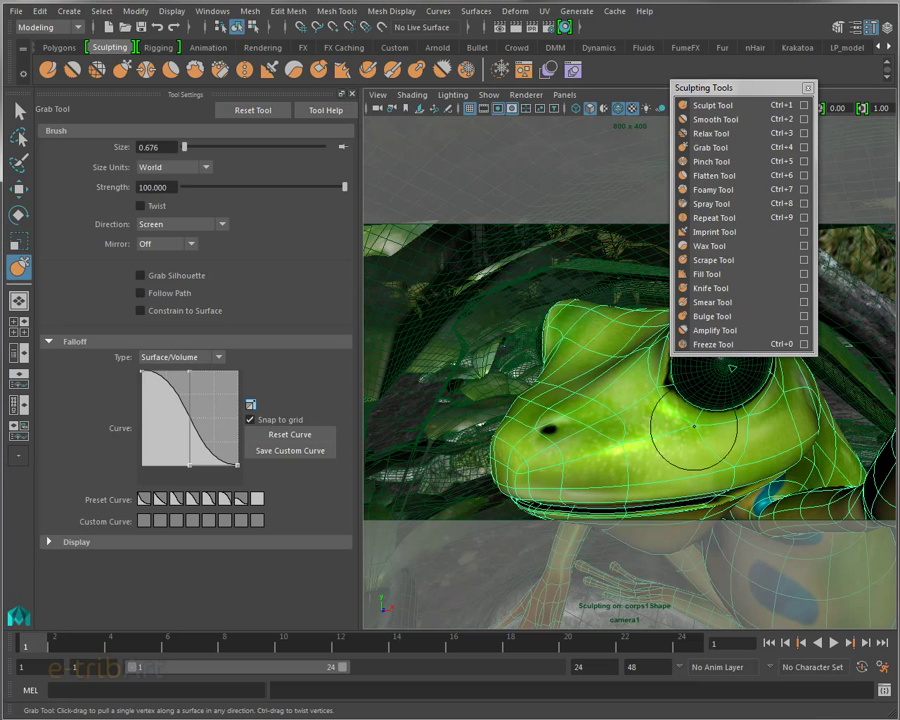
pyautogui.scroll(1, 693, 427)
pyautogui.scroll(2, 630, 440)
pyautogui.scroll(2, 574, 459)
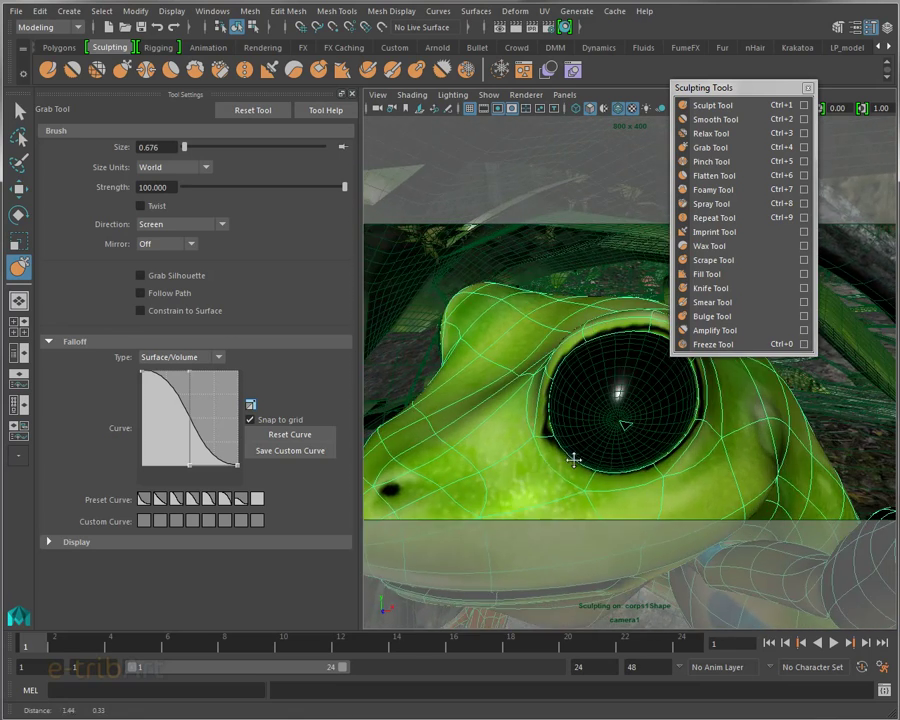
pyautogui.moveTo(596, 456)
pyautogui.keyDown('alt'); pyautogui.mouseDown()
pyautogui.moveTo(648, 456)
pyautogui.moveTo(600, 466)
pyautogui.moveTo(534, 416)
pyautogui.moveTo(544, 428)
pyautogui.mouseUp(); pyautogui.keyUp('alt')
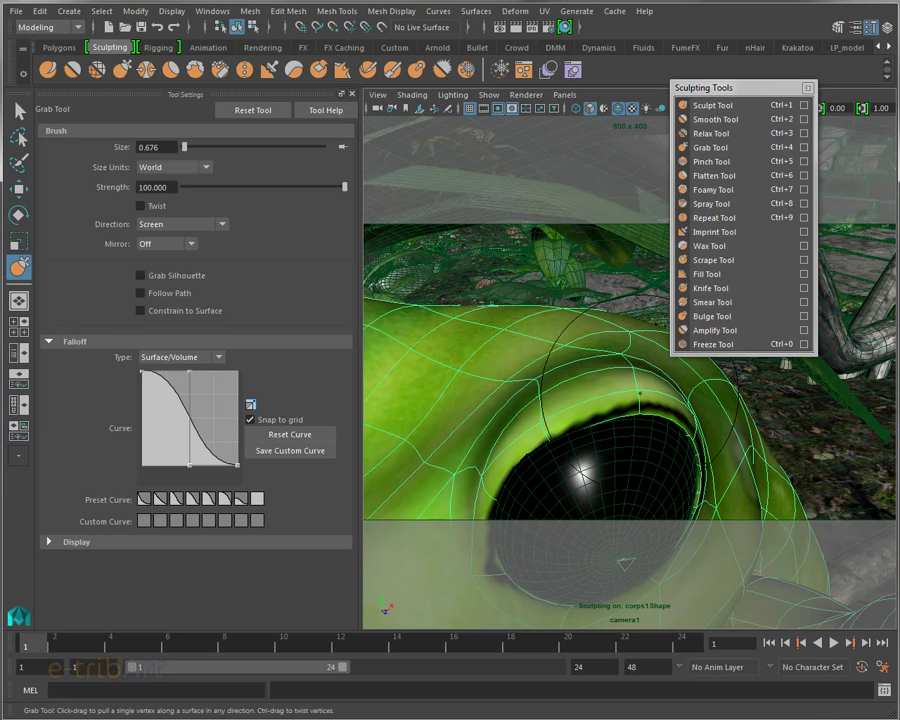
pyautogui.moveTo(627, 398); pyautogui.dragTo(640, 414)
# Check the eye from the front and side, and shrink the brush size to 0.377.
pyautogui.keyDown('alt'); pyautogui.moveTo(440, 292); pyautogui.dragTo(612, 424); pyautogui.keyUp('alt')
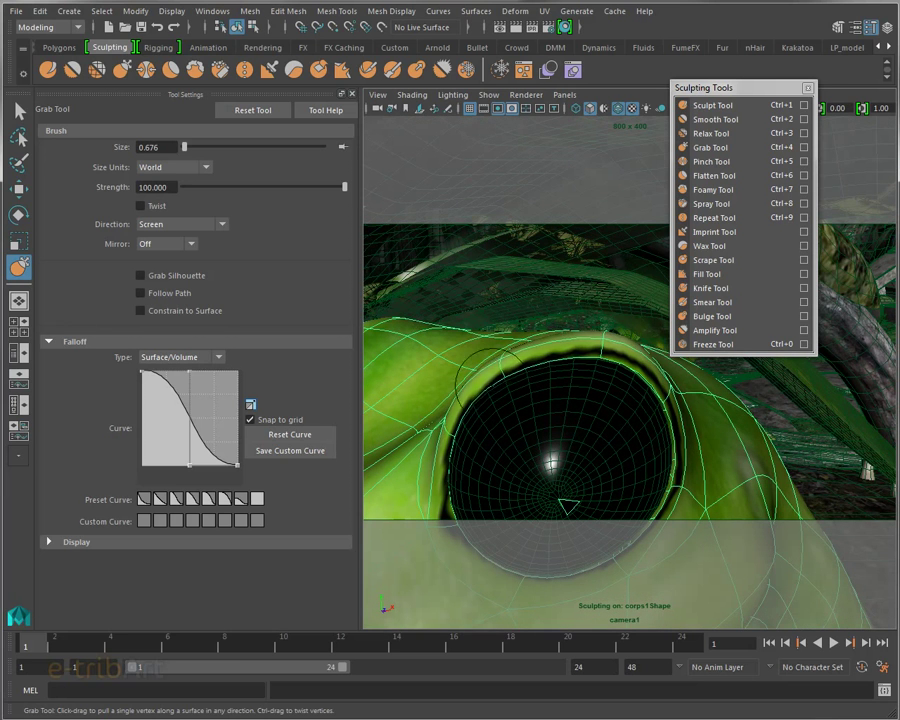
pyautogui.keyDown('alt'); pyautogui.moveTo(766, 415); pyautogui.dragTo(707, 418); pyautogui.keyUp('alt')
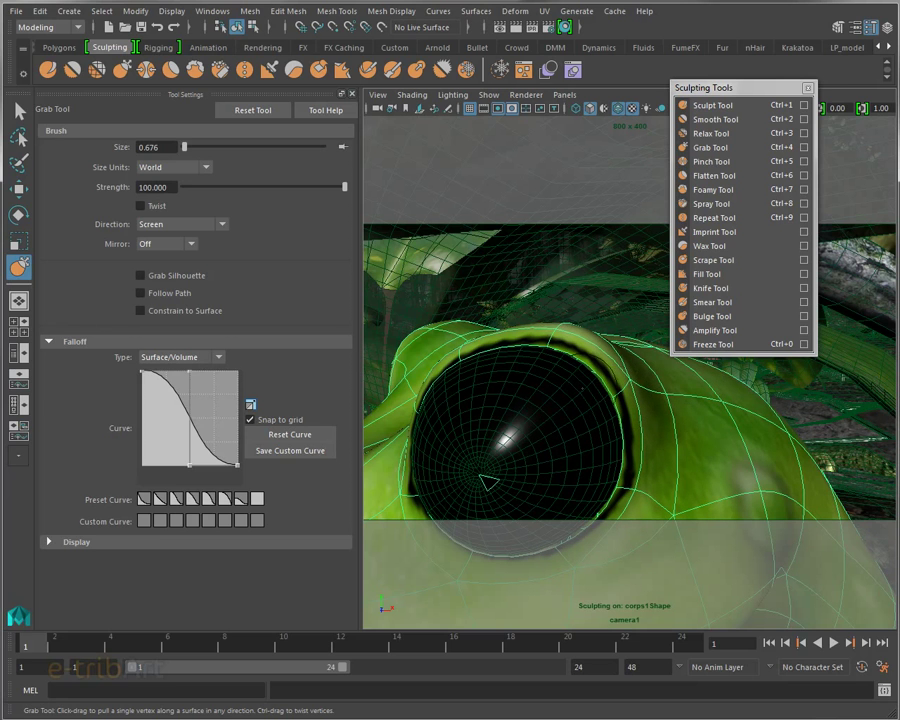
pyautogui.moveTo(488, 482)
pyautogui.keyDown('alt'); pyautogui.mouseDown()
pyautogui.moveTo(537, 427)
pyautogui.moveTo(518, 388)
pyautogui.mouseUp(); pyautogui.keyUp('alt')
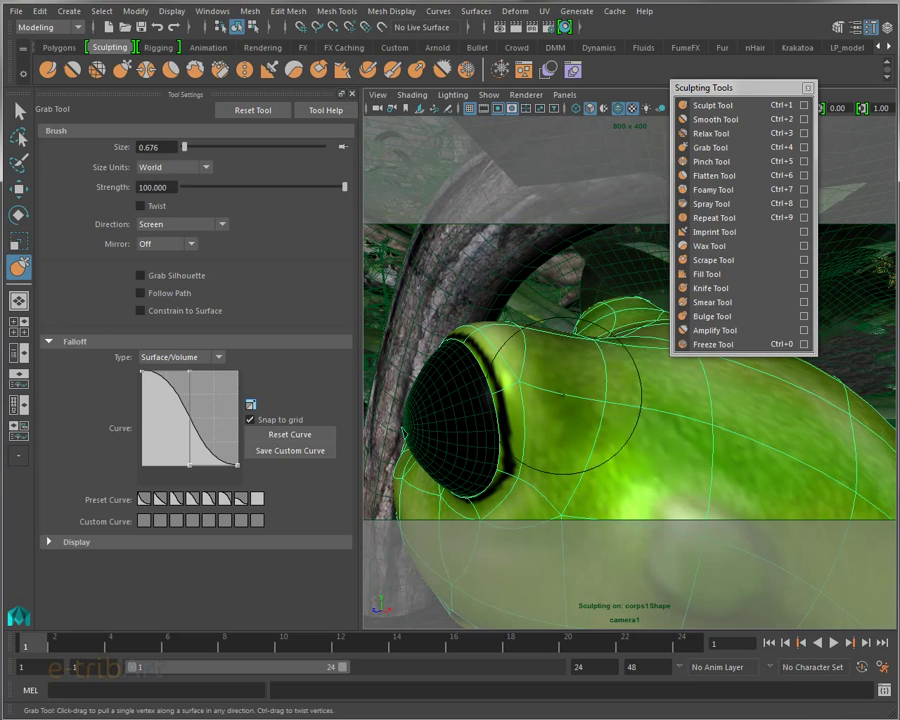
pyautogui.moveTo(571, 395)
pyautogui.mouseDown()
pyautogui.moveTo(571, 240)
pyautogui.moveTo(571, 360)
pyautogui.mouseUp()
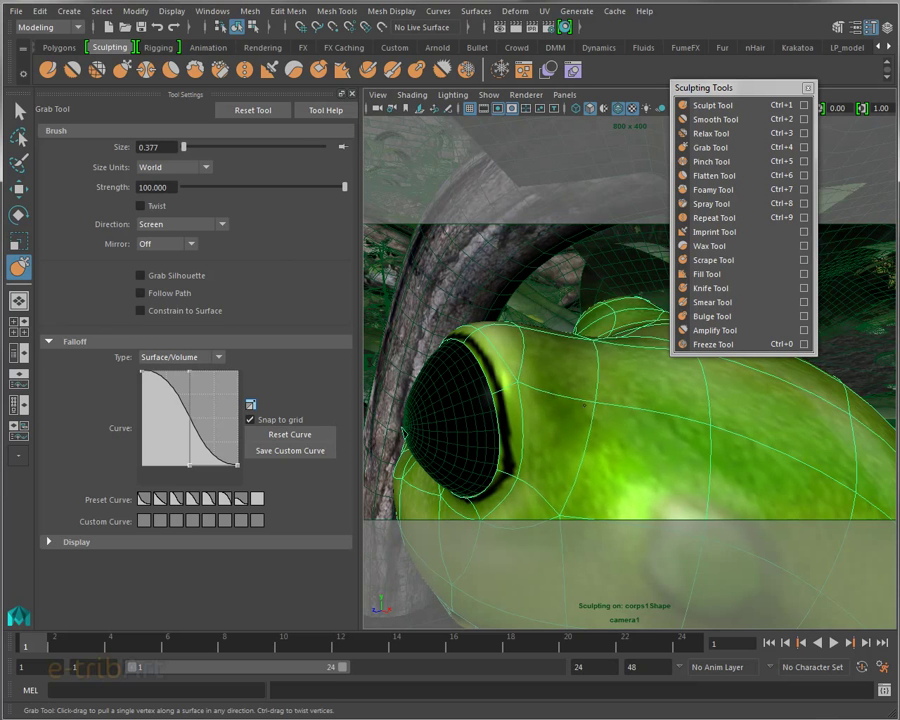
pyautogui.moveTo(591, 412)
pyautogui.keyDown('alt'); pyautogui.mouseDown()
pyautogui.moveTo(609, 476)
pyautogui.moveTo(539, 452)
pyautogui.moveTo(688, 476)
pyautogui.moveTo(574, 478)
pyautogui.moveTo(590, 411)
pyautogui.mouseUp(); pyautogui.keyUp('alt')
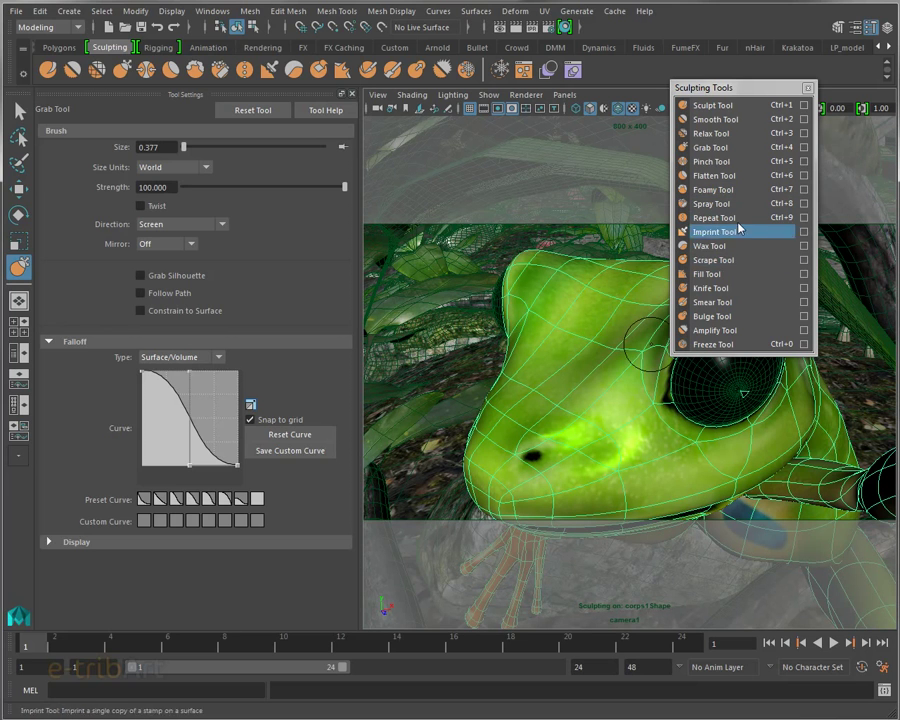
# With the Bulge Tool at strength 3, inflate the frog's nose and snout, checking from several angles.
pyautogui.click(710, 317)
pyautogui.moveTo(512, 410)
pyautogui.keyDown('alt'); pyautogui.mouseDown()
pyautogui.moveTo(573, 420)
pyautogui.moveTo(569, 368)
pyautogui.moveTo(541, 348)
pyautogui.mouseUp(); pyautogui.keyUp('alt')
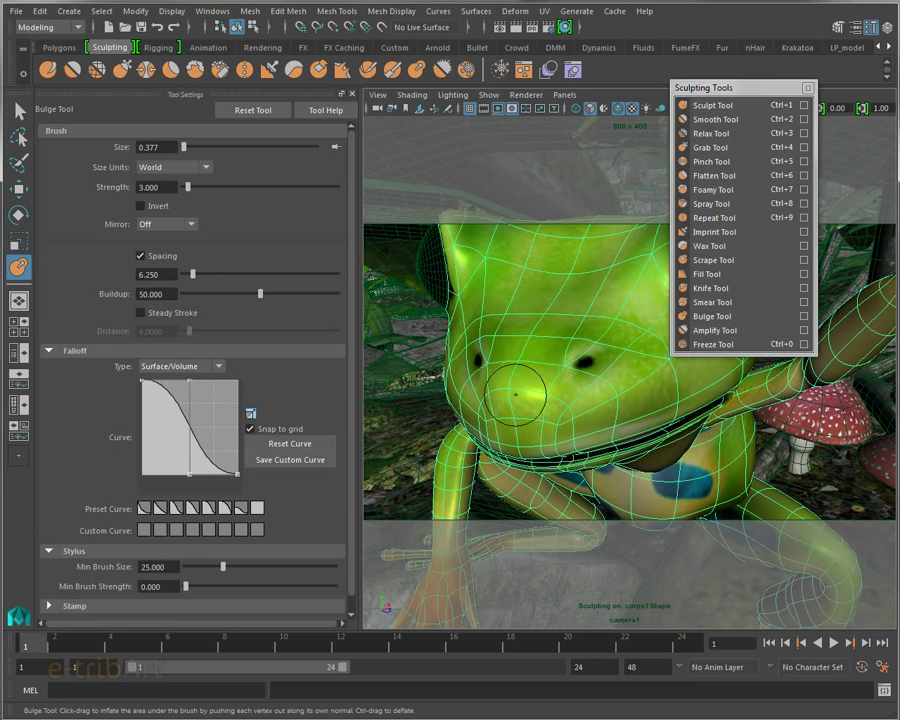
pyautogui.moveTo(492, 382)
pyautogui.mouseDown()
pyautogui.moveTo(504, 395)
pyautogui.moveTo(625, 400)
pyautogui.moveTo(499, 410)
pyautogui.moveTo(425, 360)
pyautogui.mouseUp()
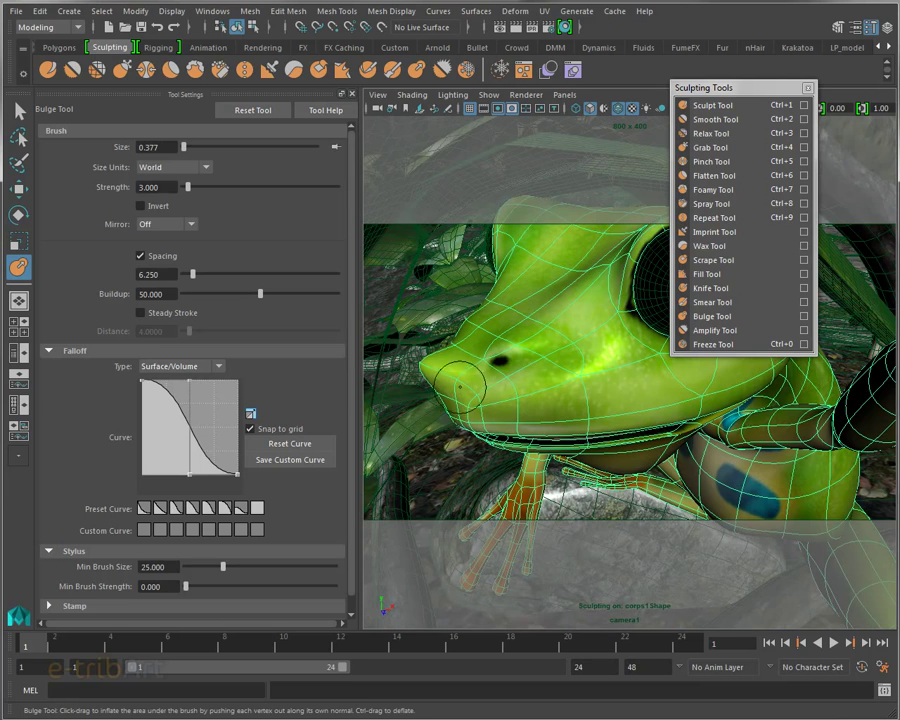
pyautogui.moveTo(462, 392)
pyautogui.keyDown('alt'); pyautogui.mouseDown()
pyautogui.moveTo(569, 368)
pyautogui.moveTo(476, 374)
pyautogui.mouseUp(); pyautogui.keyUp('alt')
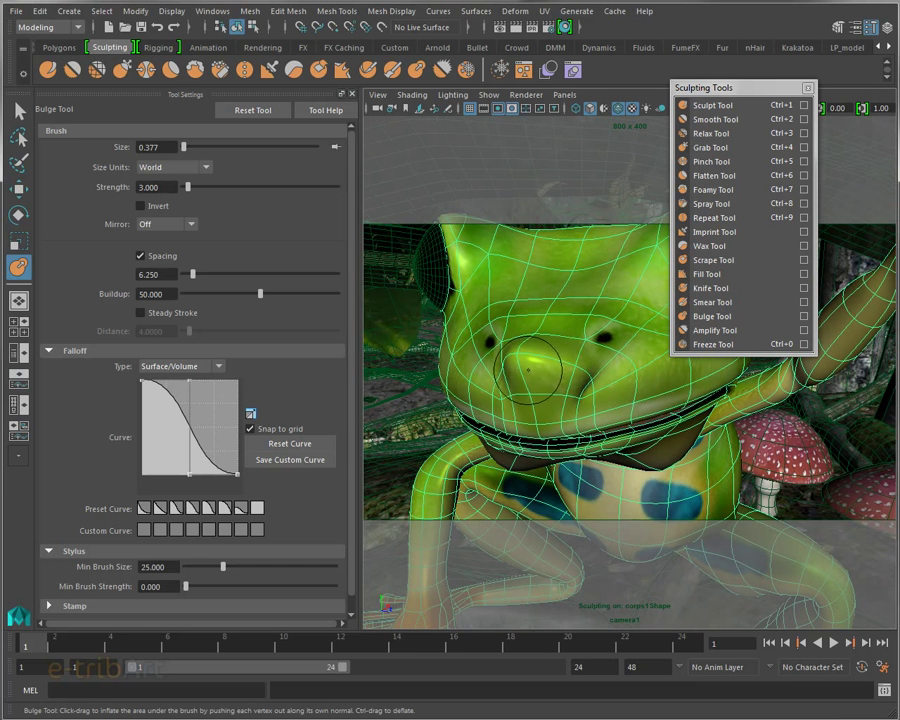
pyautogui.keyDown('alt'); pyautogui.moveTo(527, 370); pyautogui.dragTo(596, 398); pyautogui.keyUp('alt')
pyautogui.click(606, 400)
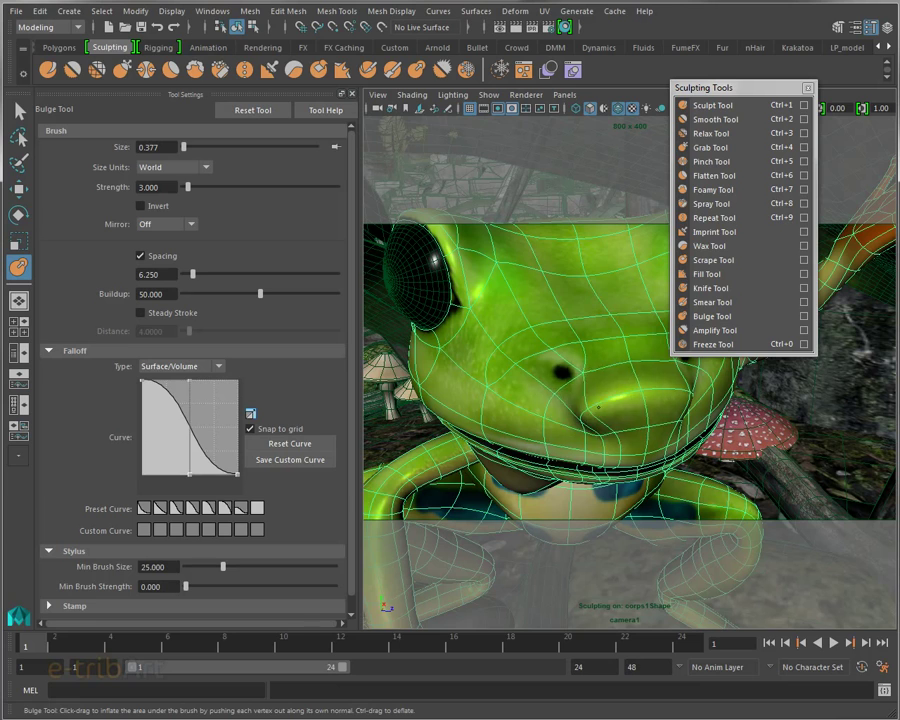
pyautogui.keyDown('alt'); pyautogui.moveTo(619, 407); pyautogui.dragTo(546, 398); pyautogui.keyUp('alt')
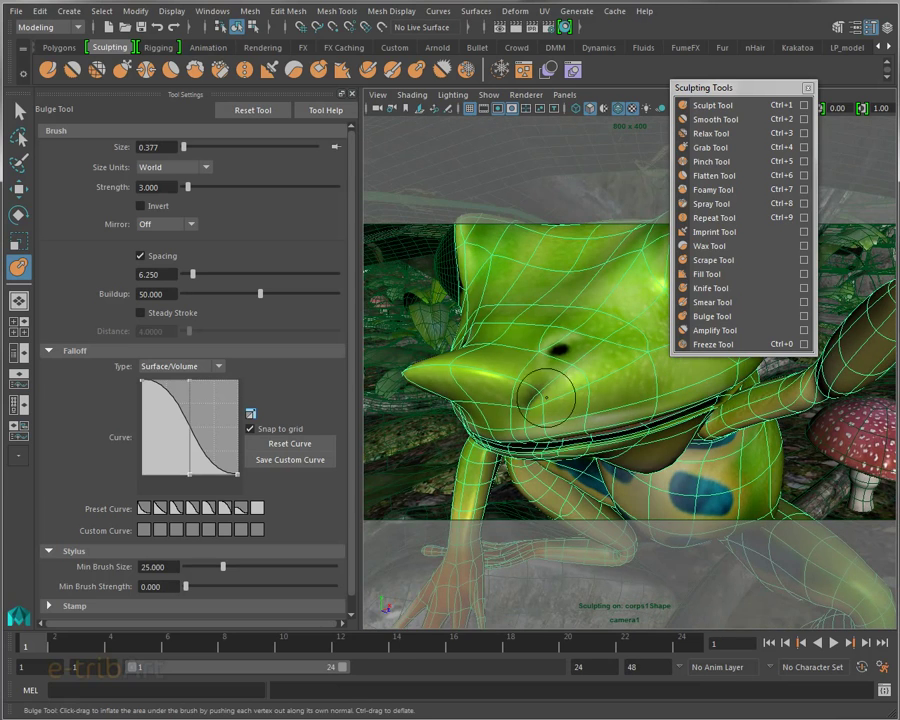
pyautogui.moveTo(385, 280)
pyautogui.keyDown('alt'); pyautogui.mouseDown()
pyautogui.moveTo(552, 426)
pyautogui.moveTo(538, 438)
pyautogui.moveTo(523, 412)
pyautogui.moveTo(593, 443)
pyautogui.mouseUp(); pyautogui.keyUp('alt')
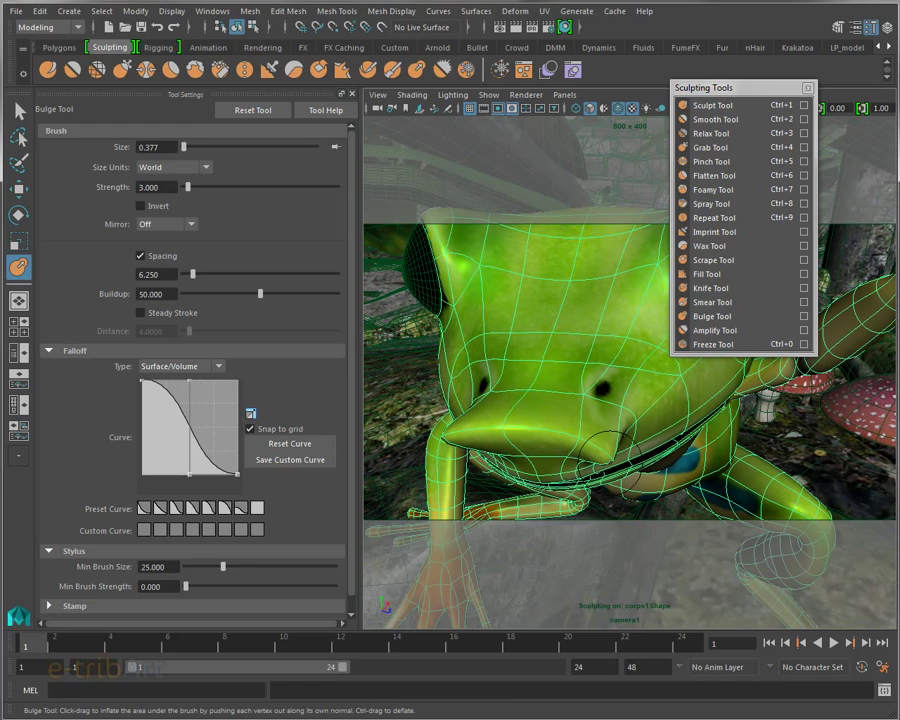
pyautogui.moveTo(408, 318)
pyautogui.keyDown('alt'); pyautogui.mouseDown()
pyautogui.moveTo(538, 424)
pyautogui.moveTo(589, 410)
pyautogui.moveTo(428, 416)
pyautogui.moveTo(470, 420)
pyautogui.moveTo(530, 404)
pyautogui.moveTo(580, 360)
pyautogui.mouseUp(); pyautogui.keyUp('alt')
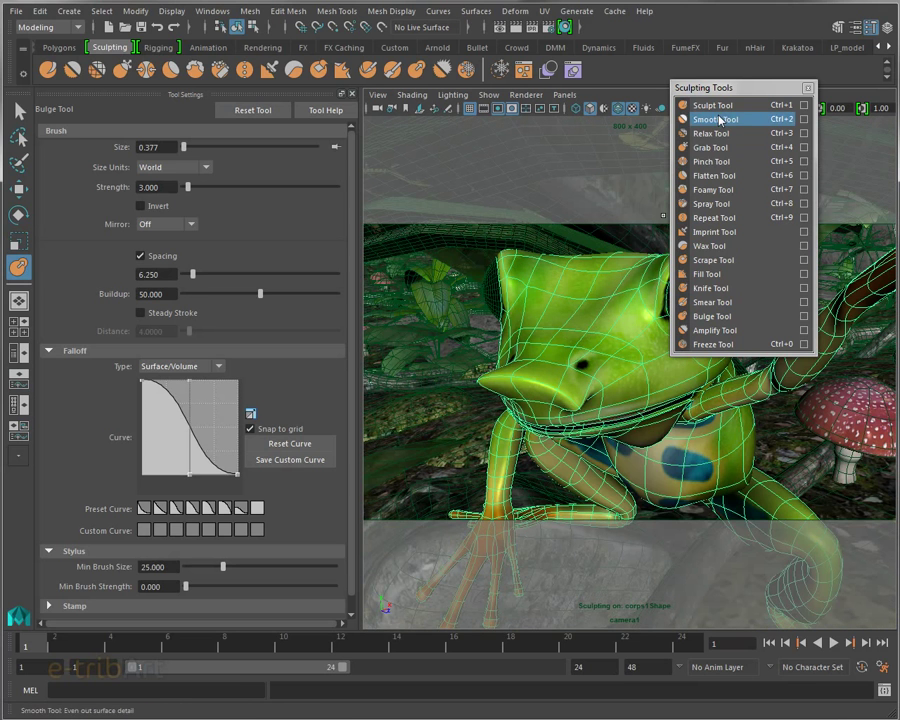
# Switch back to the Smooth Tool and enlarge the brush to size 0.822.
pyautogui.click(720, 119)
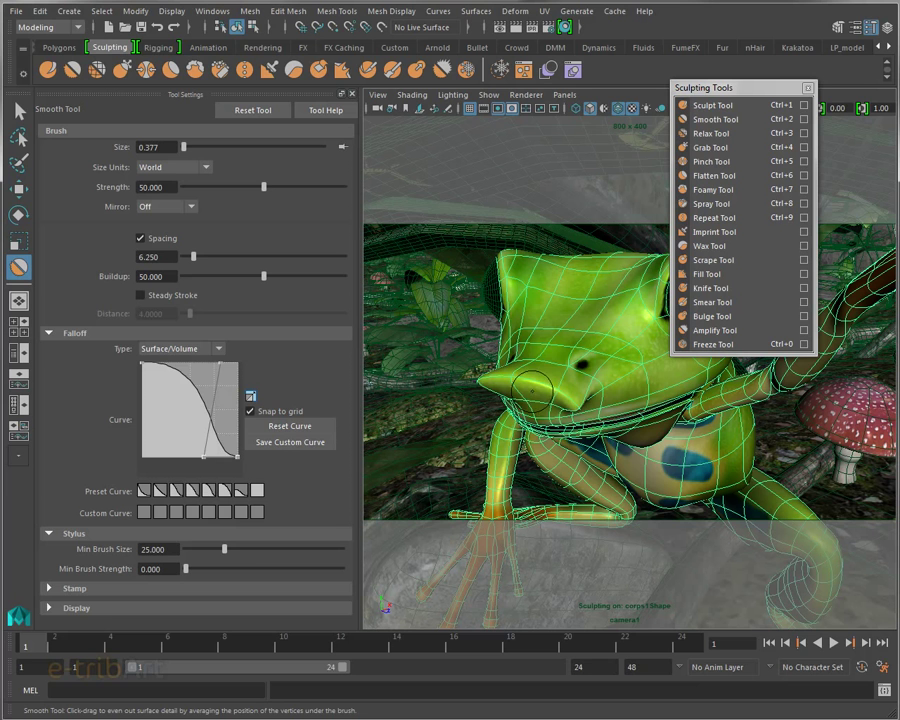
pyautogui.moveTo(370, 270)
pyautogui.mouseDown()
pyautogui.moveTo(400, 270)
pyautogui.moveTo(573, 408)
pyautogui.moveTo(658, 389)
pyautogui.mouseUp()
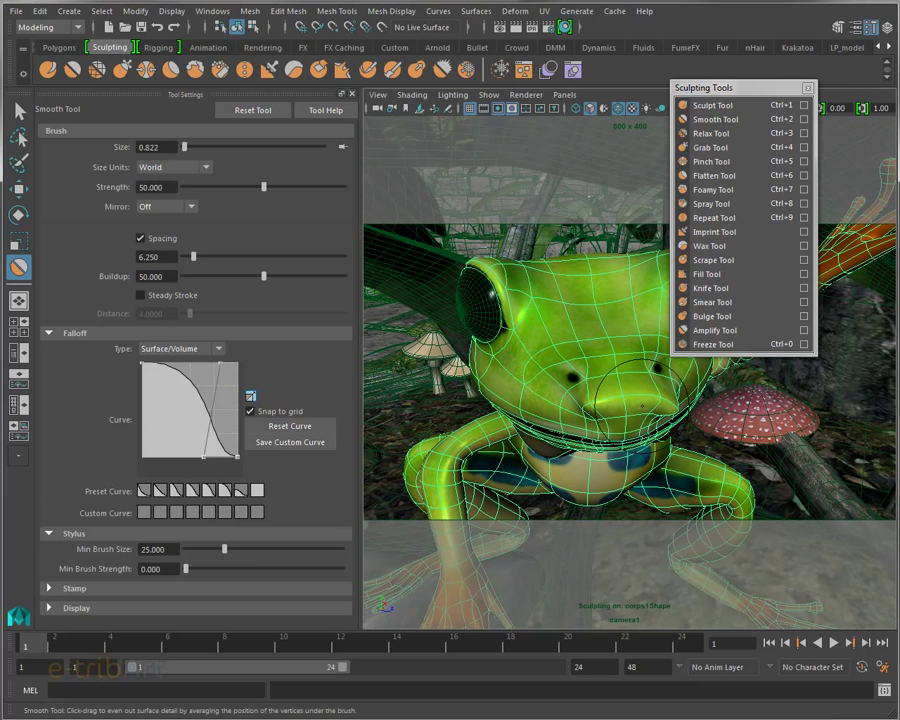
pyautogui.keyDown('alt'); pyautogui.moveTo(656, 389); pyautogui.dragTo(579, 377); pyautogui.keyUp('alt')
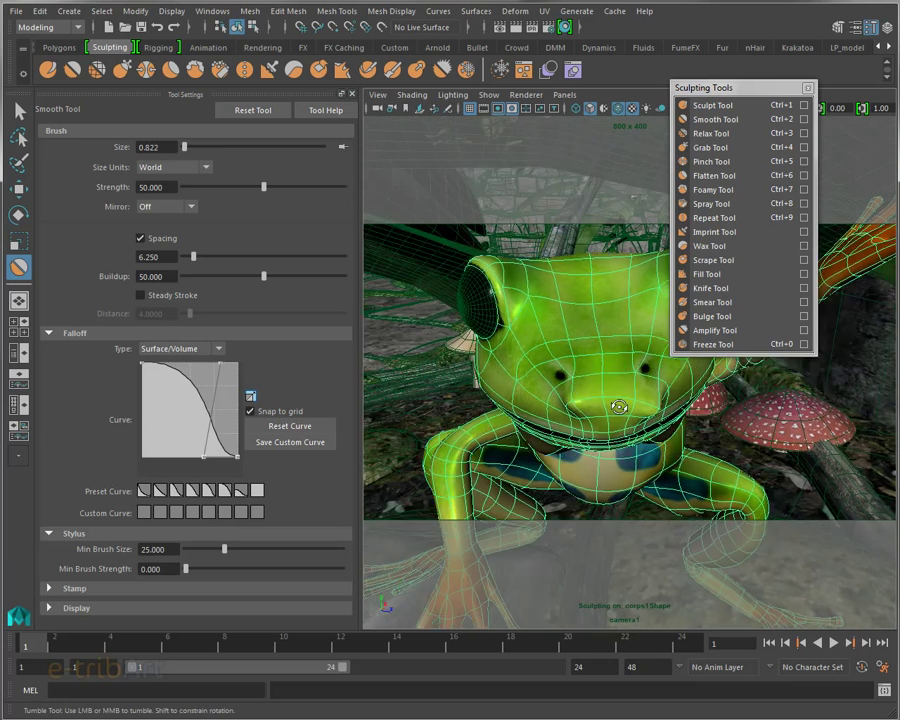
# Frame the wireframed frog full-body from the front among the rock and red mushrooms.
pyautogui.moveTo(571, 384)
pyautogui.keyDown('alt'); pyautogui.mouseDown()
pyautogui.moveTo(599, 396)
pyautogui.moveTo(533, 395)
pyautogui.moveTo(586, 411)
pyautogui.moveTo(538, 392)
pyautogui.mouseUp(); pyautogui.keyUp('alt')
pyautogui.keyDown('alt'); pyautogui.moveTo(592, 392); pyautogui.dragTo(690, 382); pyautogui.keyUp('alt')
pyautogui.scroll(-1, 690, 382)
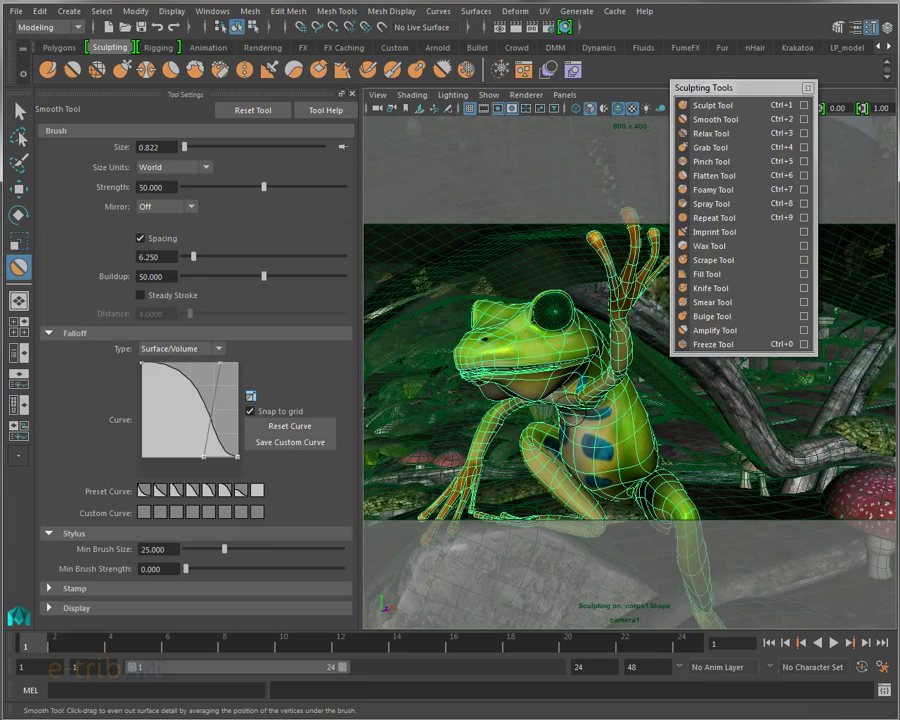
pyautogui.scroll(-2, 640, 400)
pyautogui.scroll(-1, 584, 432)
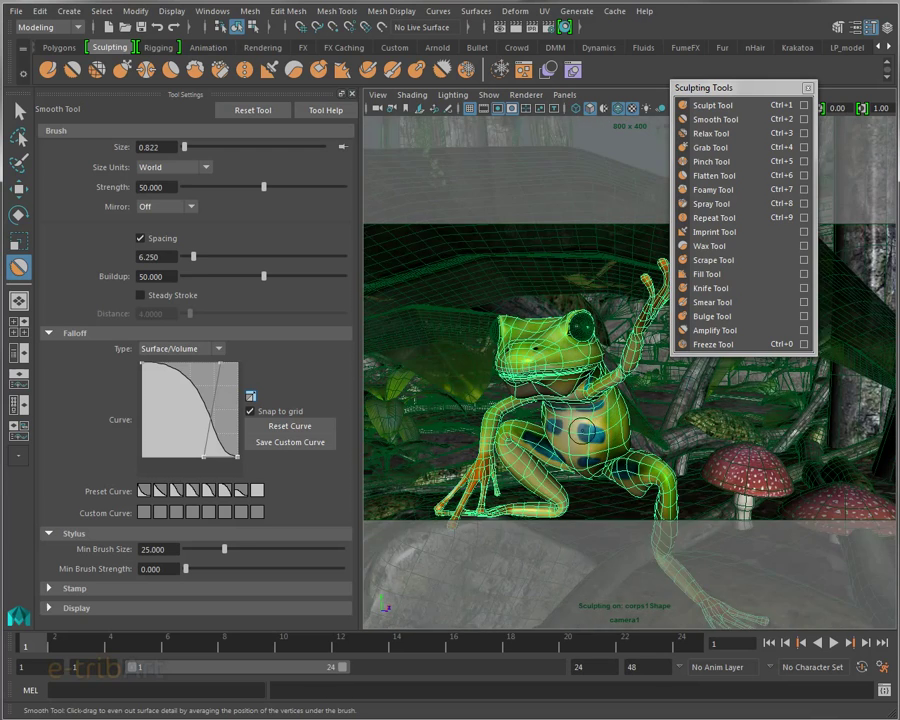
pyautogui.scroll(1, 584, 432)
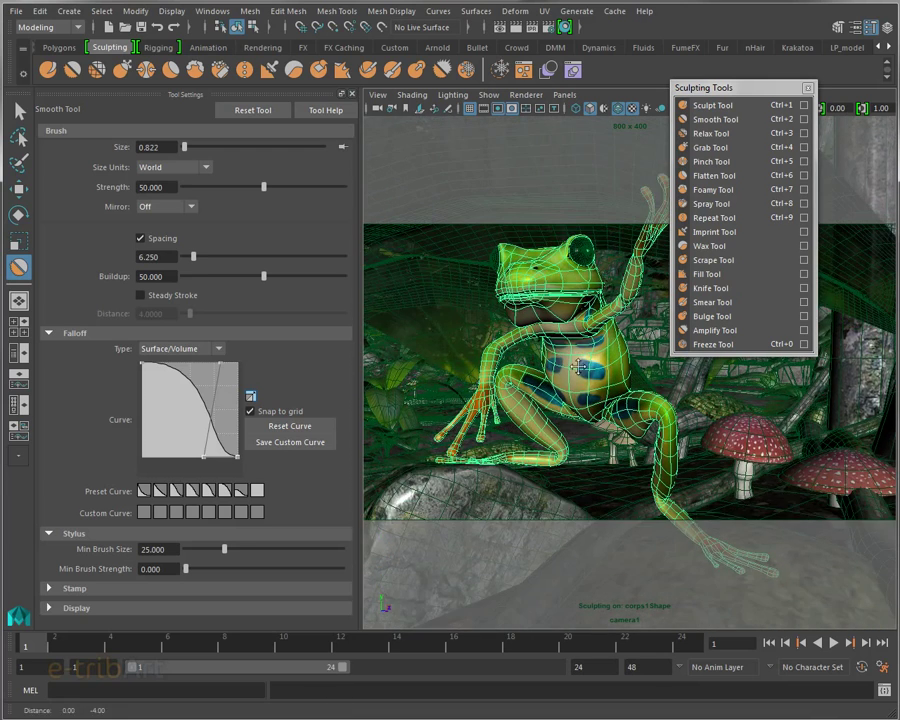
pyautogui.scroll(1, 575, 375)
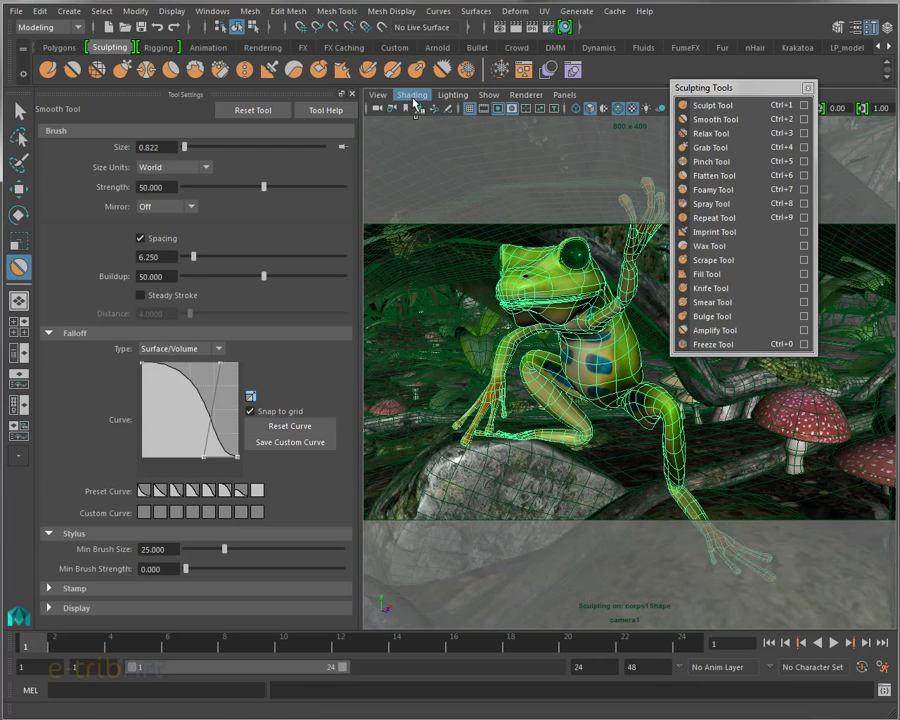
# Turn off Wireframe on Shaded so the frog shows only its textured surface.
pyautogui.click(412, 95)
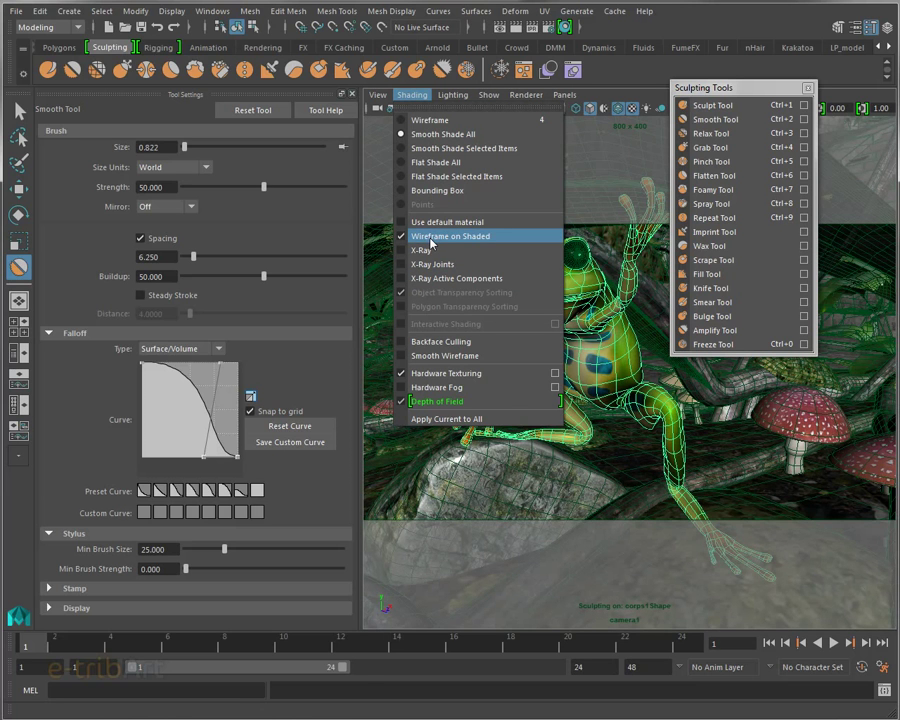
pyautogui.click(431, 238)
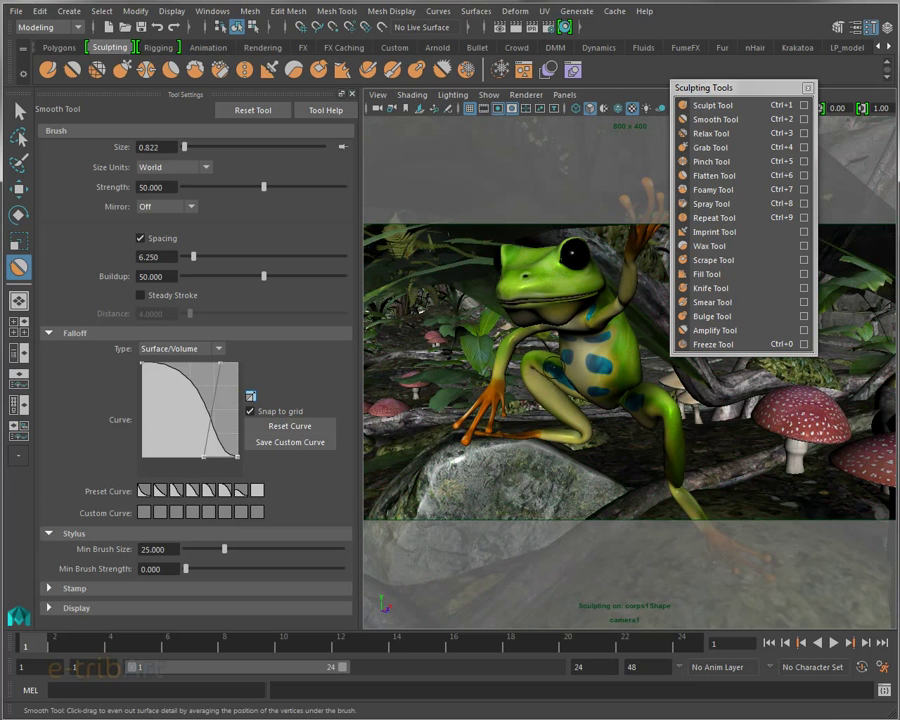
pyautogui.scroll(-2, 579, 393)
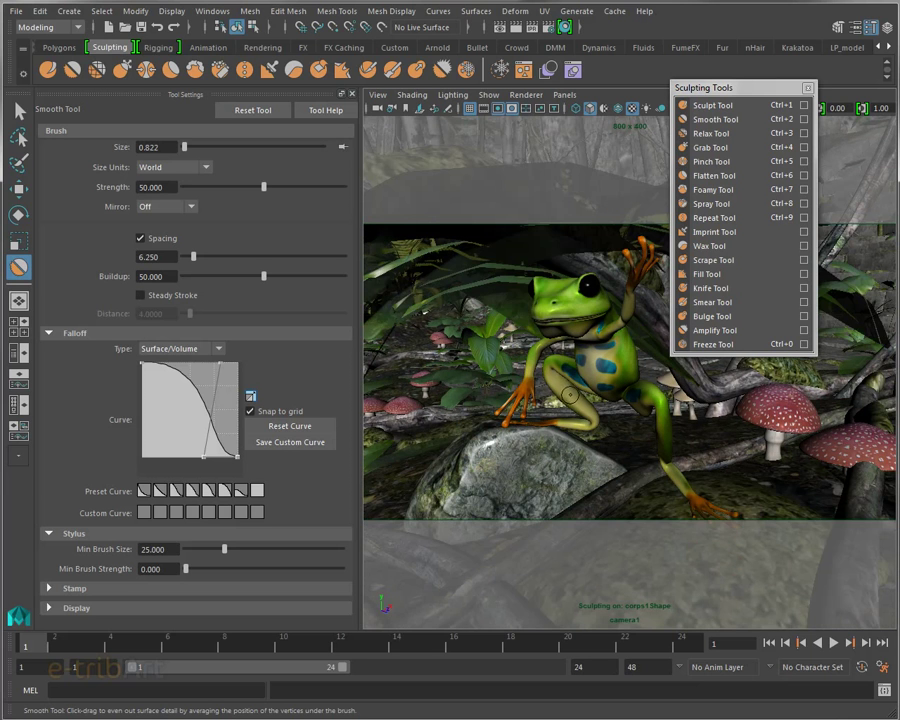
pyautogui.keyDown('alt'); pyautogui.moveTo(571, 395); pyautogui.dragTo(571, 389); pyautogui.keyUp('alt')
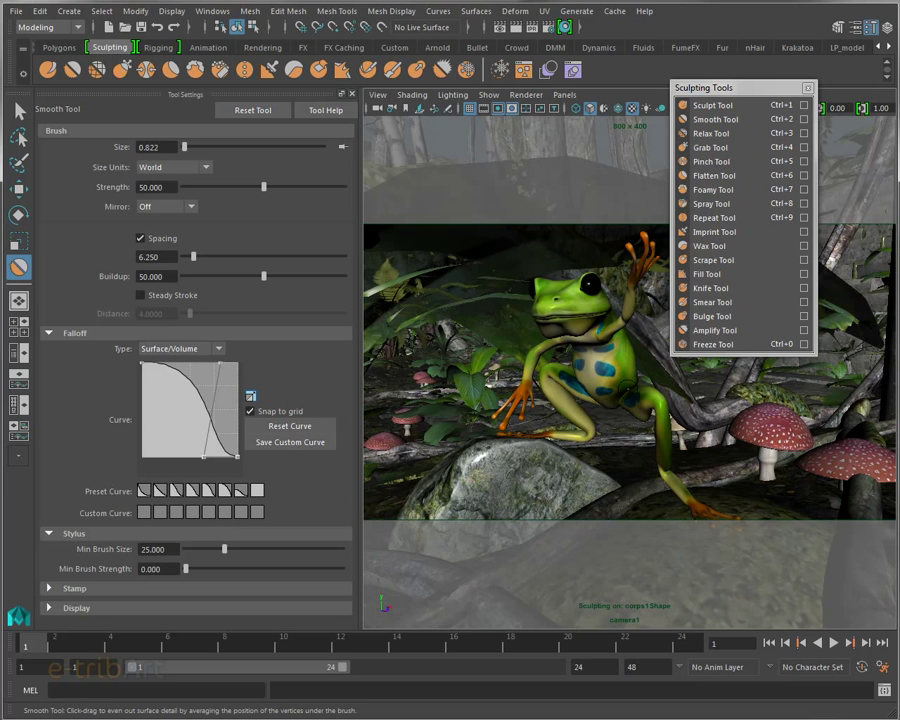
# Tumble around the plainly shaded frog, shift the Sculpting Tools list down, then open the Windows menu.
pyautogui.moveTo(629, 393)
pyautogui.keyDown('alt'); pyautogui.mouseDown()
pyautogui.moveTo(607, 411)
pyautogui.moveTo(670, 402)
pyautogui.mouseUp(); pyautogui.keyUp('alt')
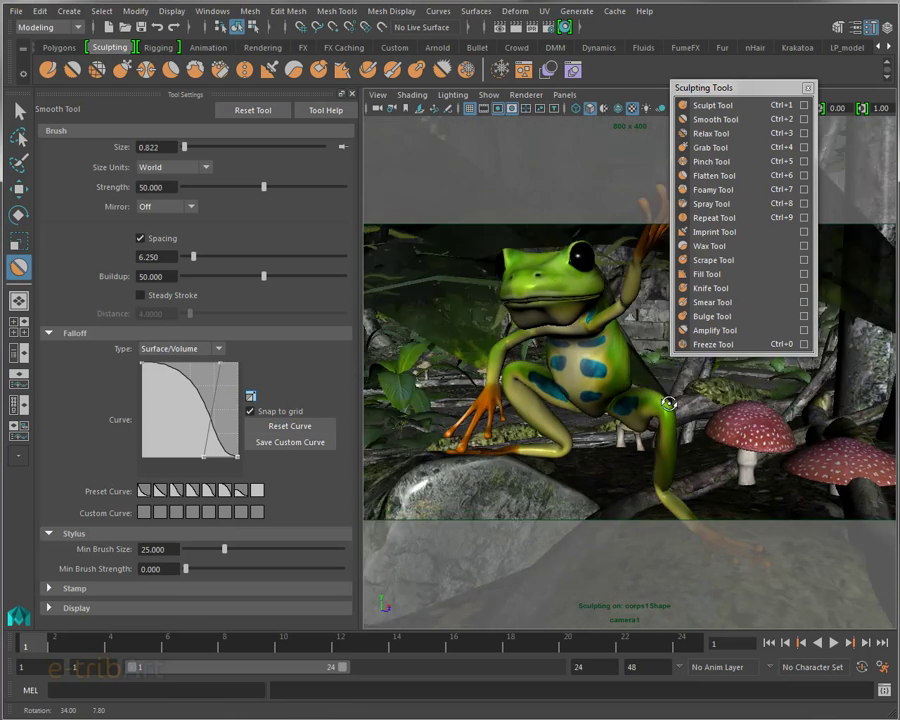
pyautogui.scroll(2, 562, 441)
pyautogui.moveTo(562, 441)
pyautogui.keyDown('alt'); pyautogui.mouseDown()
pyautogui.moveTo(713, 430)
pyautogui.moveTo(471, 444)
pyautogui.moveTo(482, 428)
pyautogui.moveTo(607, 428)
pyautogui.moveTo(535, 431)
pyautogui.moveTo(557, 437)
pyautogui.mouseUp(); pyautogui.keyUp('alt')
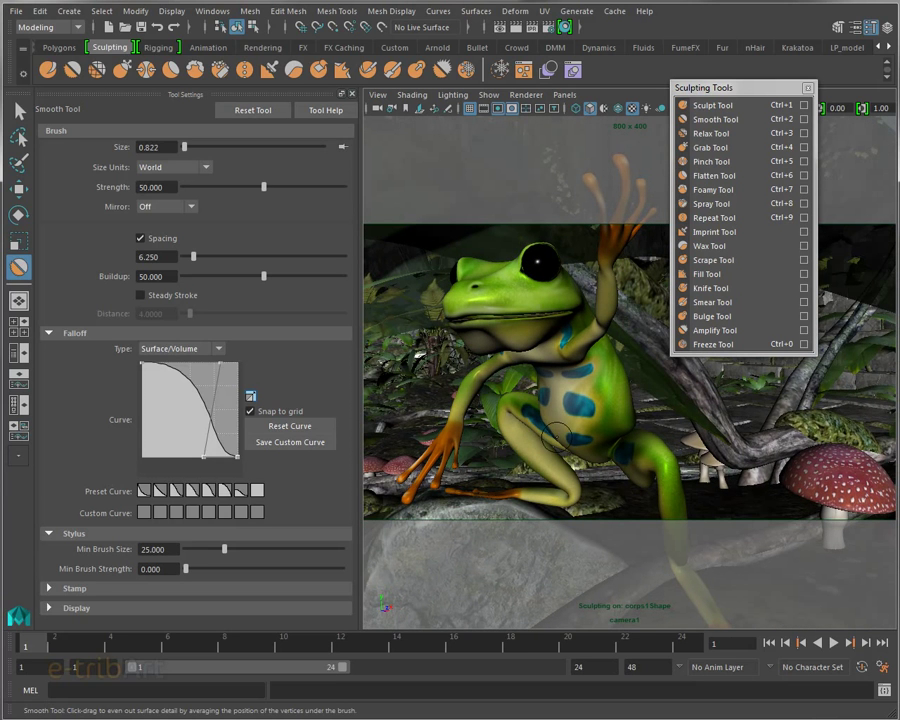
pyautogui.moveTo(721, 87)
pyautogui.mouseDown()
pyautogui.moveTo(719, 107)
pyautogui.moveTo(734, 77)
pyautogui.mouseUp()
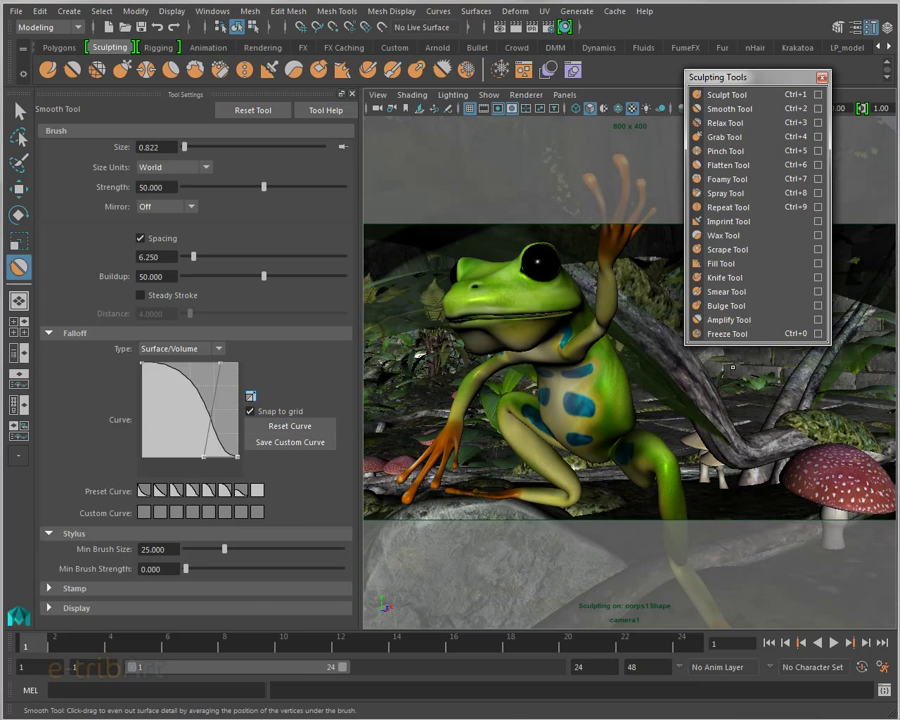
pyautogui.keyDown('alt'); pyautogui.moveTo(575, 356); pyautogui.dragTo(632, 355); pyautogui.keyUp('alt')
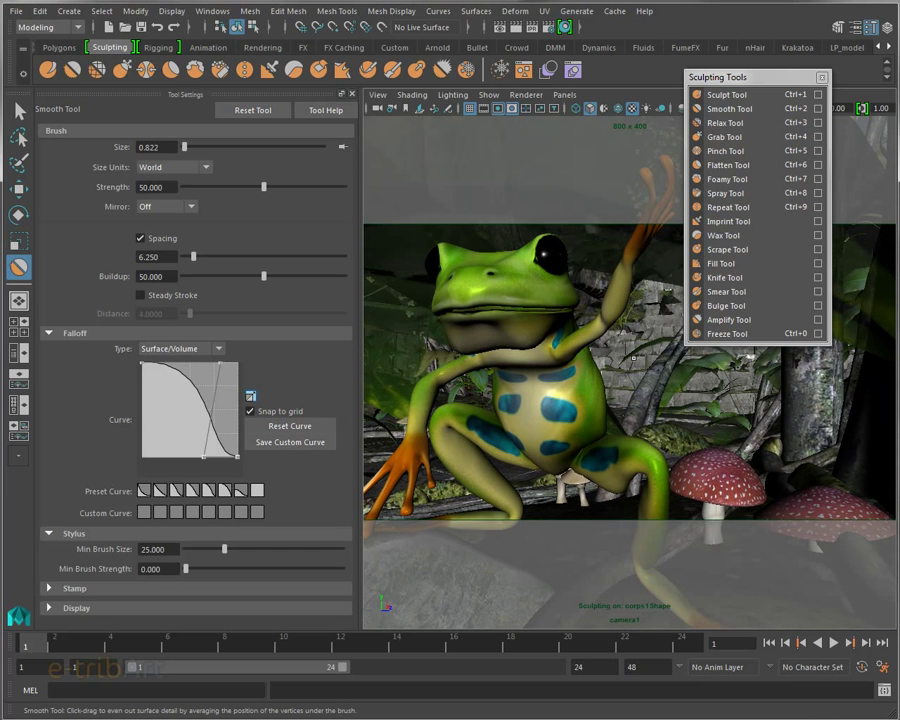
pyautogui.moveTo(518, 428)
pyautogui.keyDown('alt'); pyautogui.mouseDown()
pyautogui.moveTo(646, 428)
pyautogui.moveTo(547, 438)
pyautogui.moveTo(524, 417)
pyautogui.mouseUp(); pyautogui.keyUp('alt')
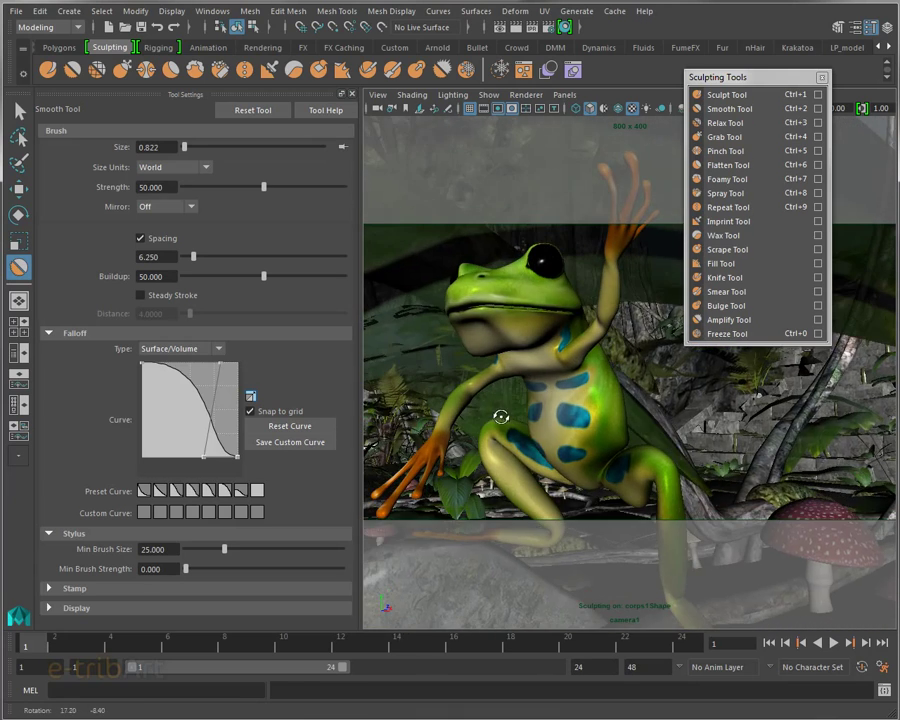
pyautogui.keyDown('alt'); pyautogui.moveTo(386, 298); pyautogui.dragTo(384, 268); pyautogui.keyUp('alt')
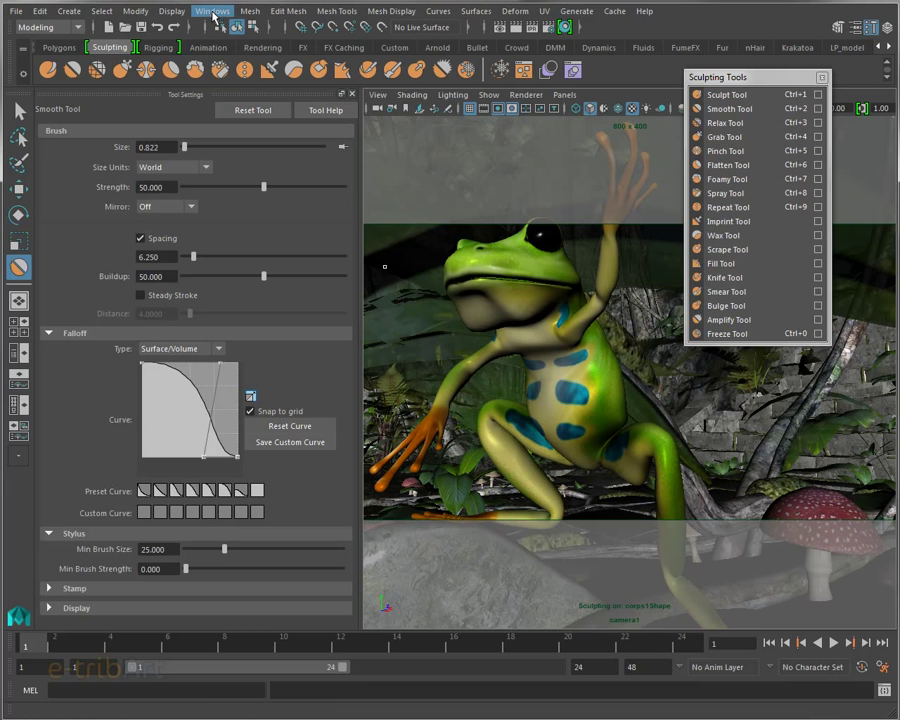
pyautogui.click(213, 11)
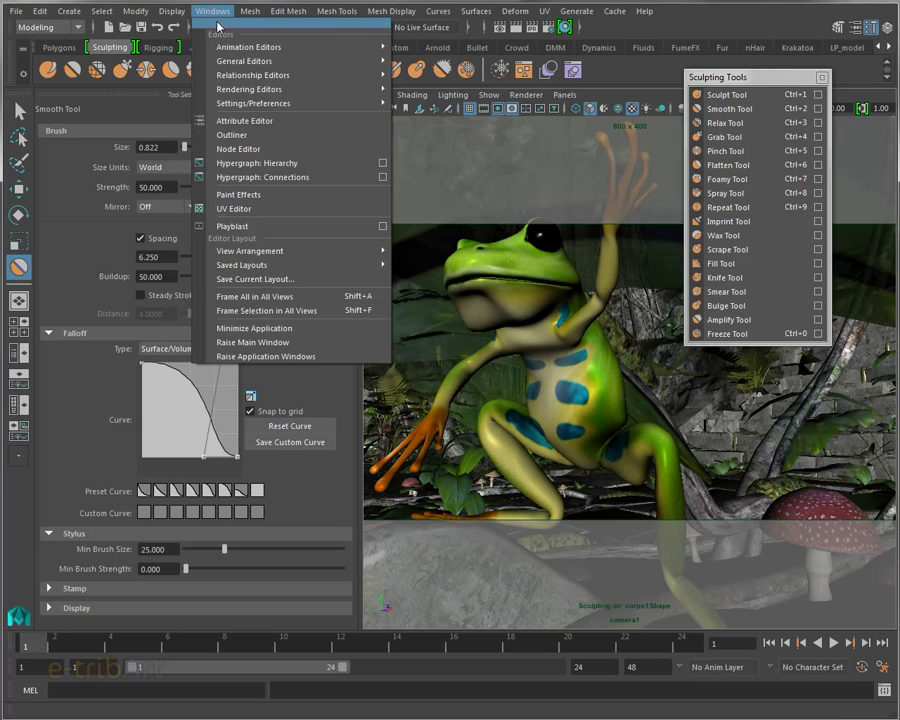
pyautogui.moveTo(245, 61)
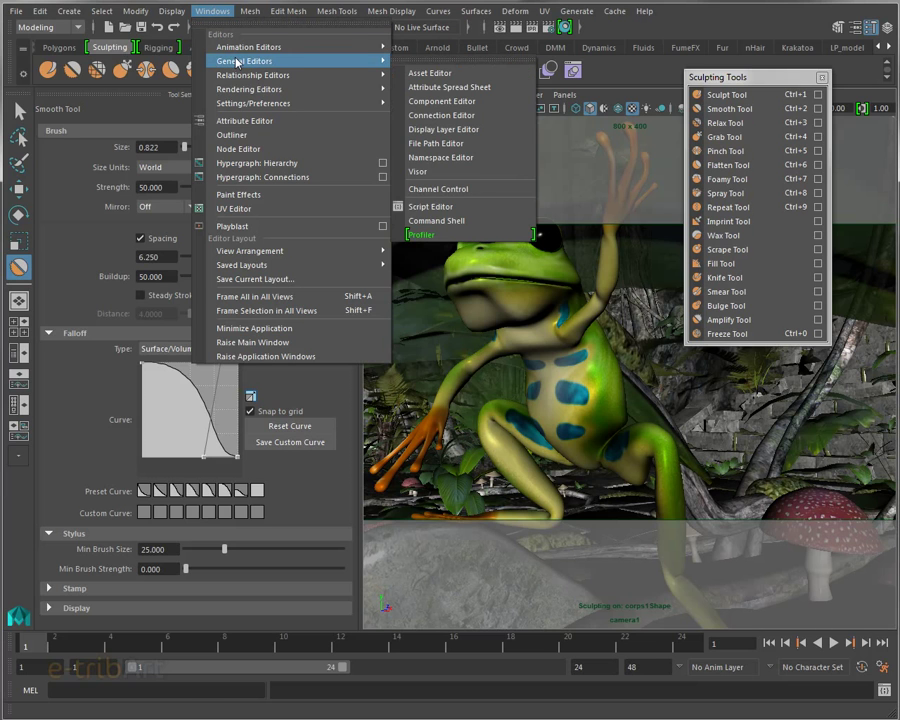
# Open the Visor from General Editors to browse the Sculpting Base Meshes animal models.
pyautogui.click(440, 189)
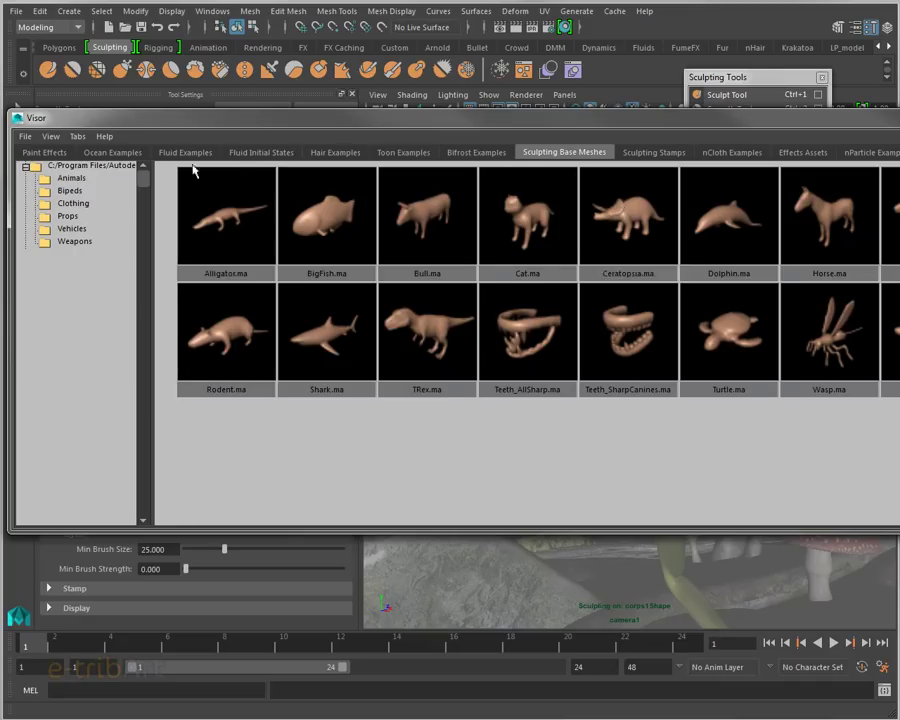
# Browse the Animals, Bipeds, Clothing, Props, Vehicles and Weapons base meshes, then close the Visor.
pyautogui.click(70, 177)
pyautogui.click(69, 190)
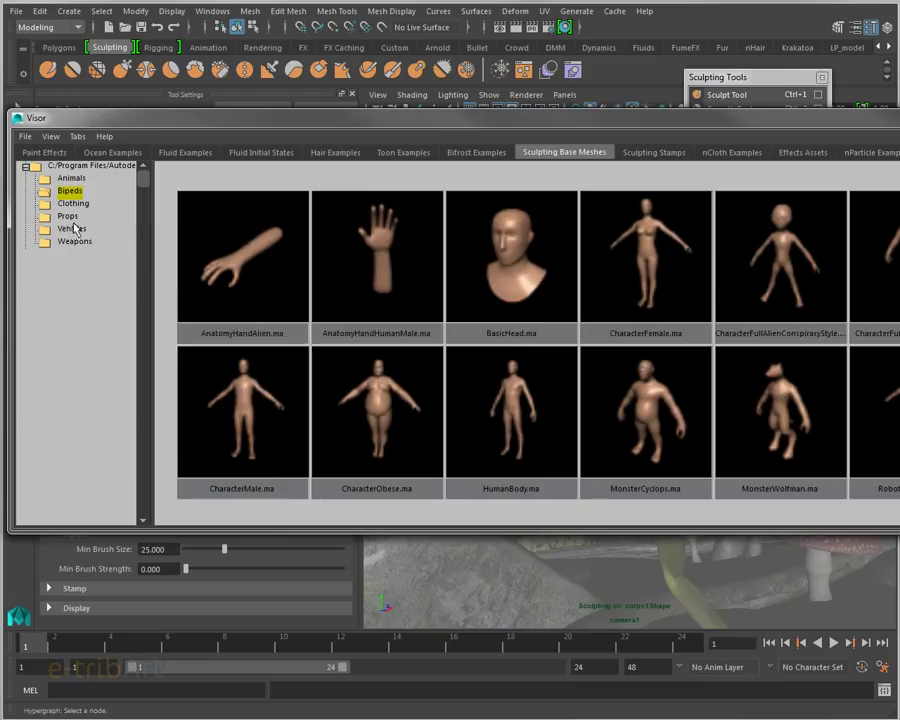
pyautogui.click(72, 203)
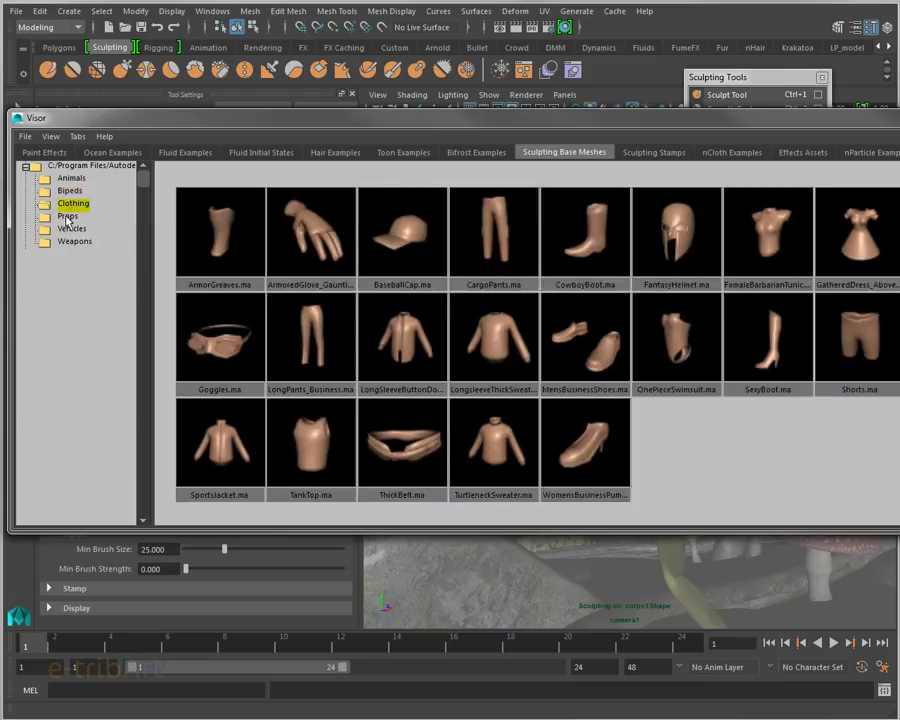
pyautogui.click(67, 216)
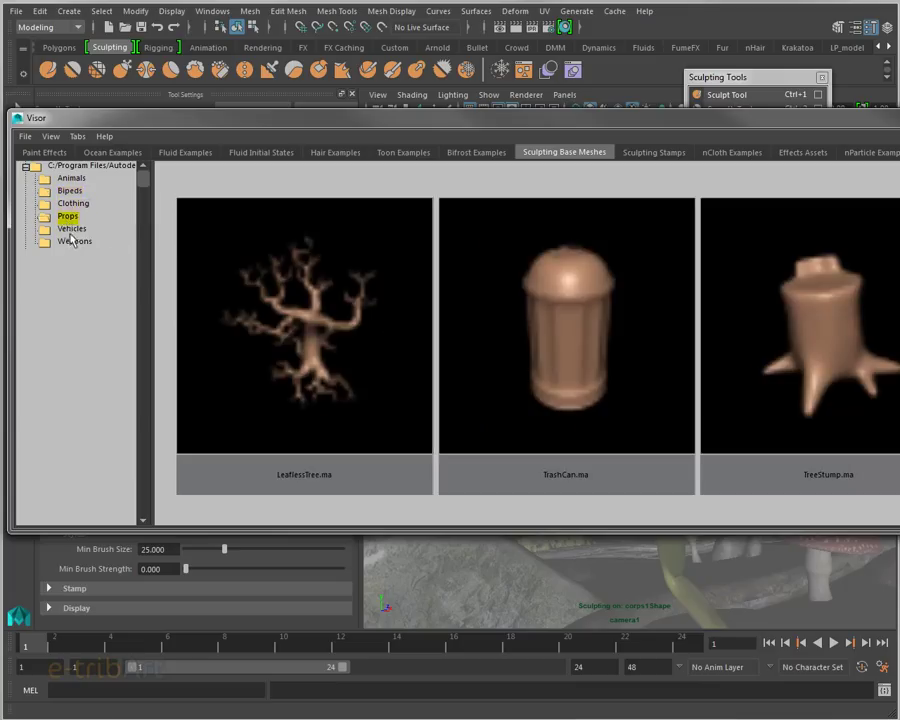
pyautogui.click(71, 229)
pyautogui.click(73, 242)
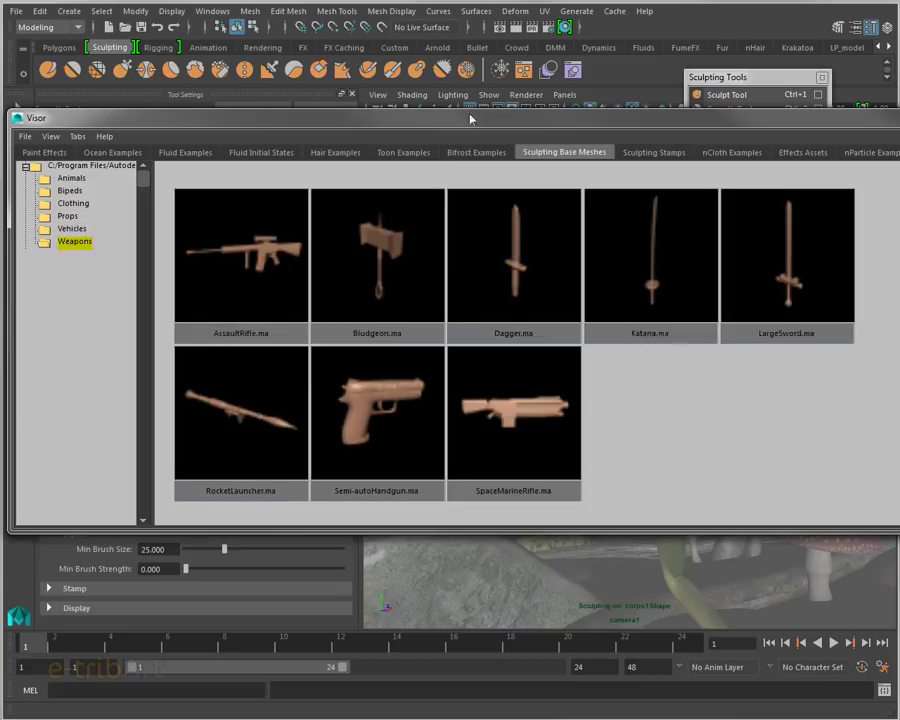
pyautogui.moveTo(30, 125); pyautogui.dragTo(760, 158)
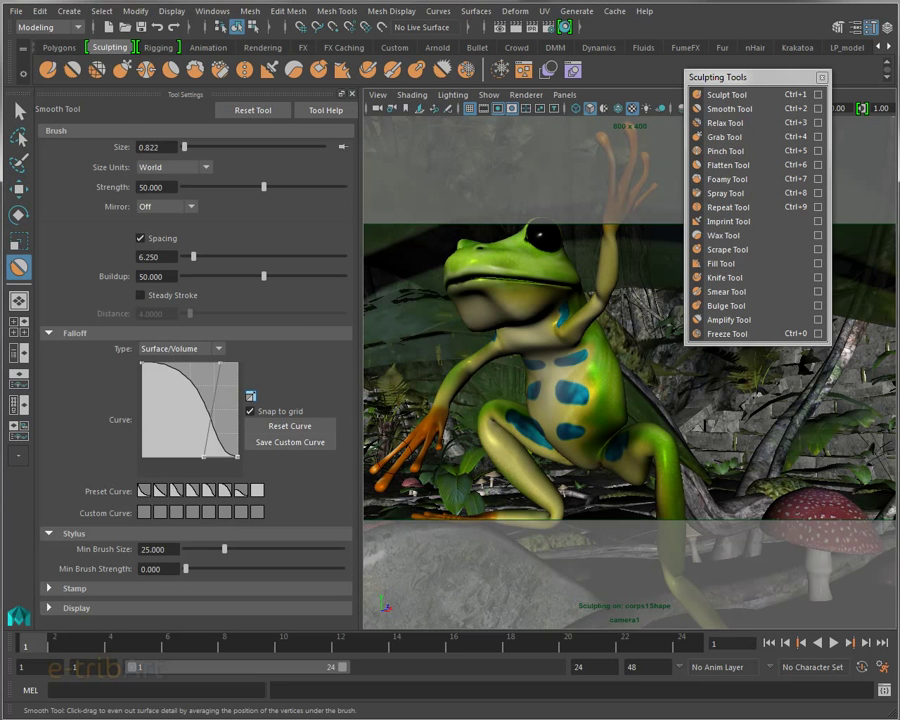
# Close Tool Settings, orbit the frog view, and position the Hypershade to fill the screen.
pyautogui.click(351, 93)
pyautogui.moveTo(318, 378)
pyautogui.keyDown('alt'); pyautogui.mouseDown()
pyautogui.moveTo(257, 397)
pyautogui.moveTo(198, 278)
pyautogui.mouseUp(); pyautogui.keyUp('alt')
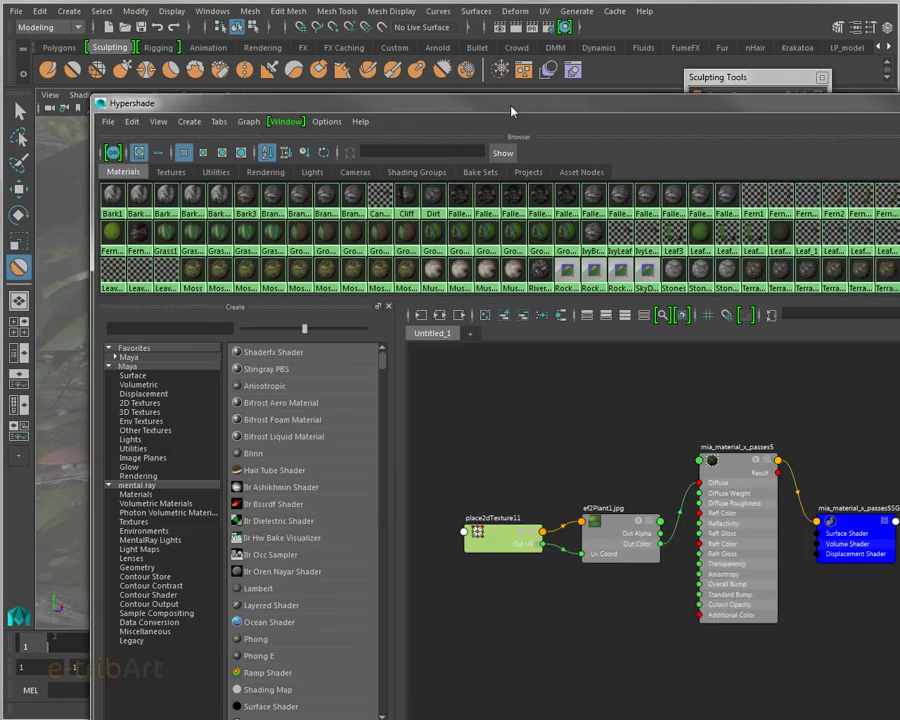
pyautogui.moveTo(359, 74); pyautogui.dragTo(425, 37)
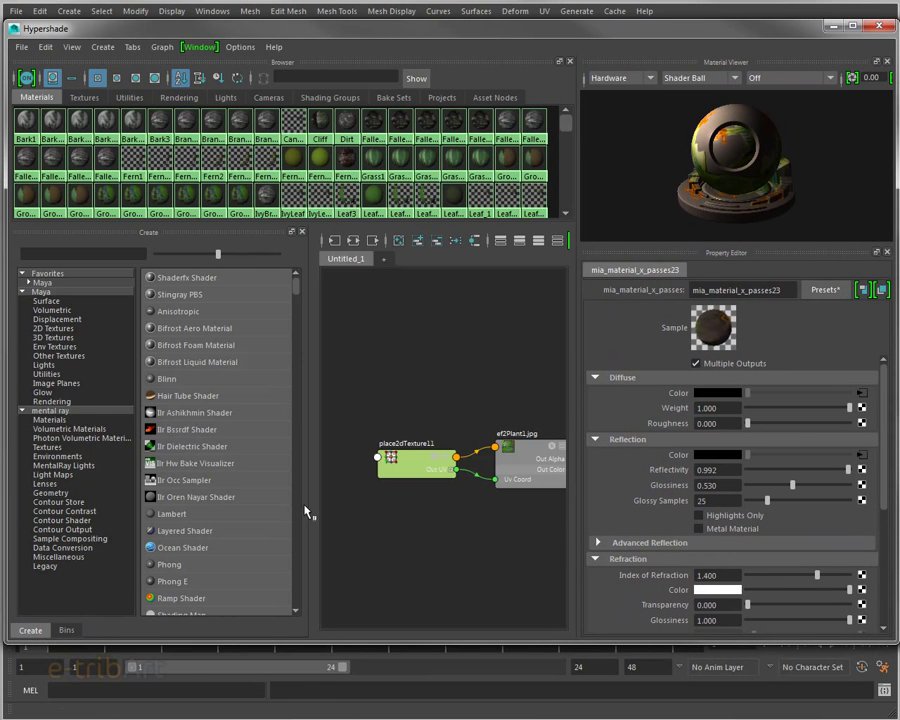
# Resize the Hypershade panels to widen the node graph and shader list and shrink the swatches.
pyautogui.moveTo(307, 505); pyautogui.dragTo(247, 495)
pyautogui.moveTo(136, 464); pyautogui.dragTo(108, 464)
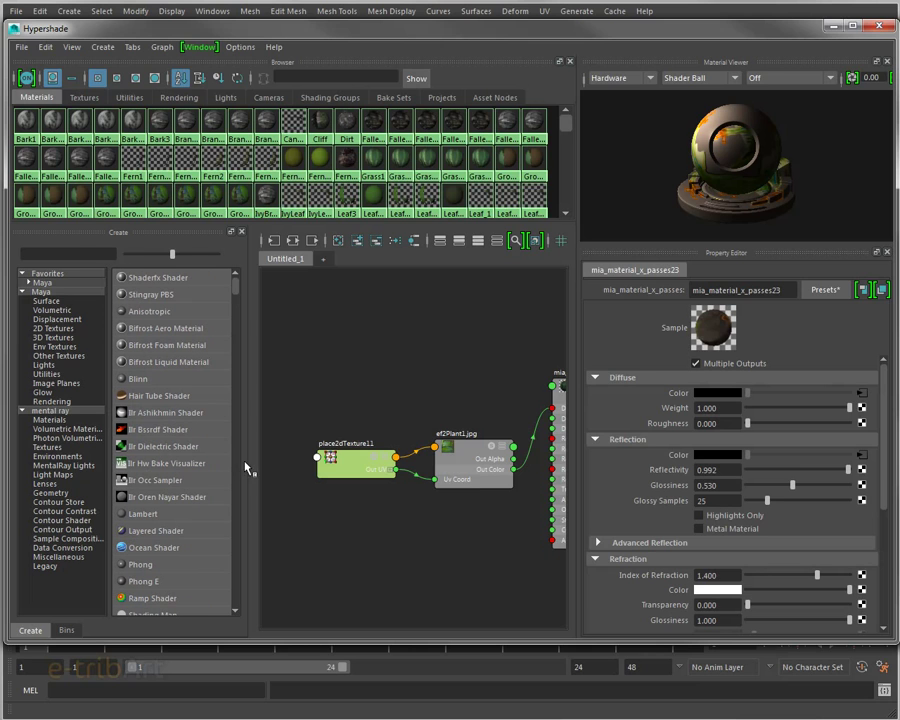
pyautogui.moveTo(247, 466); pyautogui.dragTo(228, 469)
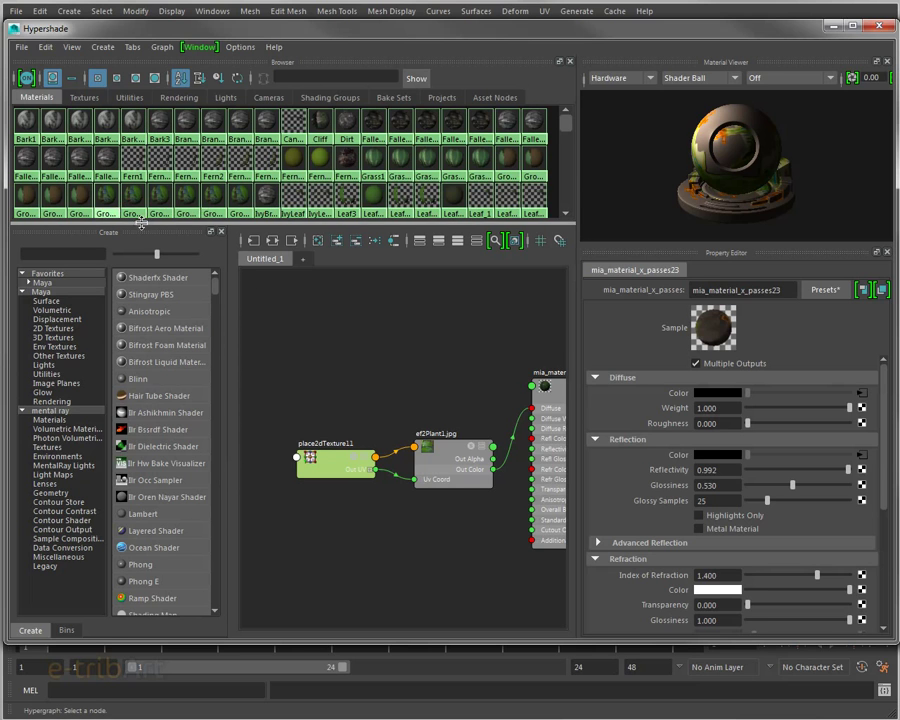
pyautogui.moveTo(144, 222); pyautogui.dragTo(144, 196)
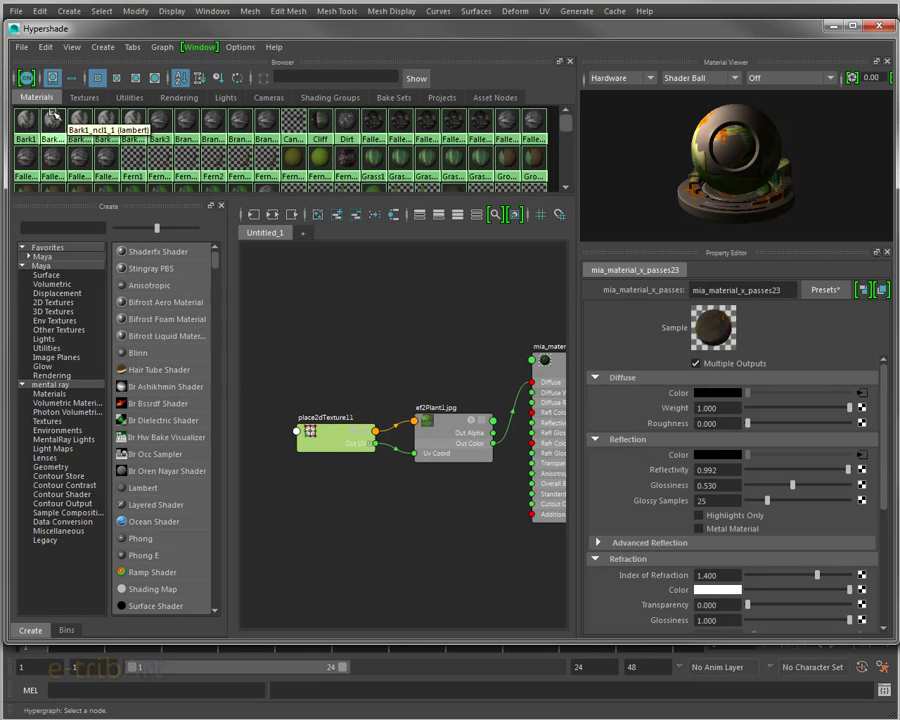
# Browse the Textures, Utilities and Materials swatches, then float the Create panel separately.
pyautogui.click(84, 97)
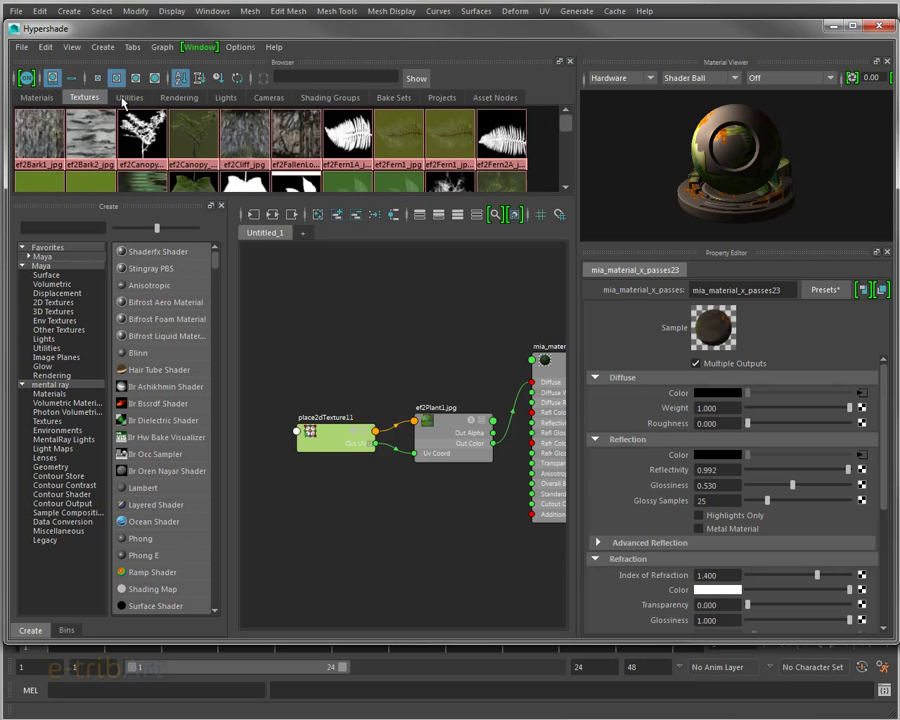
pyautogui.click(126, 98)
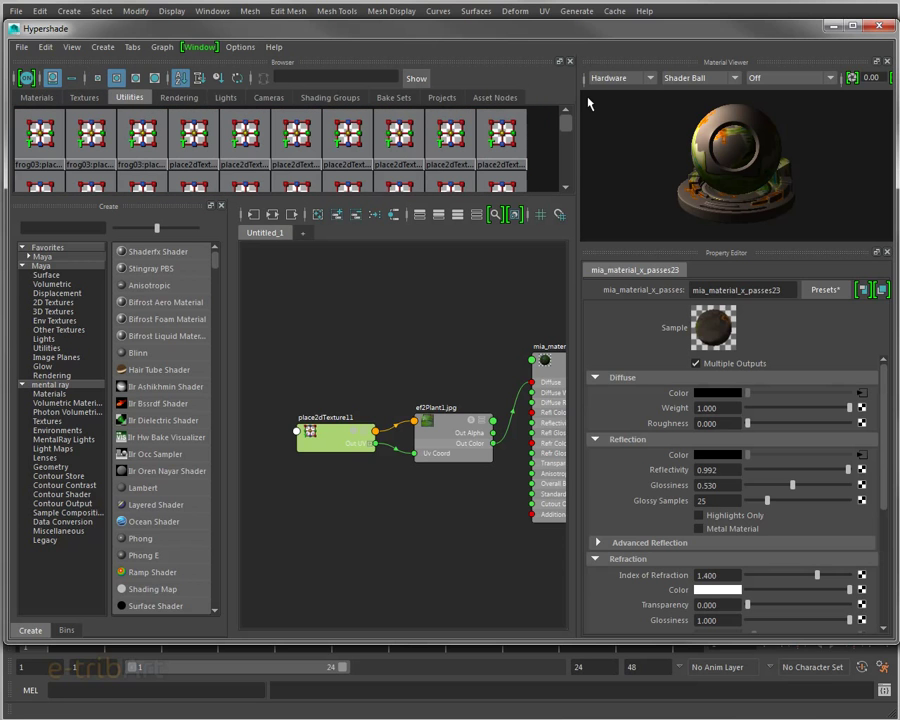
pyautogui.click(37, 97)
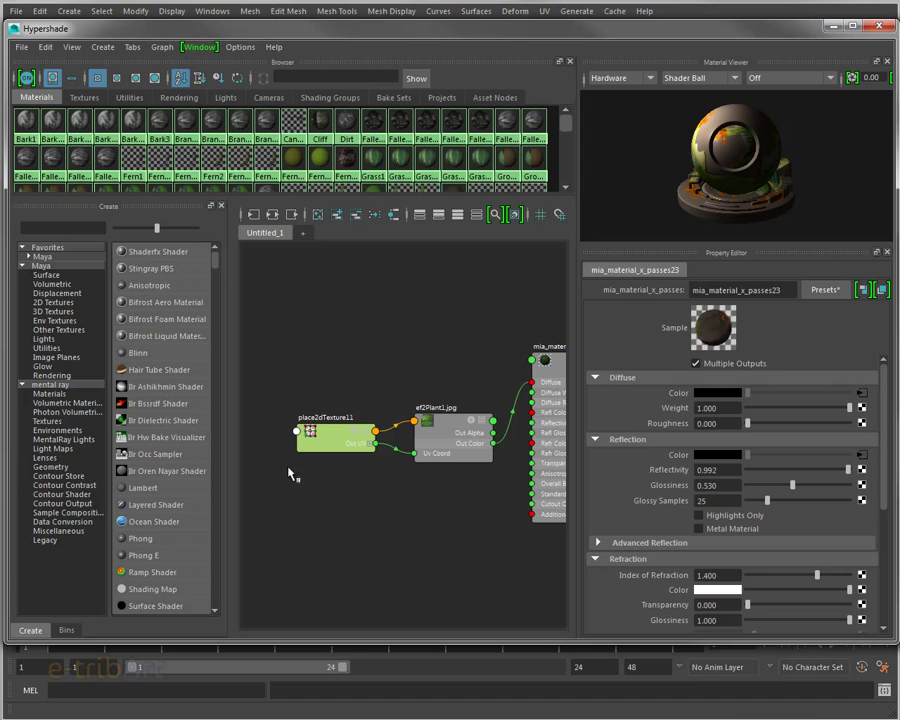
pyautogui.keyDown('alt'); pyautogui.moveTo(430, 470); pyautogui.dragTo(397, 447, button='middle'); pyautogui.keyUp('alt')
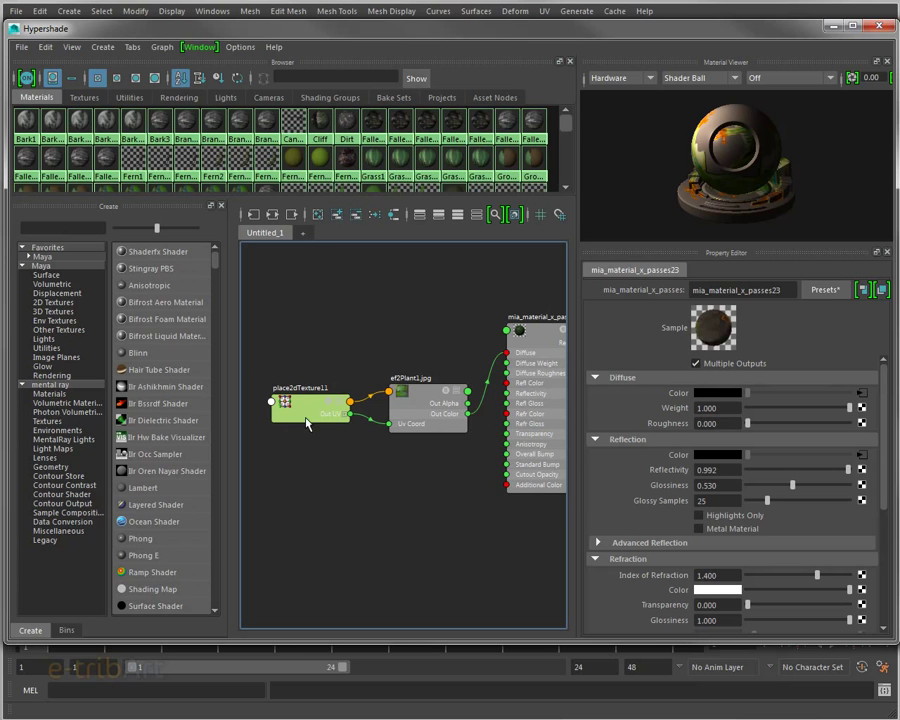
pyautogui.moveTo(165, 208)
pyautogui.mouseDown()
pyautogui.moveTo(210, 173)
pyautogui.moveTo(350, 203)
pyautogui.moveTo(378, 198)
pyautogui.mouseUp()
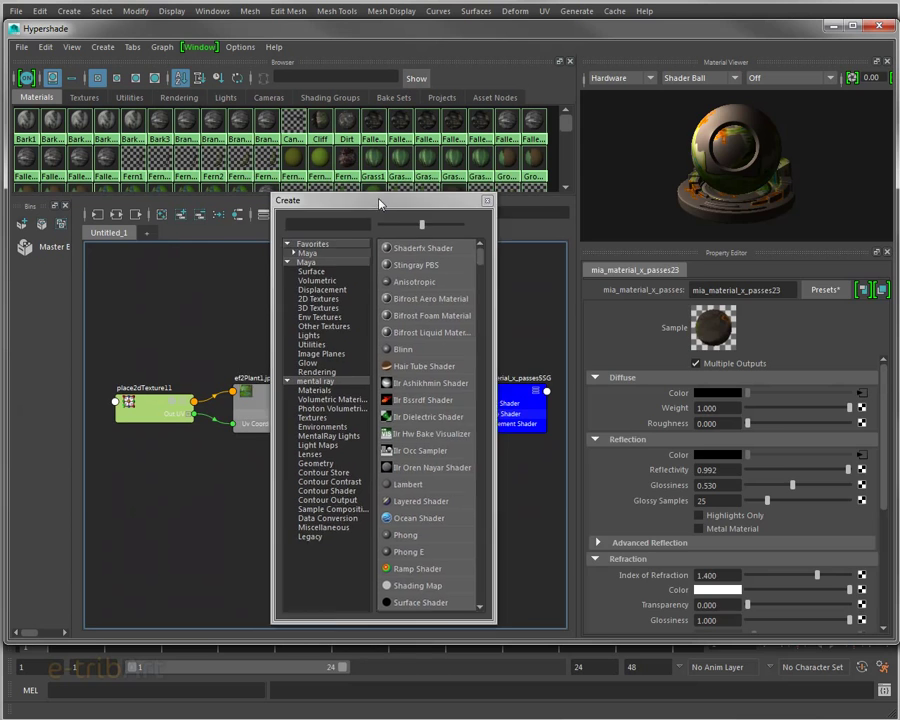
# Close the floating Create window and the Bins panel so the node graph widens.
pyautogui.click(488, 198)
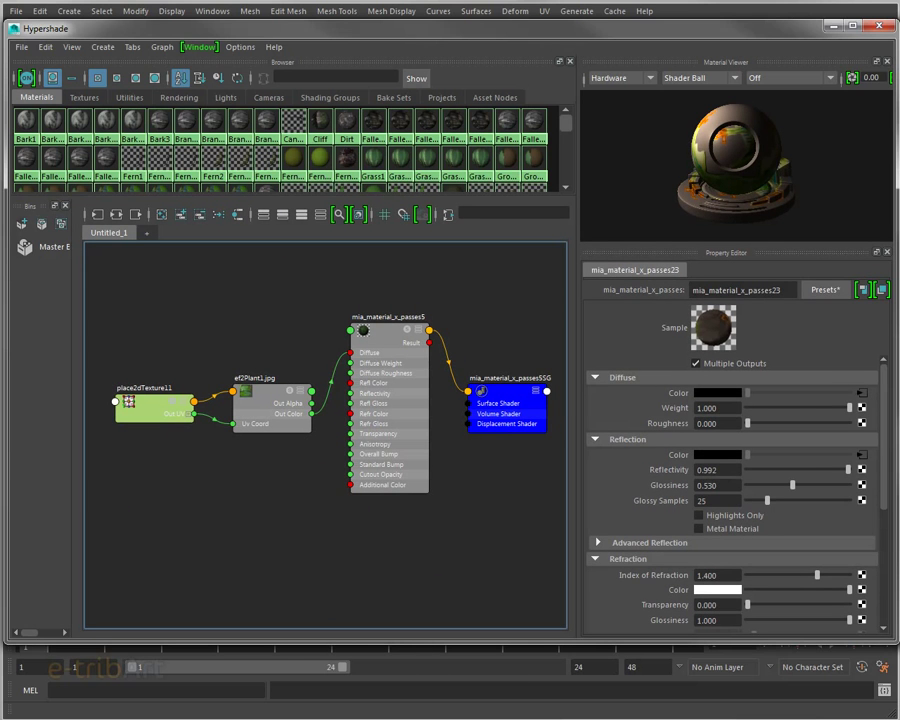
pyautogui.moveTo(800, 116); pyautogui.dragTo(892, 133)
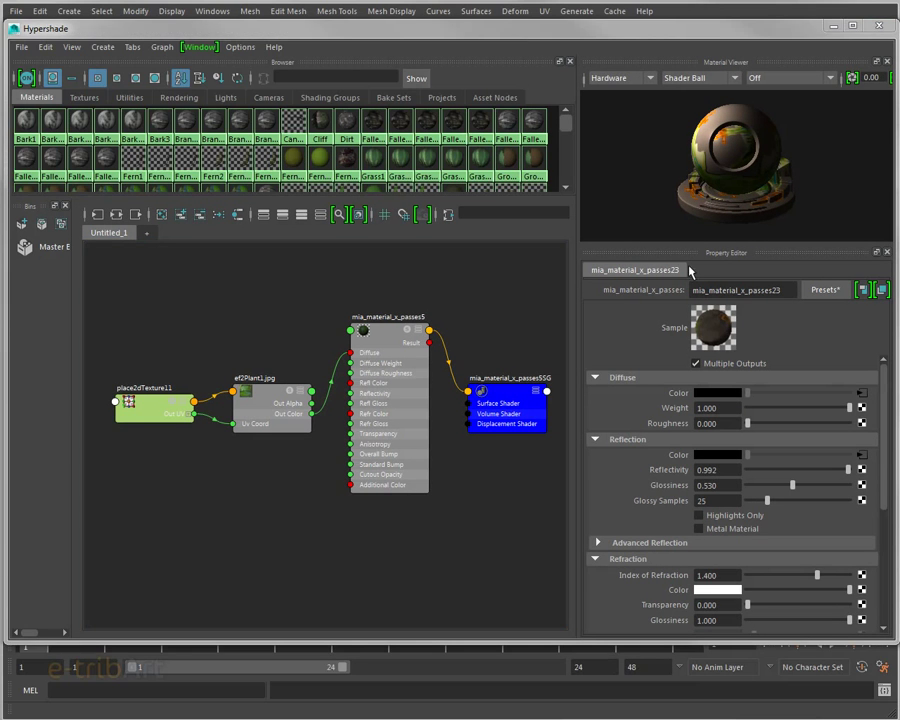
pyautogui.moveTo(30, 206); pyautogui.dragTo(20, 190)
pyautogui.click(75, 189)
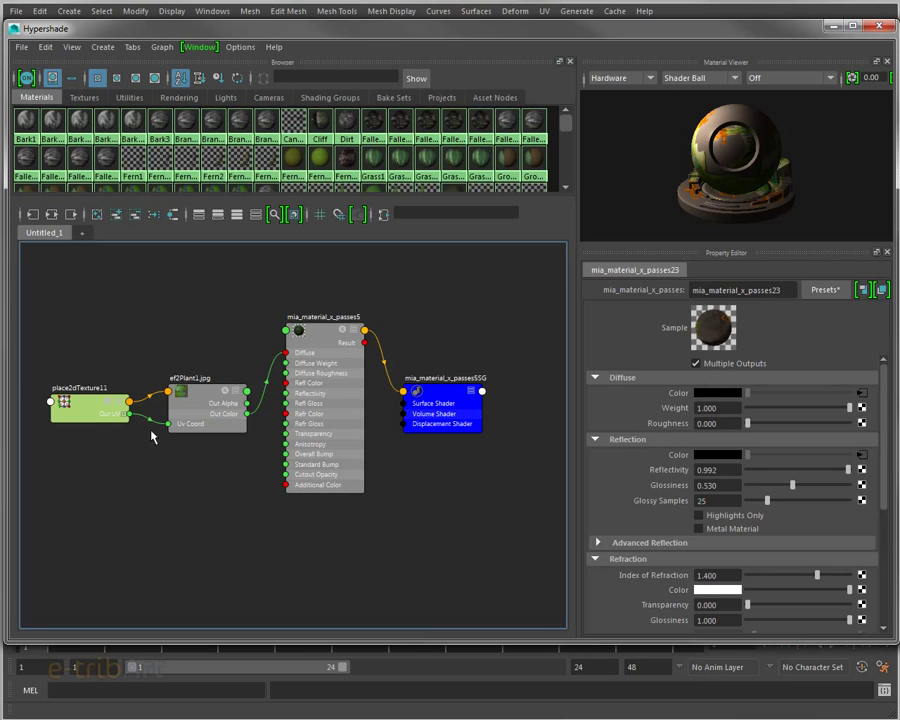
# Recentre the network and move ef2Plant1.jpg and place2dTexture11 to the left.
pyautogui.click(461, 428)
pyautogui.keyDown('alt'); pyautogui.moveTo(461, 428); pyautogui.dragTo(533, 404, button='middle'); pyautogui.keyUp('alt')
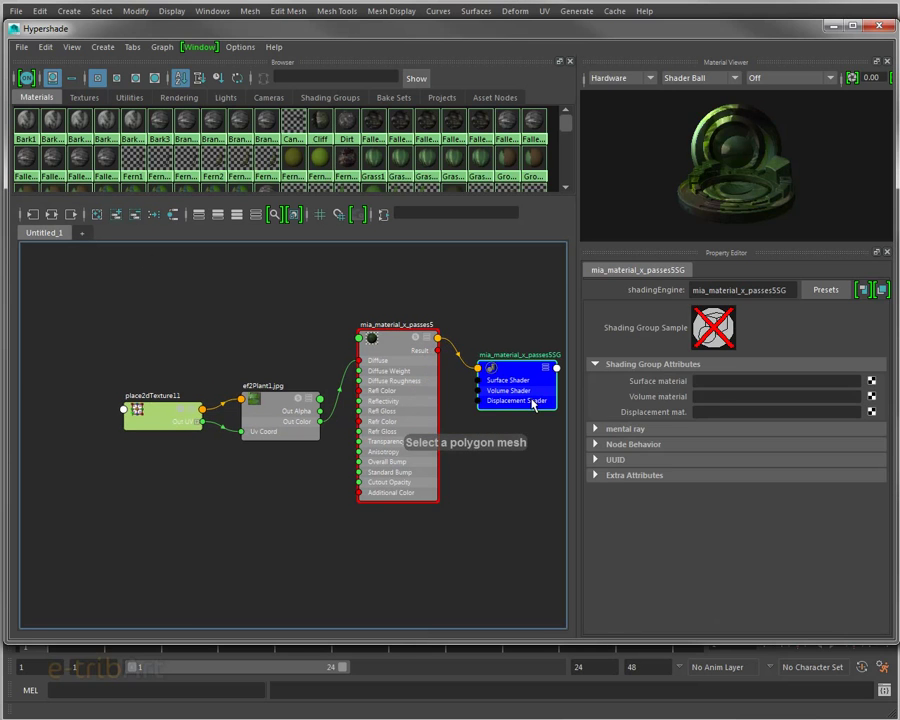
pyautogui.moveTo(410, 417)
pyautogui.mouseDown()
pyautogui.moveTo(374, 408)
pyautogui.moveTo(399, 414)
pyautogui.mouseUp()
pyautogui.moveTo(243, 410); pyautogui.dragTo(99, 422)
pyautogui.moveTo(237, 418); pyautogui.dragTo(207, 427)
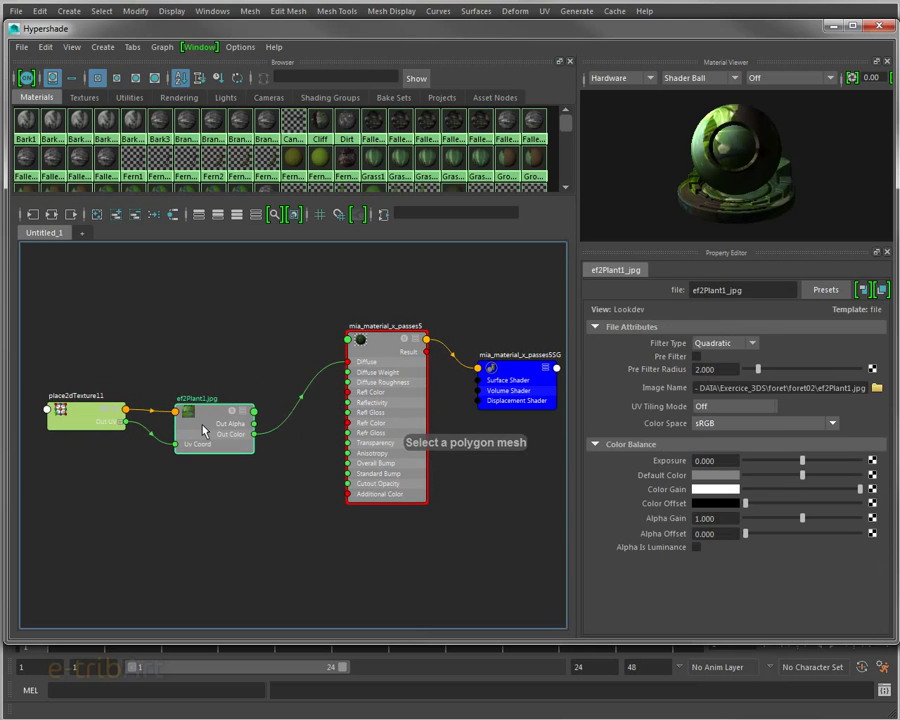
# Frame mia_material_x_passes5 and bring the shading group and place2dTexture11 into full view.
pyautogui.click(363, 408)
pyautogui.scroll(5, 336, 420)
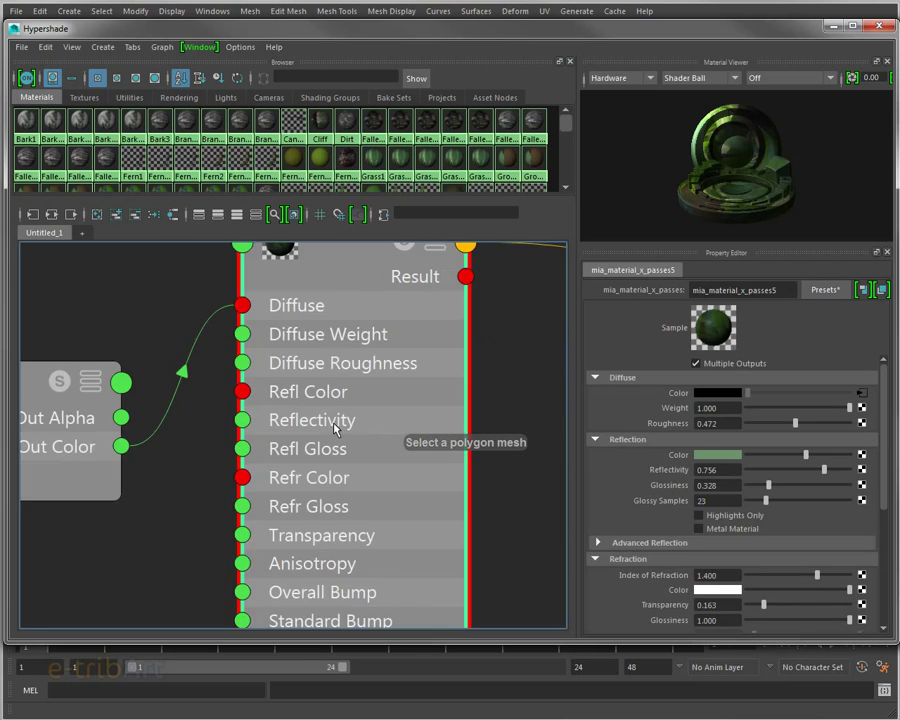
pyautogui.scroll(-2, 335, 428)
pyautogui.keyDown('alt'); pyautogui.moveTo(335, 425); pyautogui.dragTo(355, 415, button='middle'); pyautogui.keyUp('alt')
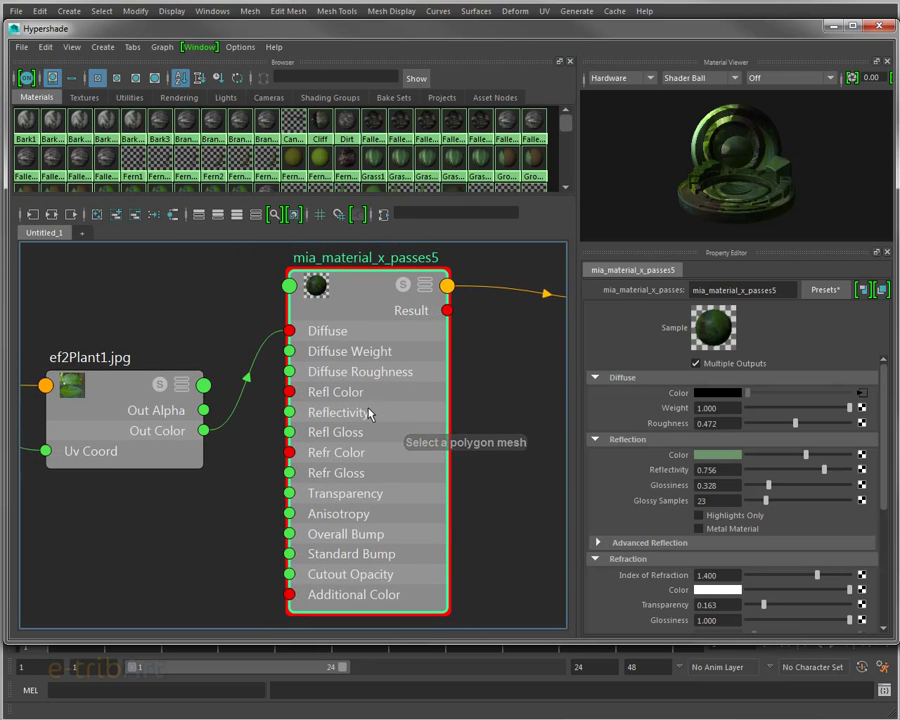
pyautogui.scroll(-2, 482, 394)
pyautogui.scroll(-1, 406, 396)
pyautogui.scroll(-1, 535, 375)
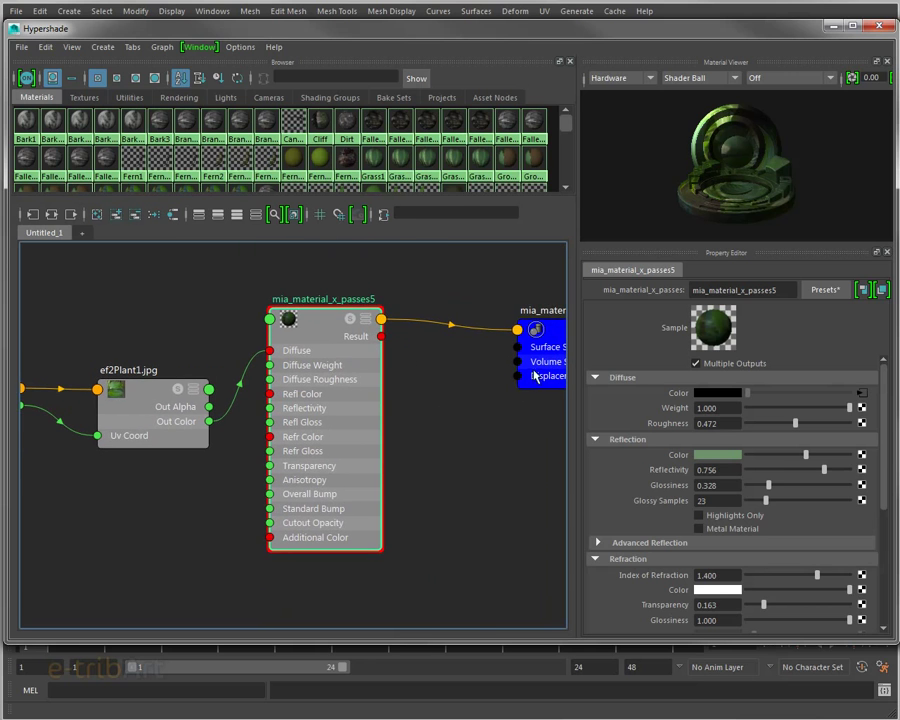
pyautogui.moveTo(553, 345); pyautogui.dragTo(467, 345)
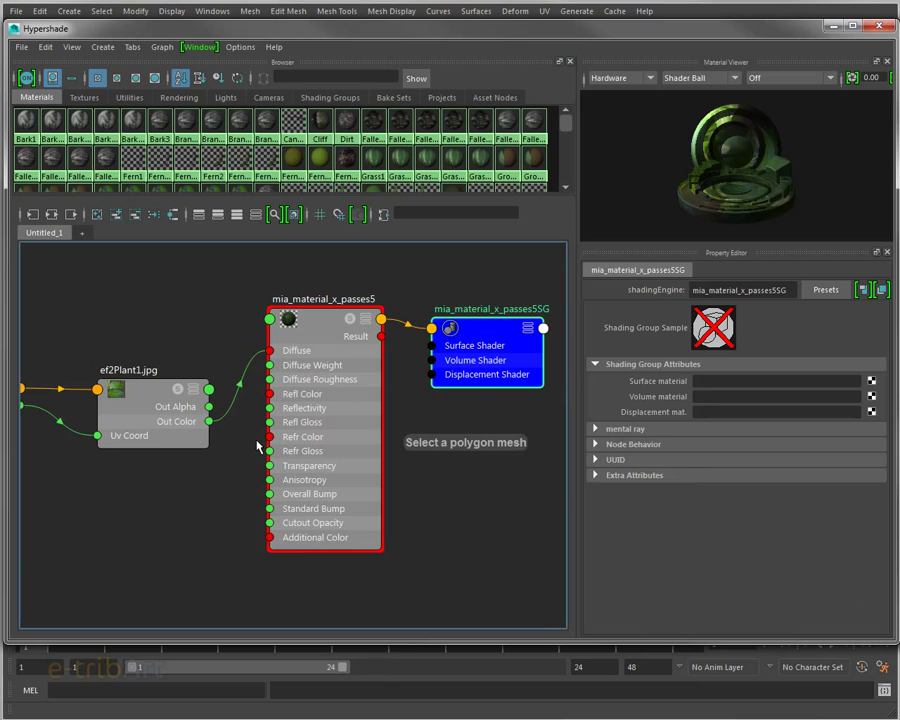
pyautogui.keyDown('alt'); pyautogui.moveTo(195, 482); pyautogui.dragTo(314, 480, button='middle'); pyautogui.keyUp('alt')
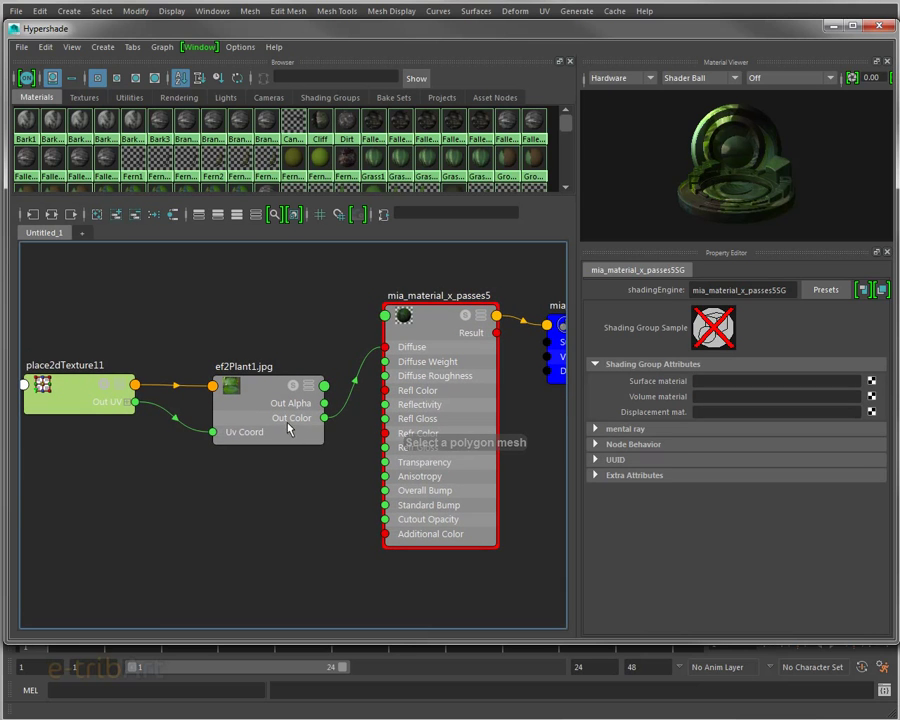
pyautogui.moveTo(291, 427); pyautogui.dragTo(286, 413)
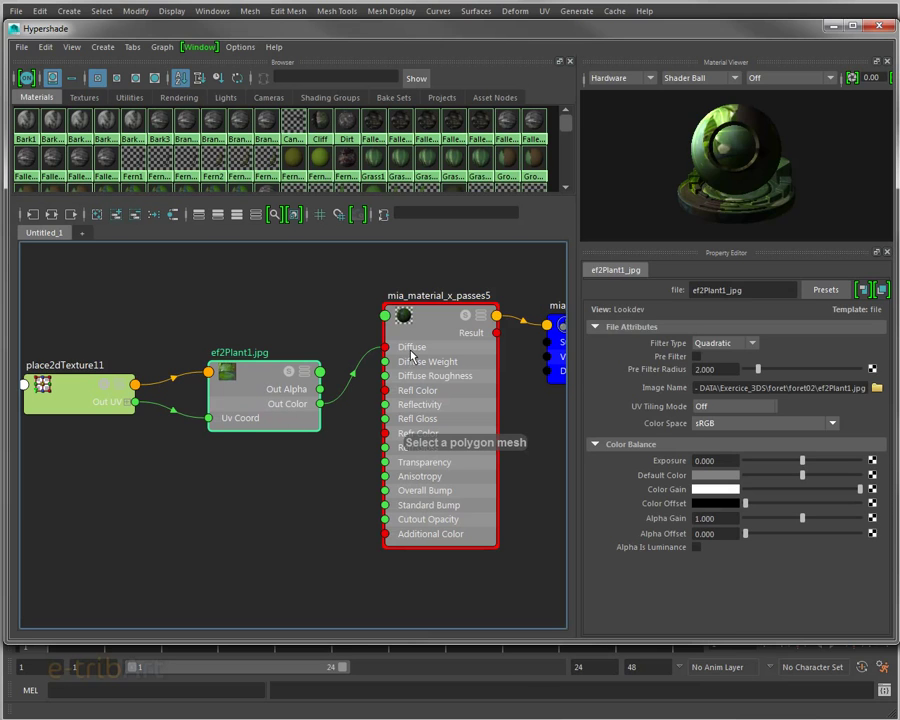
# Connect ef2Plant1.jpg's Out Color to mia_material_x_passes5's Refl Color and collapse the node.
pyautogui.click(392, 368)
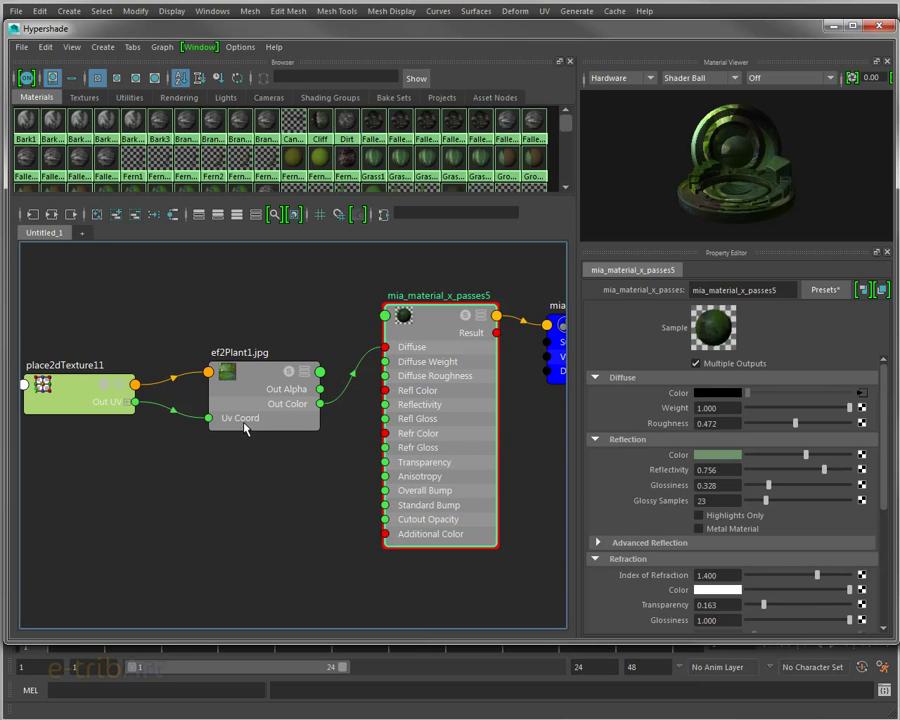
pyautogui.click(231, 398)
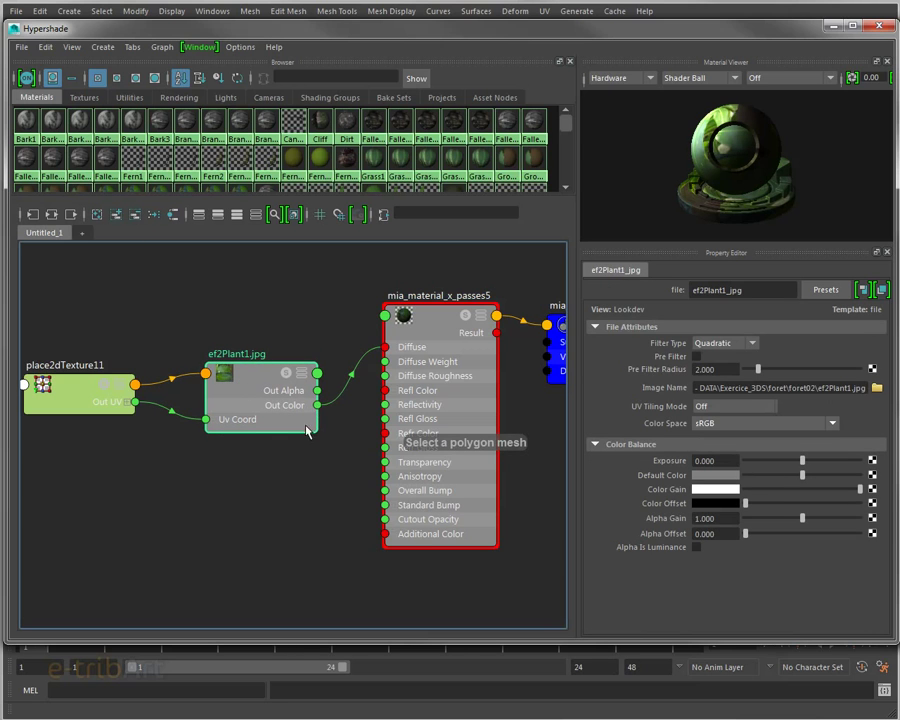
pyautogui.moveTo(317, 405); pyautogui.dragTo(391, 404)
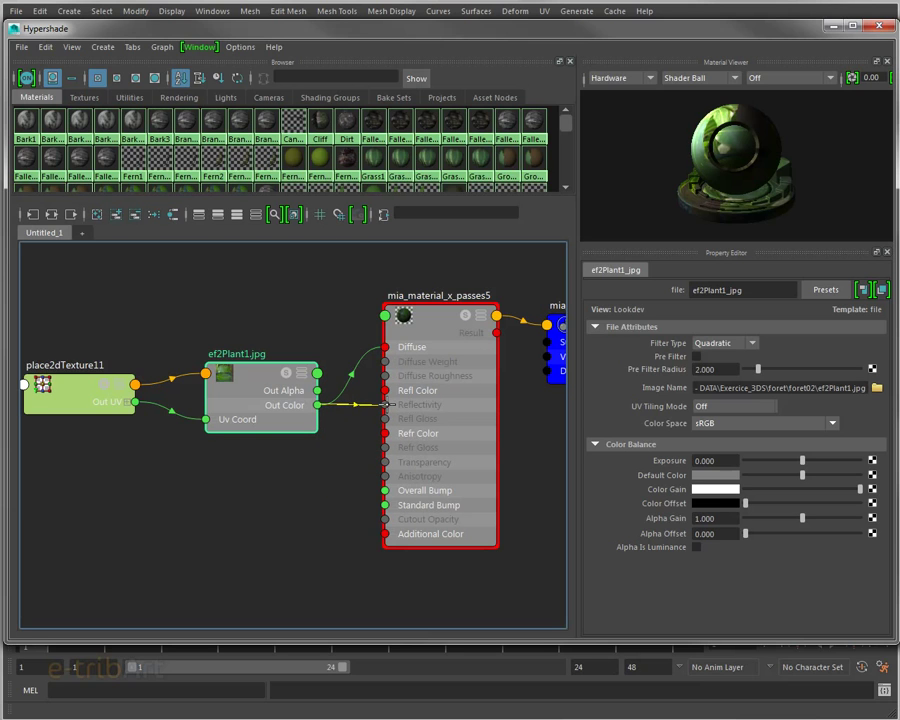
pyautogui.moveTo(388, 404); pyautogui.dragTo(389, 391)
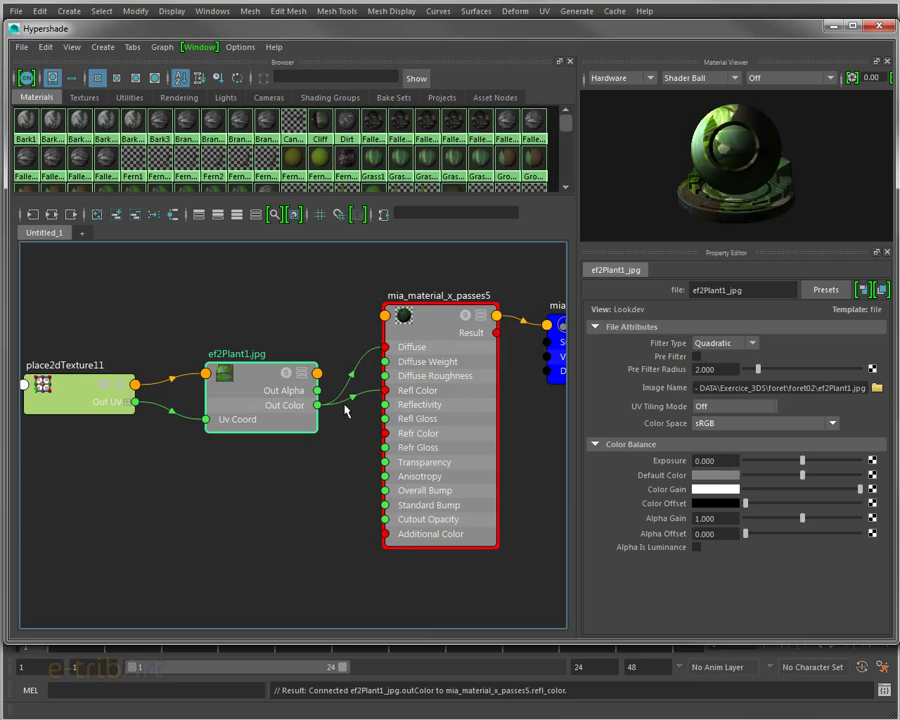
pyautogui.click(481, 316)
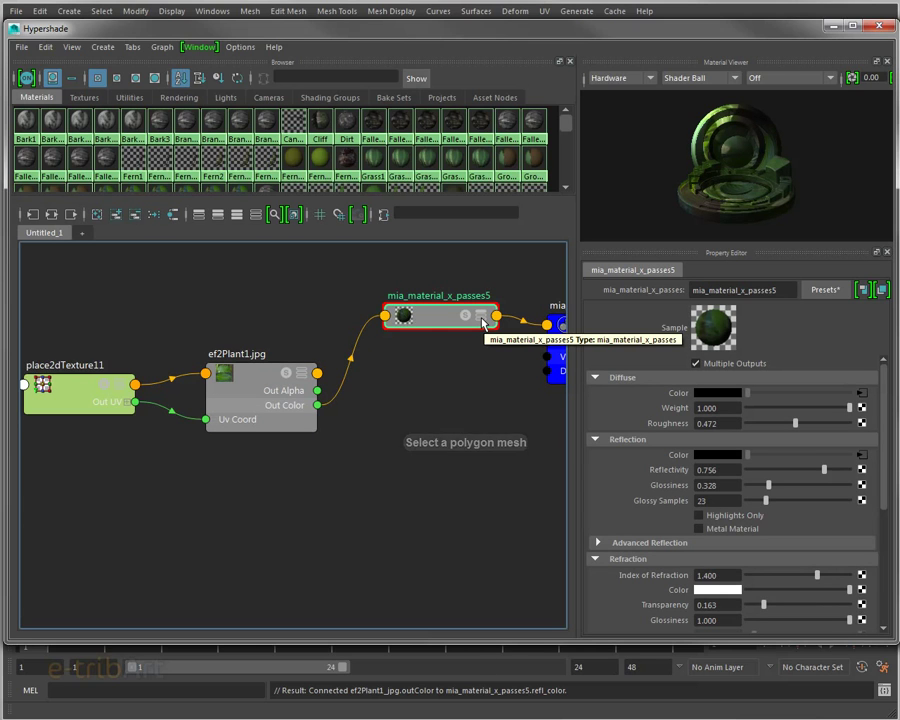
# Expand mia_material_x_passes5 to list all its attributes and move the tall node upward.
pyautogui.click(481, 317)
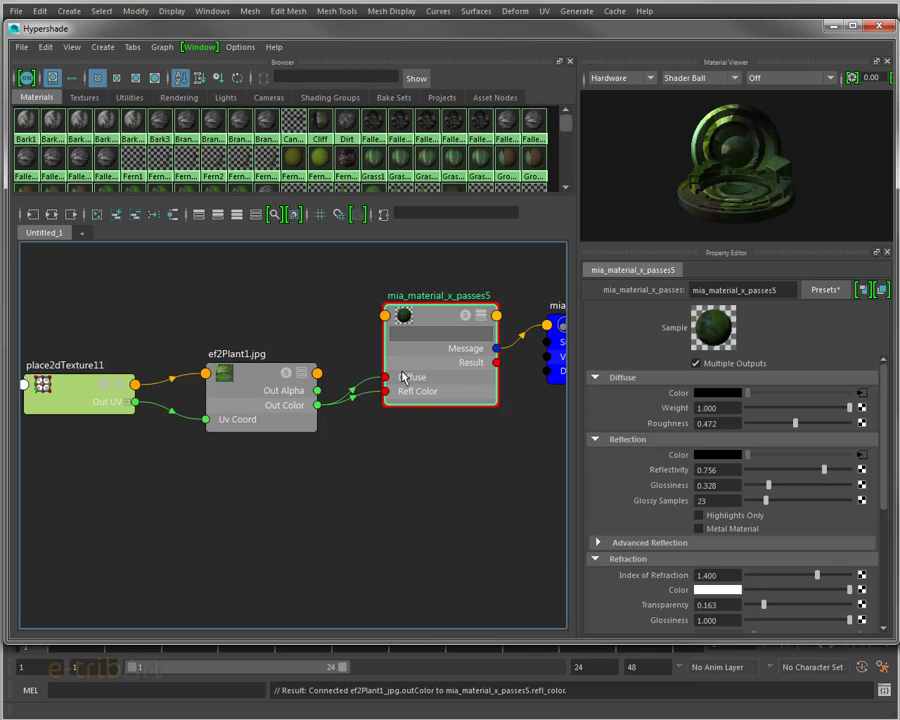
pyautogui.click(482, 324)
pyautogui.moveTo(462, 310)
pyautogui.mouseDown()
pyautogui.moveTo(445, 215)
pyautogui.moveTo(447, 250)
pyautogui.mouseUp()
pyautogui.scroll(-3, 456, 428)
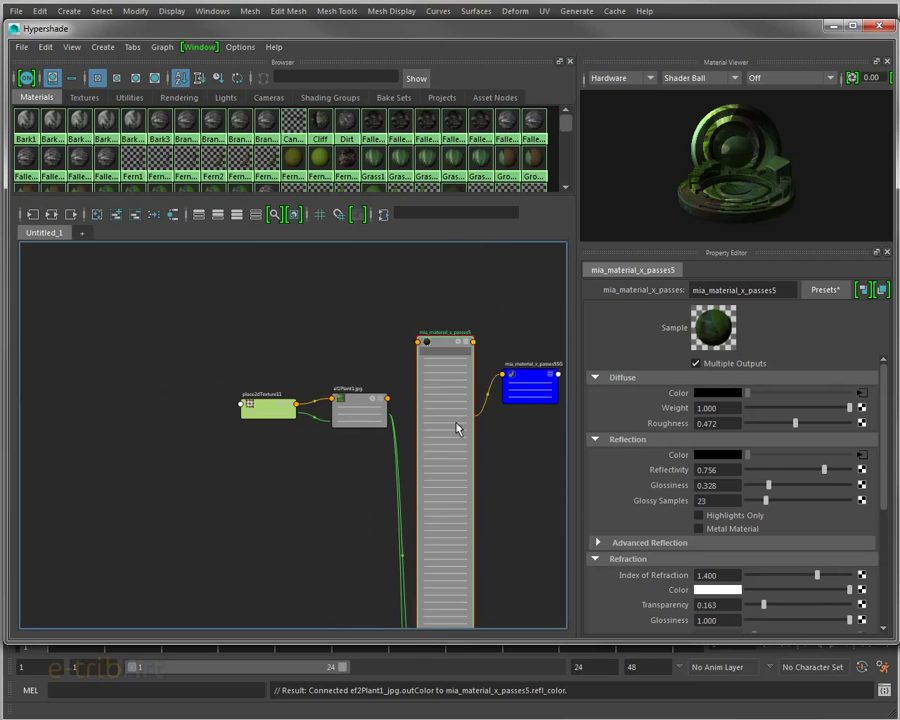
pyautogui.scroll(-2, 456, 428)
pyautogui.moveTo(458, 360)
pyautogui.mouseDown()
pyautogui.moveTo(453, 198)
pyautogui.moveTo(472, 253)
pyautogui.mouseUp()
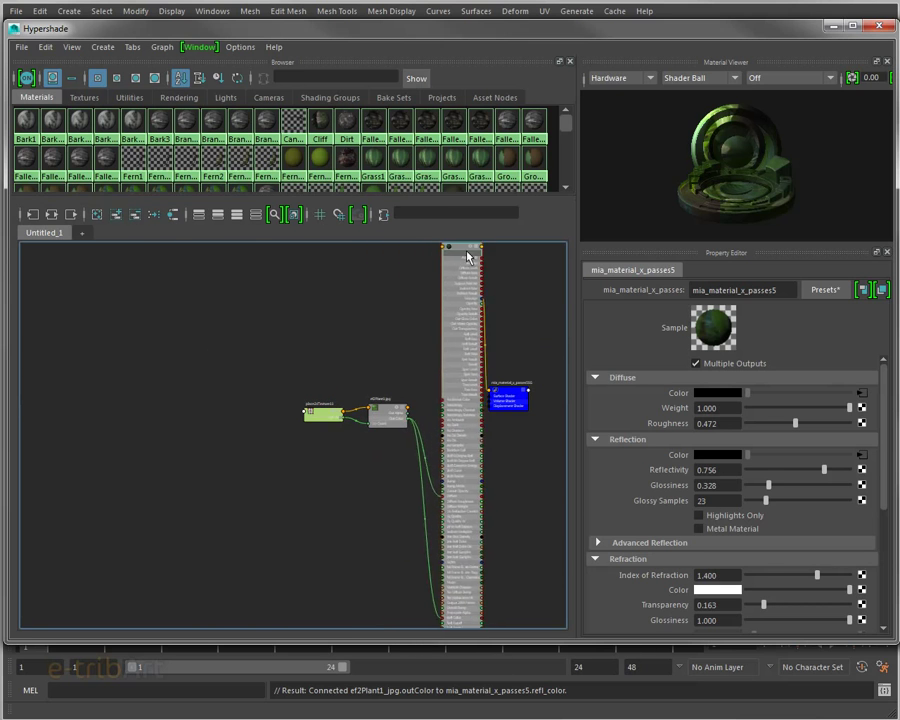
pyautogui.keyDown('alt'); pyautogui.moveTo(476, 547); pyautogui.dragTo(472, 362, button='middle'); pyautogui.keyUp('alt')
pyautogui.scroll(5, 476, 600)
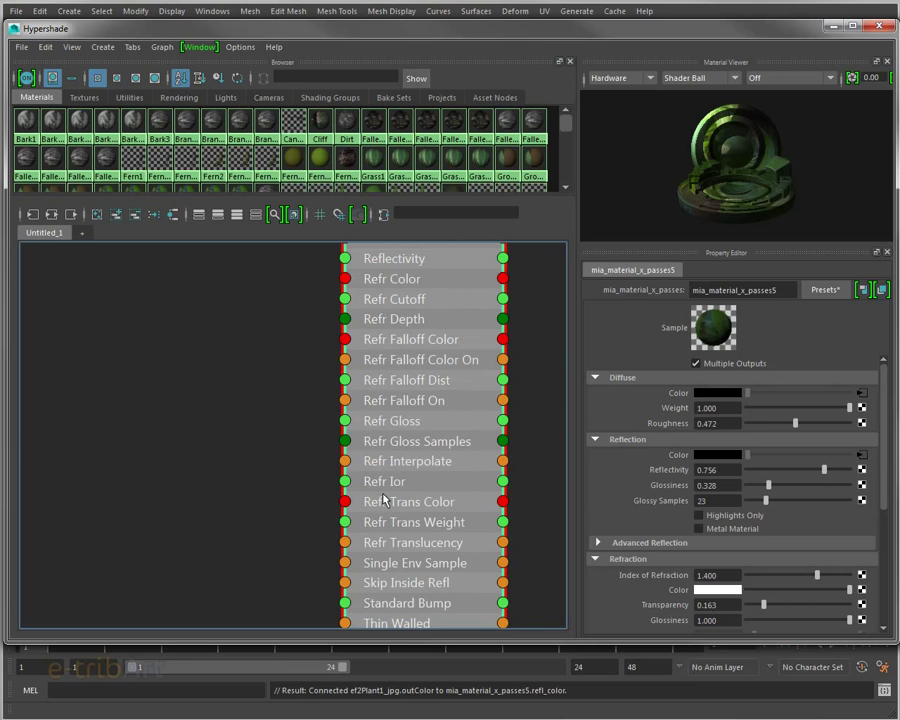
# Pan along the material node from Ao Distance and Fg Quality up to its header.
pyautogui.moveTo(383, 500)
pyautogui.keyDown('alt'); pyautogui.mouseDown(button='middle')
pyautogui.moveTo(400, 475)
pyautogui.moveTo(402, 620)
pyautogui.mouseUp(button='middle'); pyautogui.keyUp('alt')
pyautogui.keyDown('alt'); pyautogui.moveTo(400, 432); pyautogui.dragTo(404, 610, button='middle'); pyautogui.keyUp('alt')
pyautogui.keyDown('alt'); pyautogui.moveTo(404, 400); pyautogui.dragTo(407, 573, button='middle'); pyautogui.keyUp('alt')
pyautogui.keyDown('alt'); pyautogui.moveTo(406, 378); pyautogui.dragTo(408, 550, button='middle'); pyautogui.keyUp('alt')
pyautogui.keyDown('alt'); pyautogui.moveTo(410, 368); pyautogui.dragTo(412, 558, button='middle'); pyautogui.keyUp('alt')
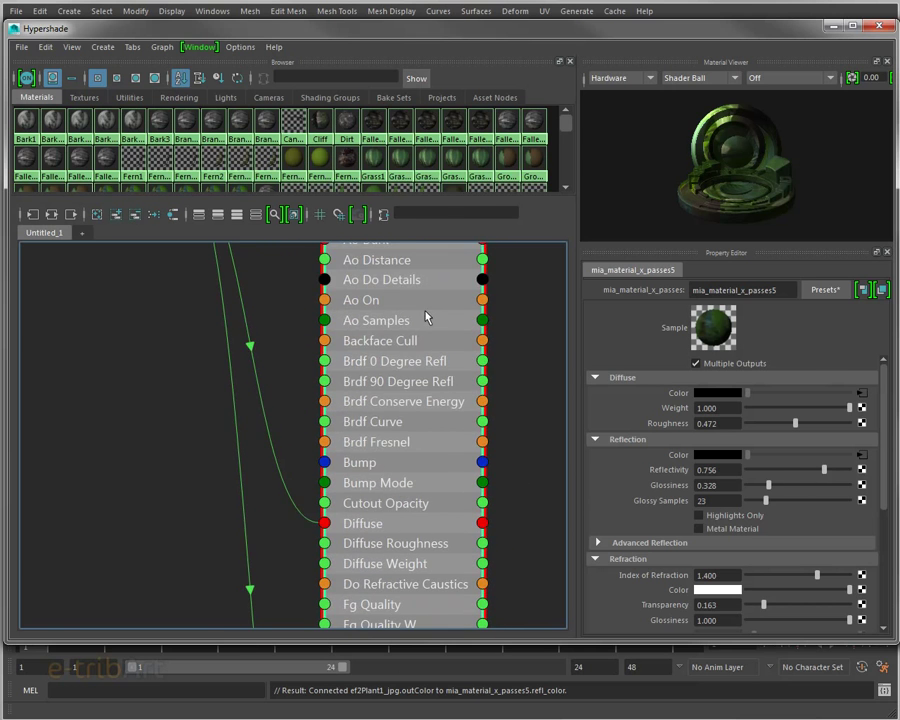
pyautogui.keyDown('alt'); pyautogui.moveTo(425, 316); pyautogui.dragTo(422, 530, button='middle'); pyautogui.keyUp('alt')
pyautogui.keyDown('alt'); pyautogui.moveTo(420, 350); pyautogui.dragTo(430, 588, button='middle'); pyautogui.keyUp('alt')
pyautogui.keyDown('alt'); pyautogui.moveTo(455, 348); pyautogui.dragTo(455, 533, button='middle'); pyautogui.keyUp('alt')
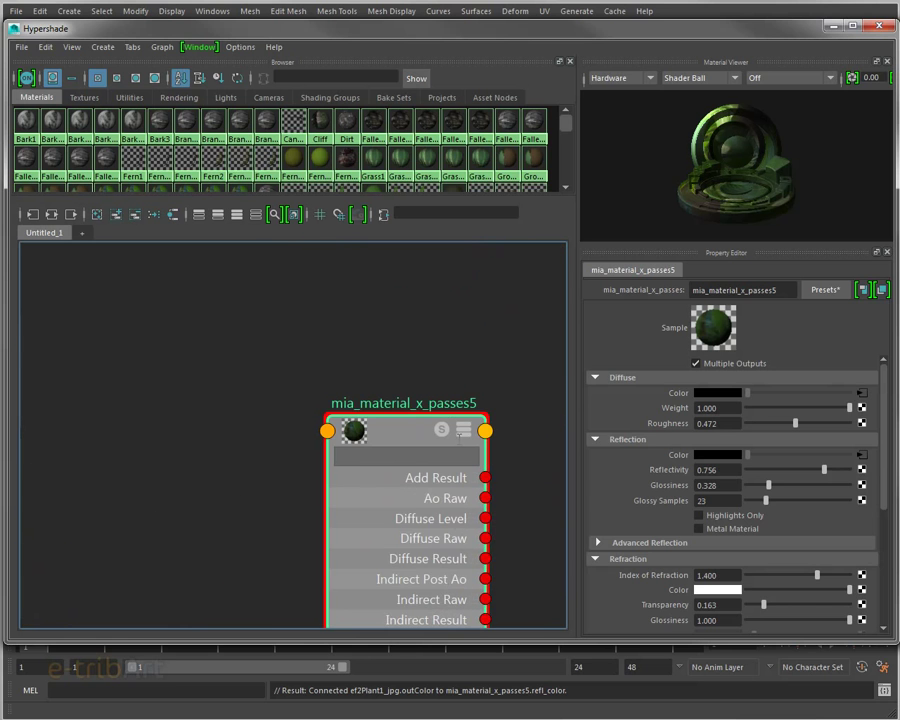
# Return the material node to its standard attribute list and recentre the network.
pyautogui.click(465, 432)
pyautogui.scroll(-2, 418, 488)
pyautogui.scroll(-2, 420, 532)
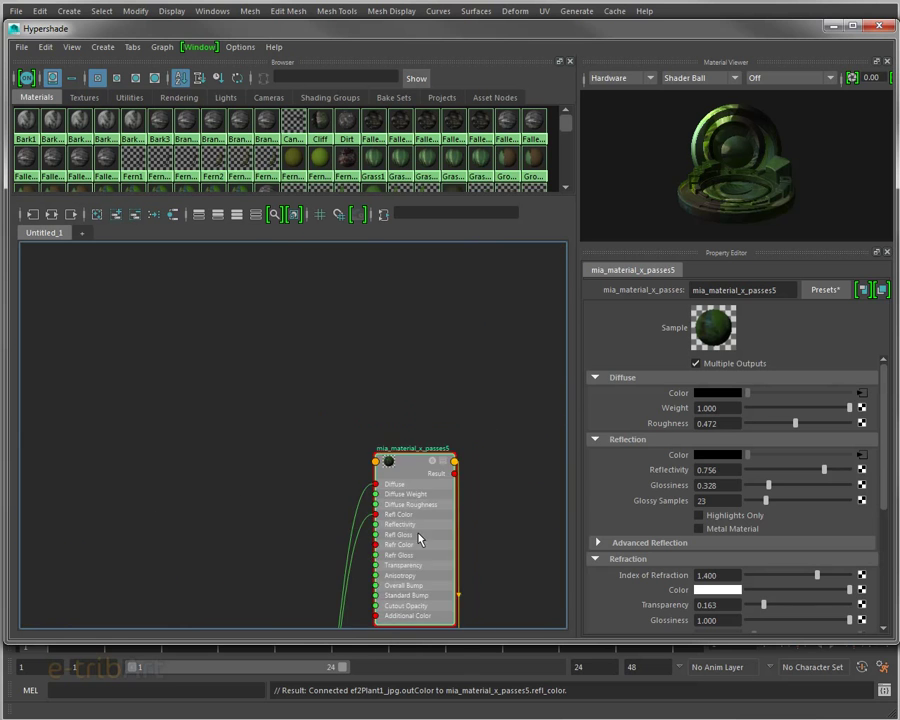
pyautogui.keyDown('alt'); pyautogui.moveTo(420, 532); pyautogui.dragTo(400, 388, button='middle'); pyautogui.keyUp('alt')
pyautogui.moveTo(396, 324); pyautogui.dragTo(375, 528)
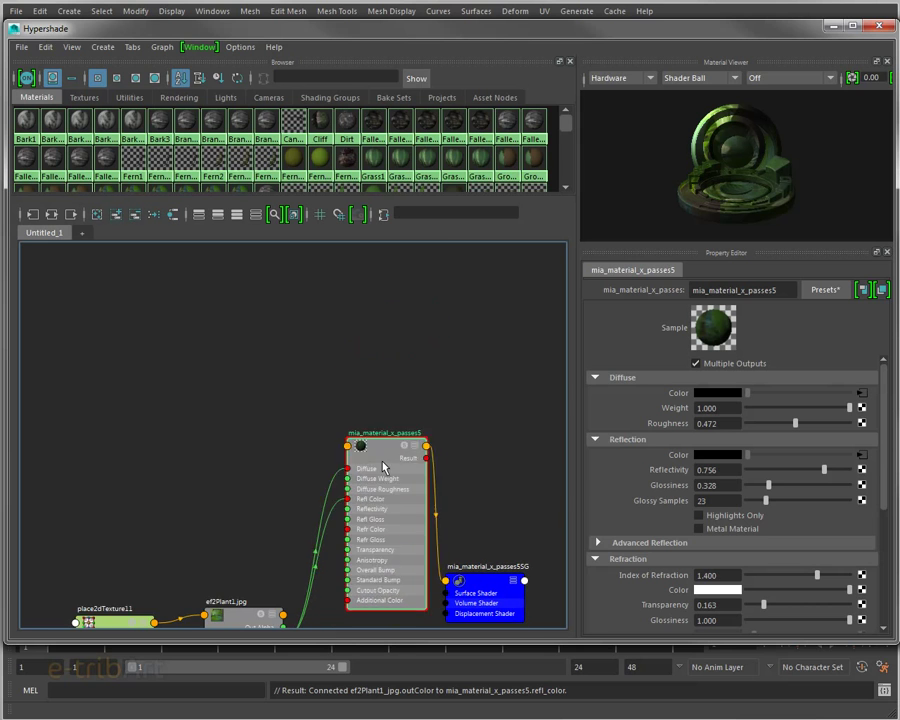
pyautogui.moveTo(375, 528)
pyautogui.keyDown('alt'); pyautogui.mouseDown(button='middle')
pyautogui.moveTo(378, 345)
pyautogui.moveTo(382, 420)
pyautogui.moveTo(389, 343)
pyautogui.mouseUp(button='middle'); pyautogui.keyUp('alt')
pyautogui.scroll(3, 383, 425)
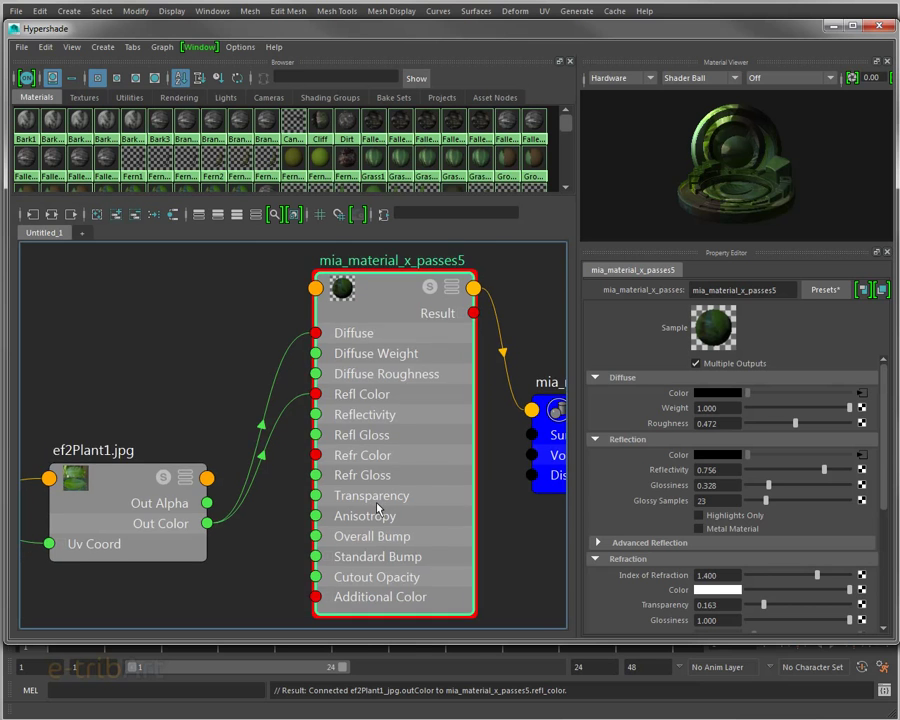
# Reframe the network, select mia_material_x_passes5, and add an empty Untitled_2 graph tab.
pyautogui.scroll(-3, 378, 518)
pyautogui.scroll(-2, 210, 540)
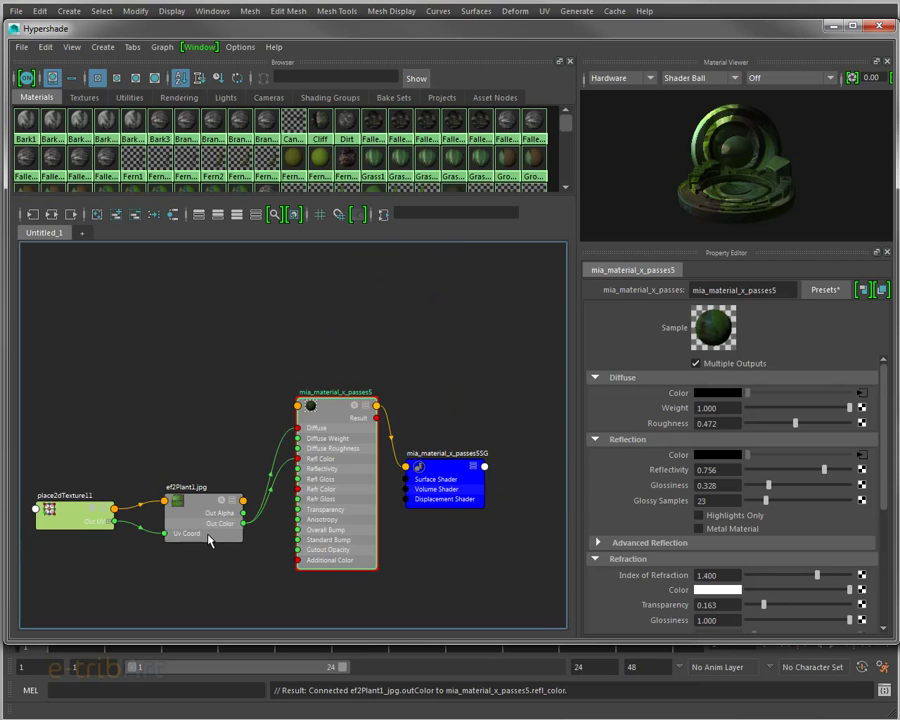
pyautogui.keyDown('alt'); pyautogui.moveTo(218, 530); pyautogui.dragTo(260, 452, button='middle'); pyautogui.keyUp('alt')
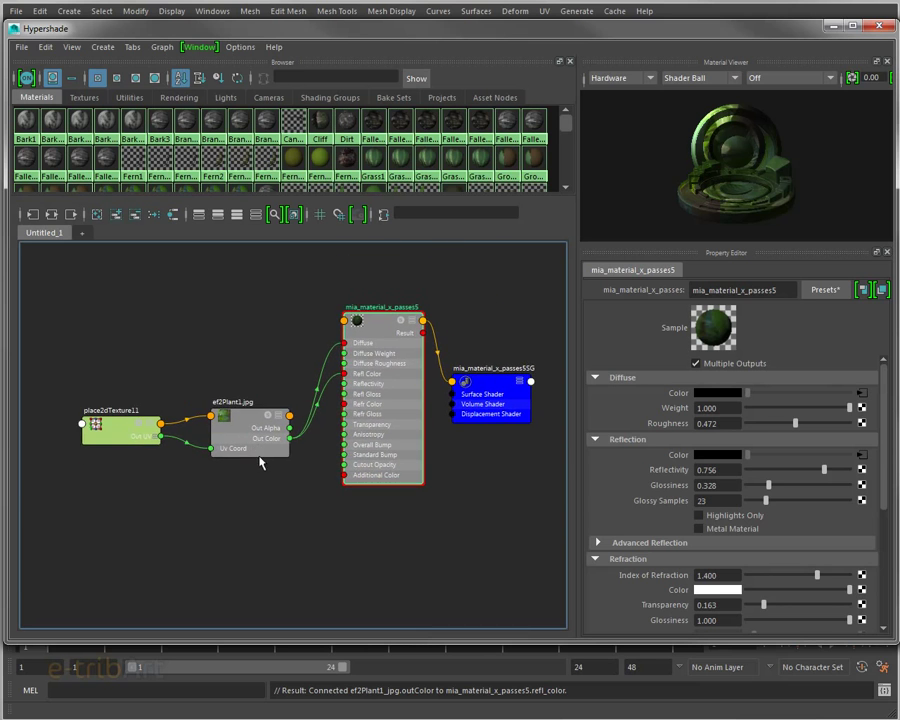
pyautogui.scroll(2, 332, 487)
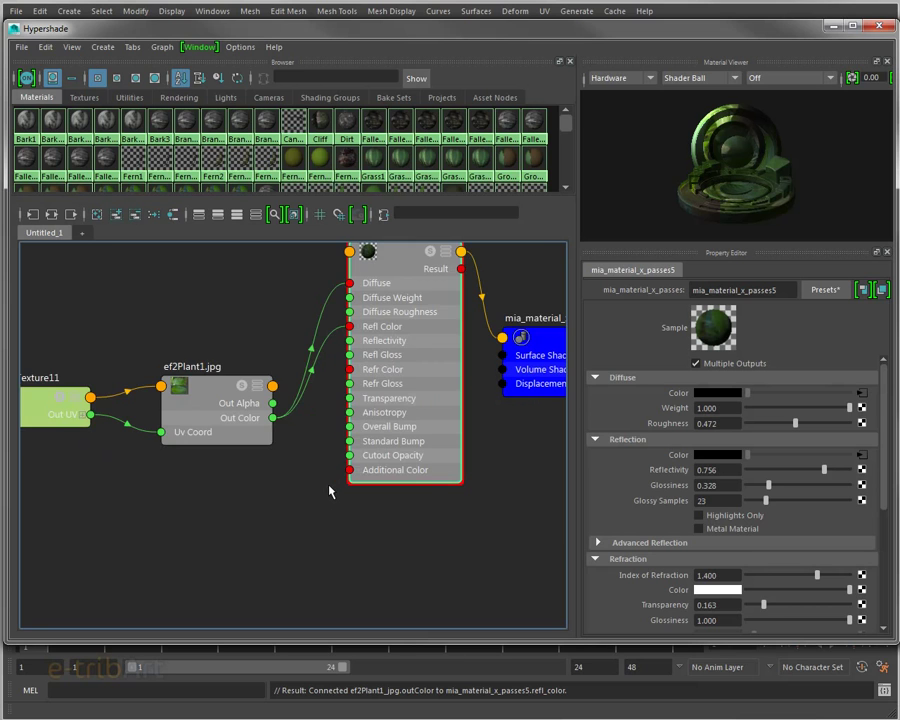
pyautogui.scroll(-2, 328, 489)
pyautogui.keyDown('alt'); pyautogui.moveTo(328, 490); pyautogui.dragTo(306, 528, button='middle'); pyautogui.keyUp('alt')
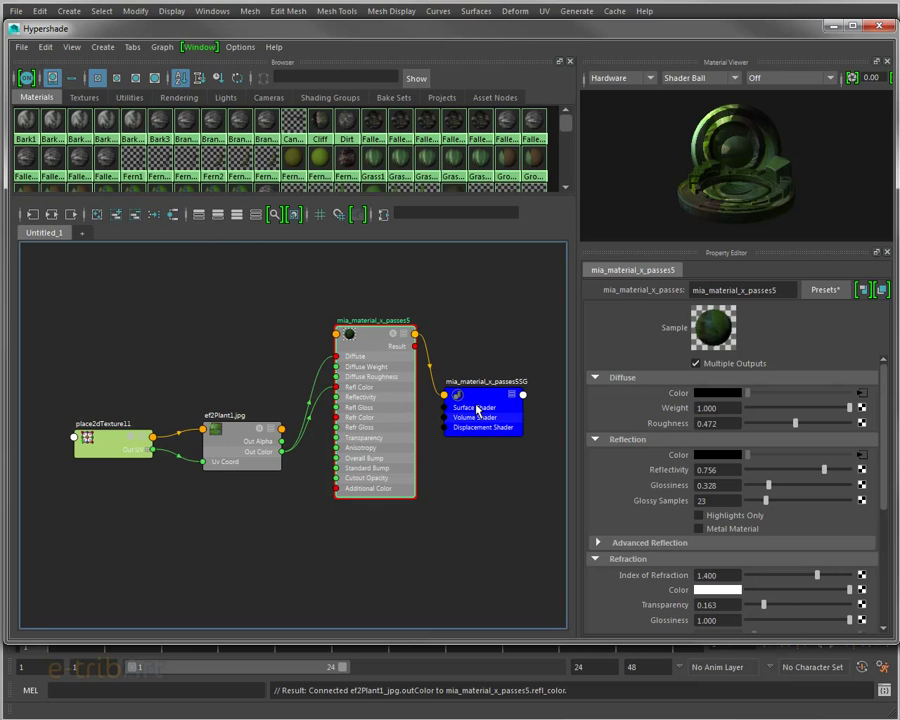
pyautogui.moveTo(478, 410); pyautogui.dragTo(497, 387)
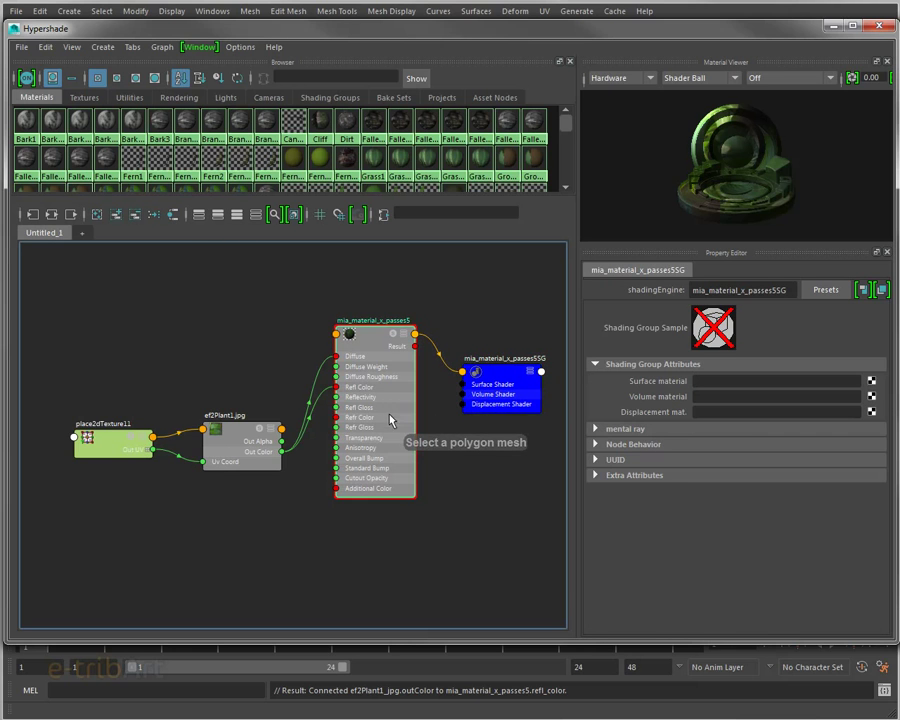
pyautogui.click(390, 420)
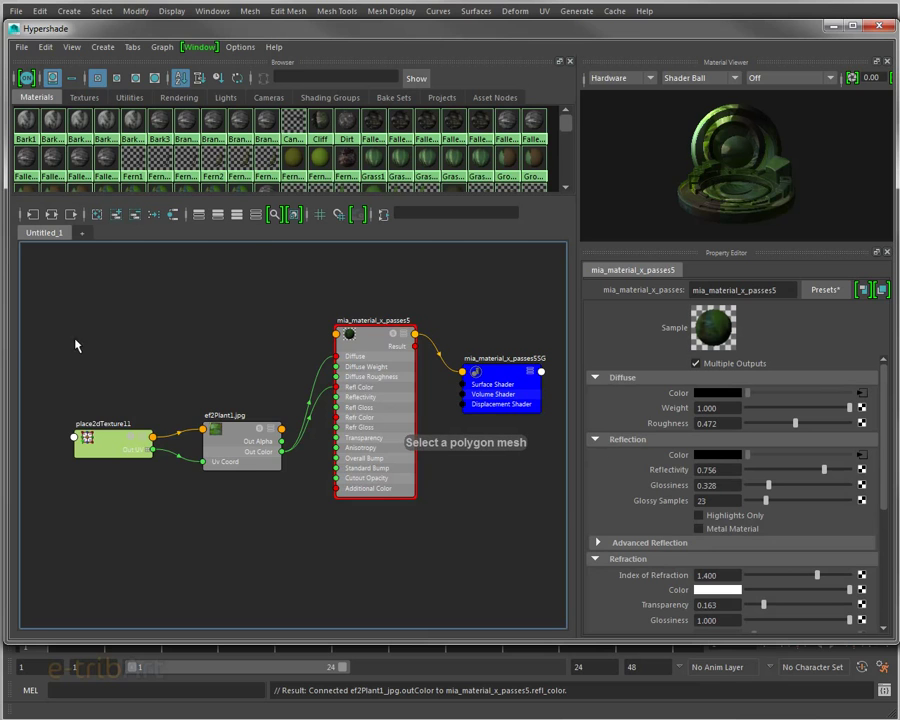
pyautogui.click(83, 233)
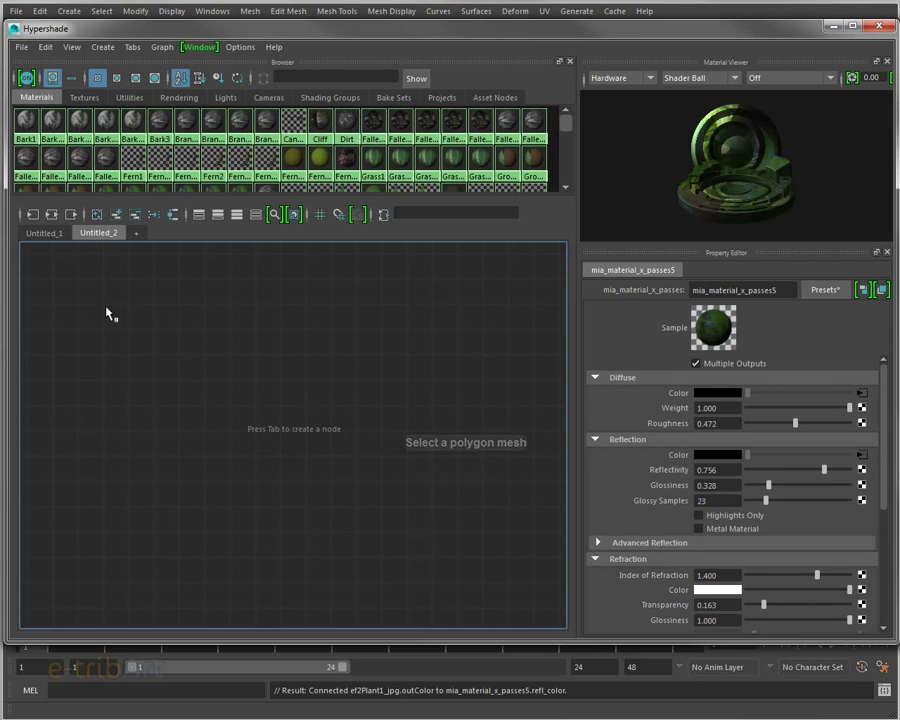
# Switch between Untitled_1 and Untitled_2, then float the Create panel over the empty graph.
pyautogui.click(43, 236)
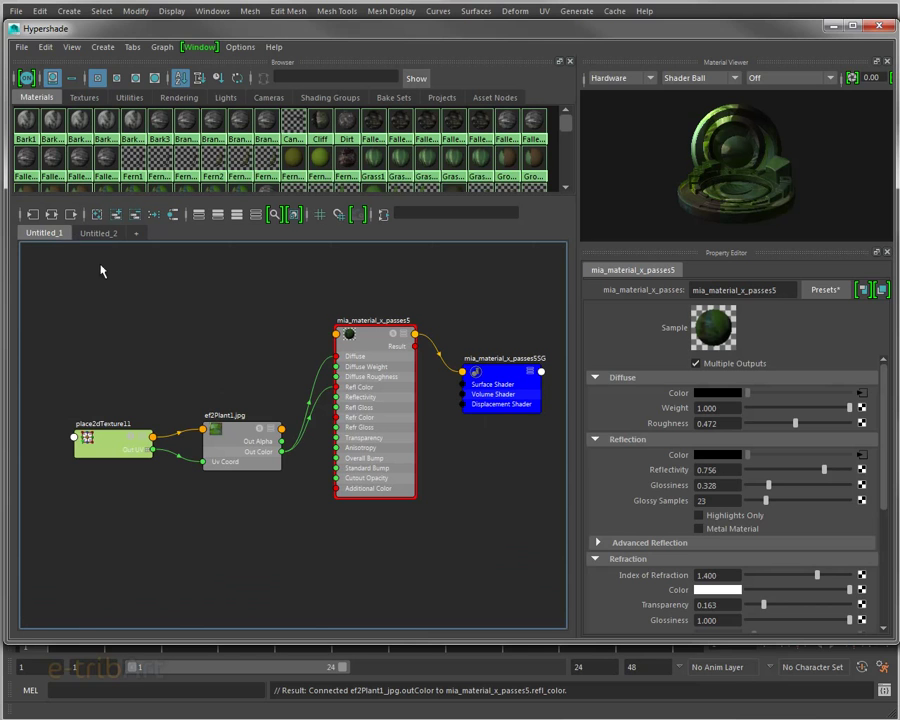
pyautogui.click(100, 233)
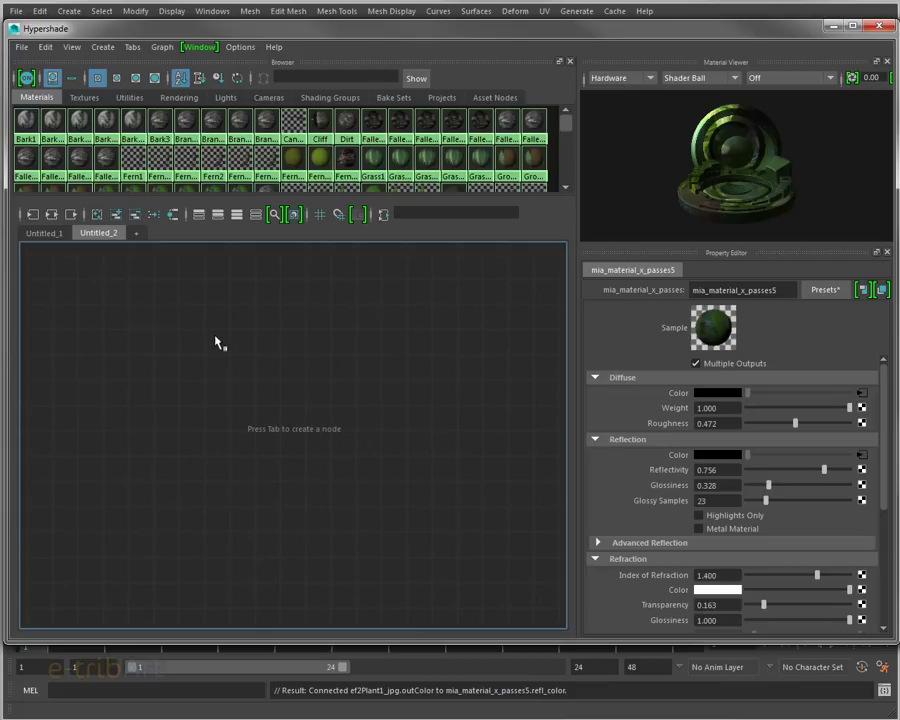
pyautogui.moveTo(529, 155)
pyautogui.mouseDown()
pyautogui.moveTo(495, 158)
pyautogui.moveTo(748, 296)
pyautogui.moveTo(562, 270)
pyautogui.moveTo(444, 326)
pyautogui.moveTo(668, 288)
pyautogui.moveTo(459, 294)
pyautogui.mouseUp()
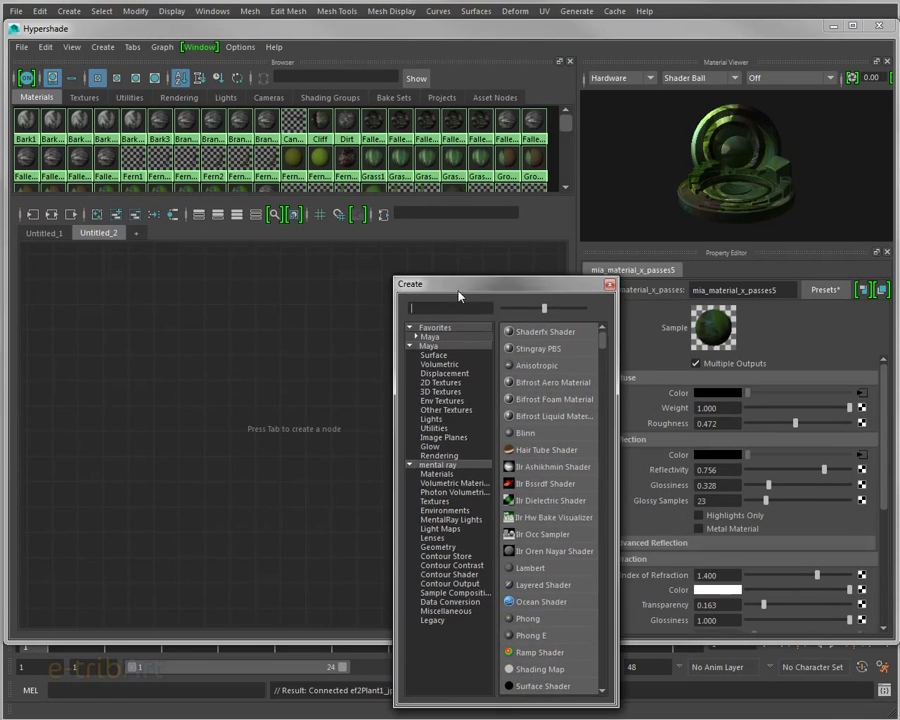
# Create a blinn from Maya Surface shaders, then a second blinn via the Tab field.
pyautogui.click(450, 355)
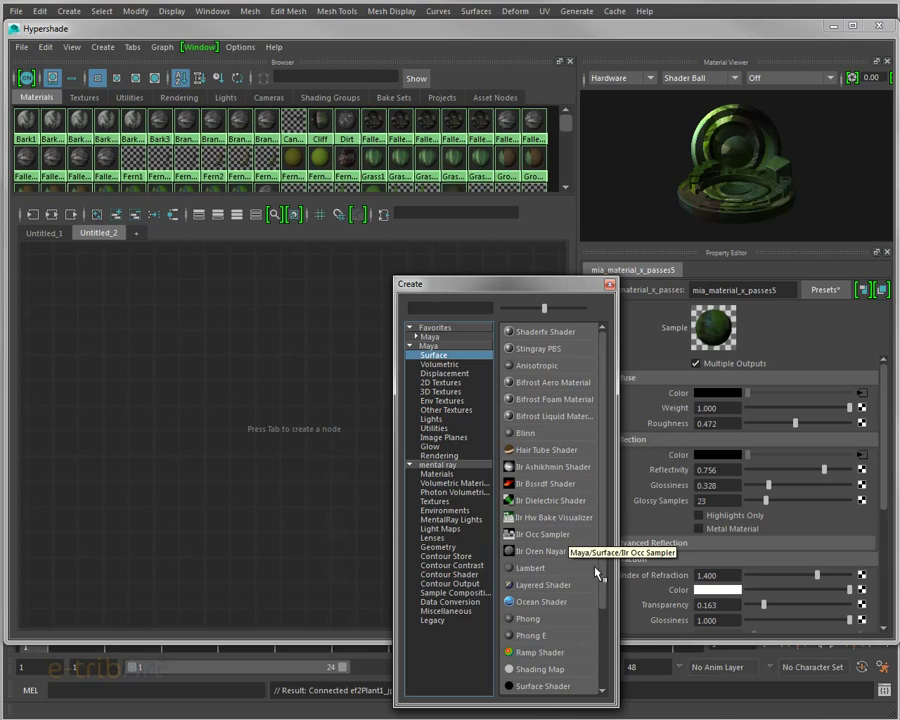
pyautogui.click(526, 433)
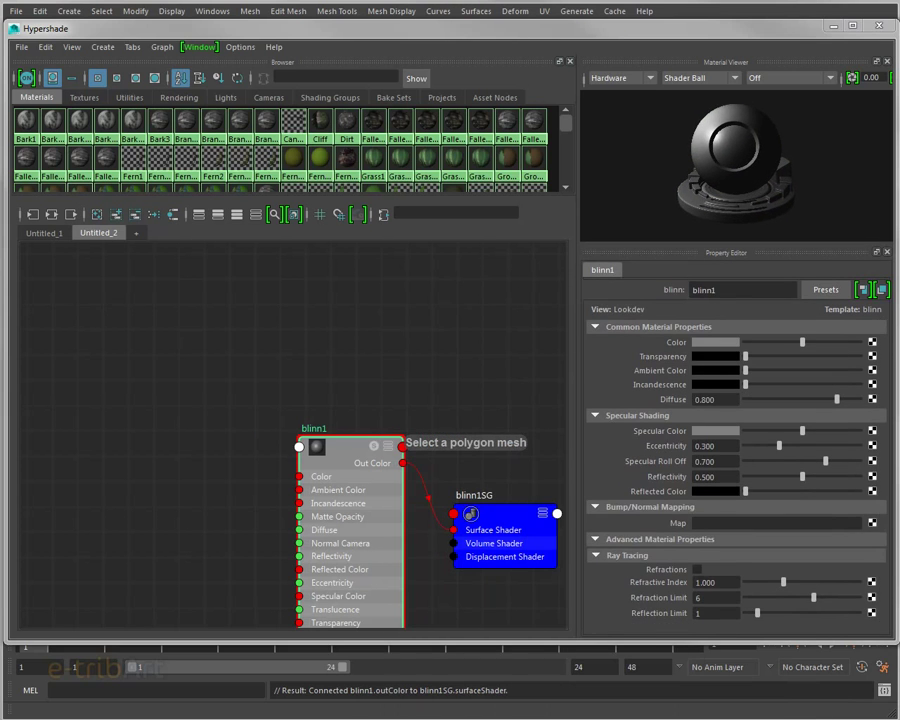
pyautogui.click(296, 353)
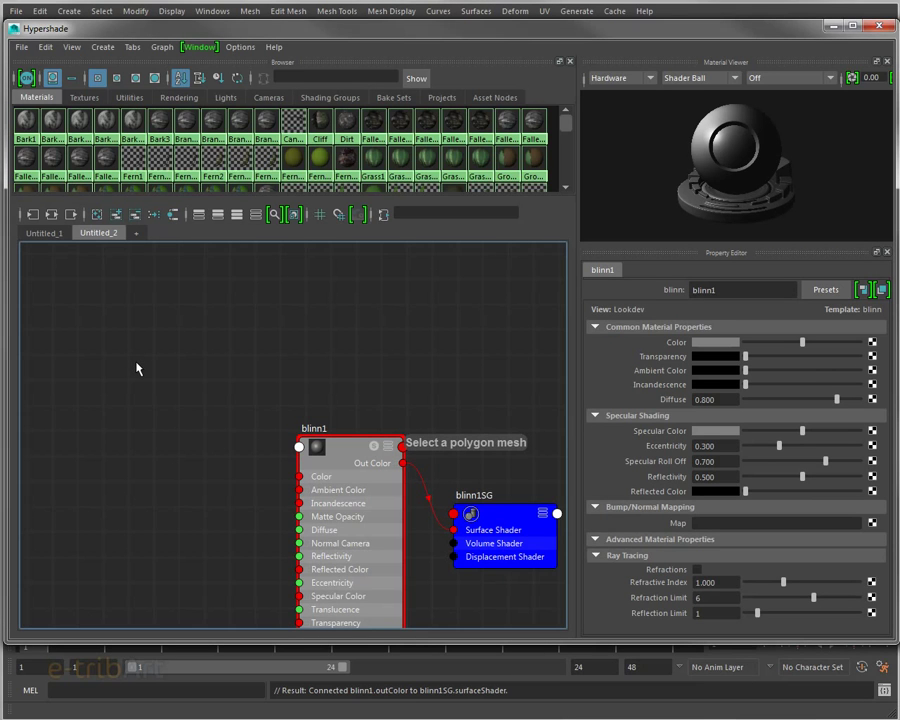
pyautogui.press('Tab')
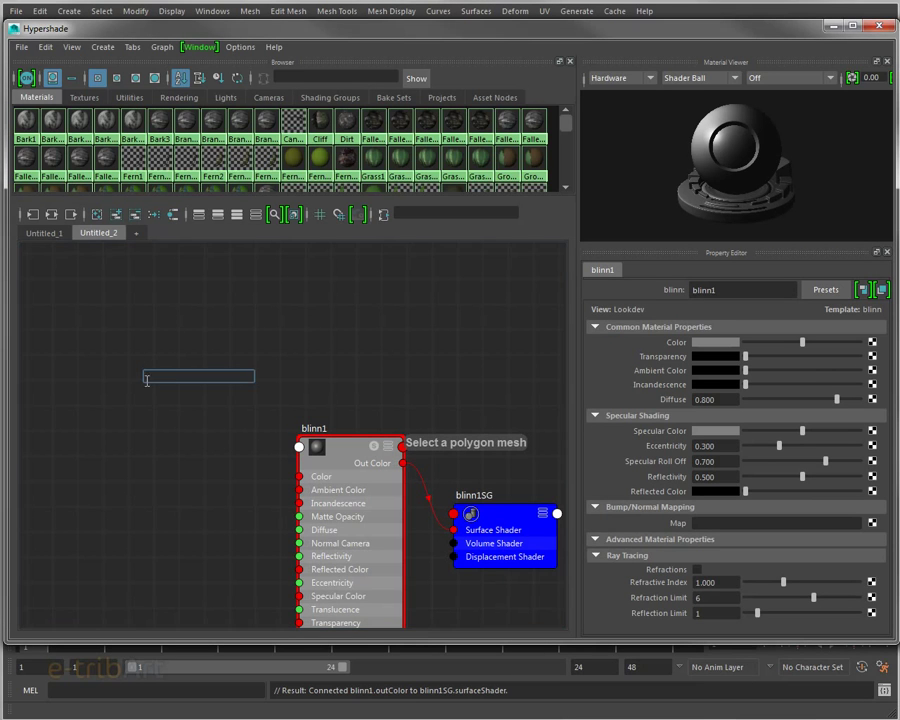
pyautogui.write('blinn')
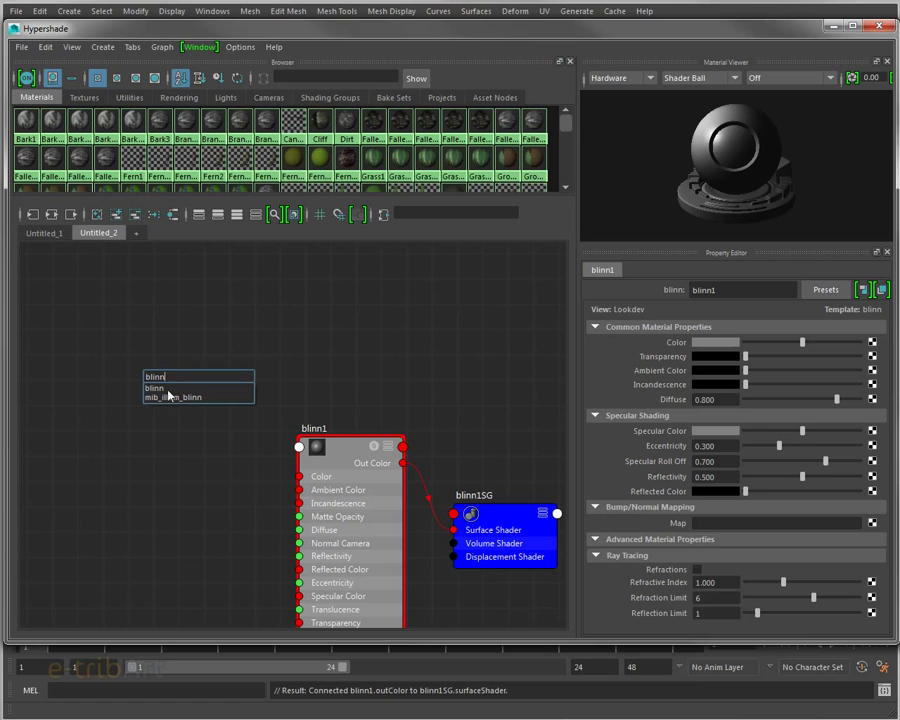
pyautogui.click(156, 388)
pyautogui.press('Return')
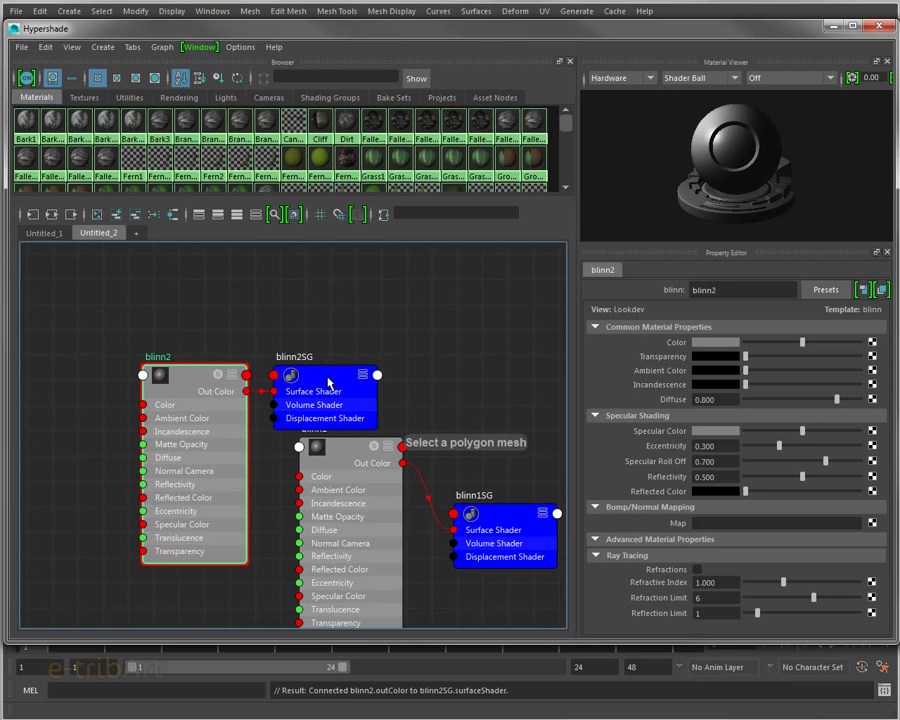
# Delete the extra blinn2 material and its blinn2SG shading group.
pyautogui.moveTo(328, 382); pyautogui.dragTo(347, 327)
pyautogui.moveTo(198, 388); pyautogui.dragTo(198, 345)
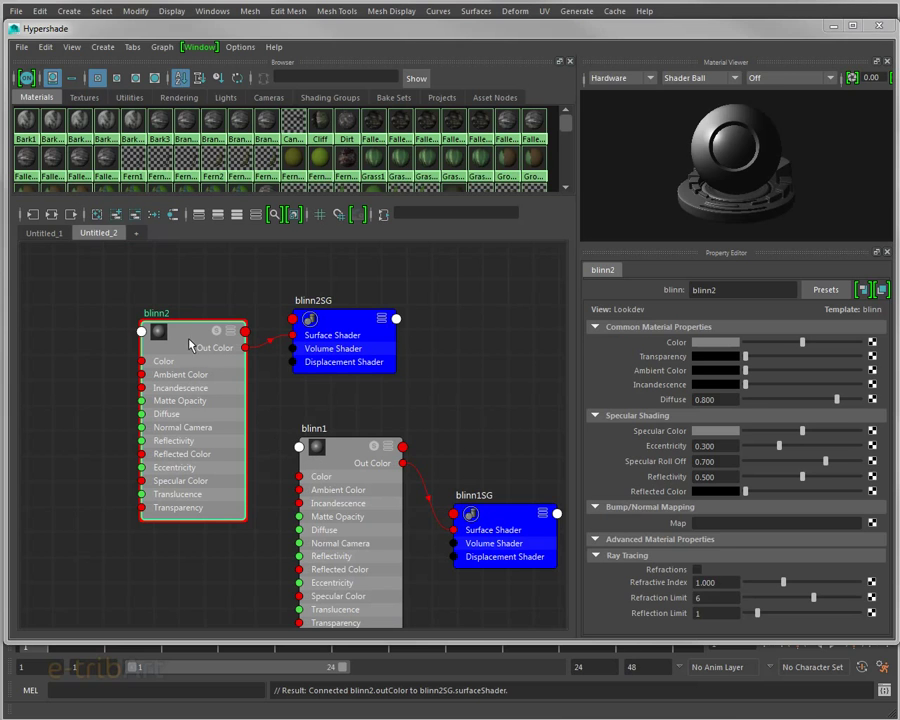
pyautogui.press('Delete')
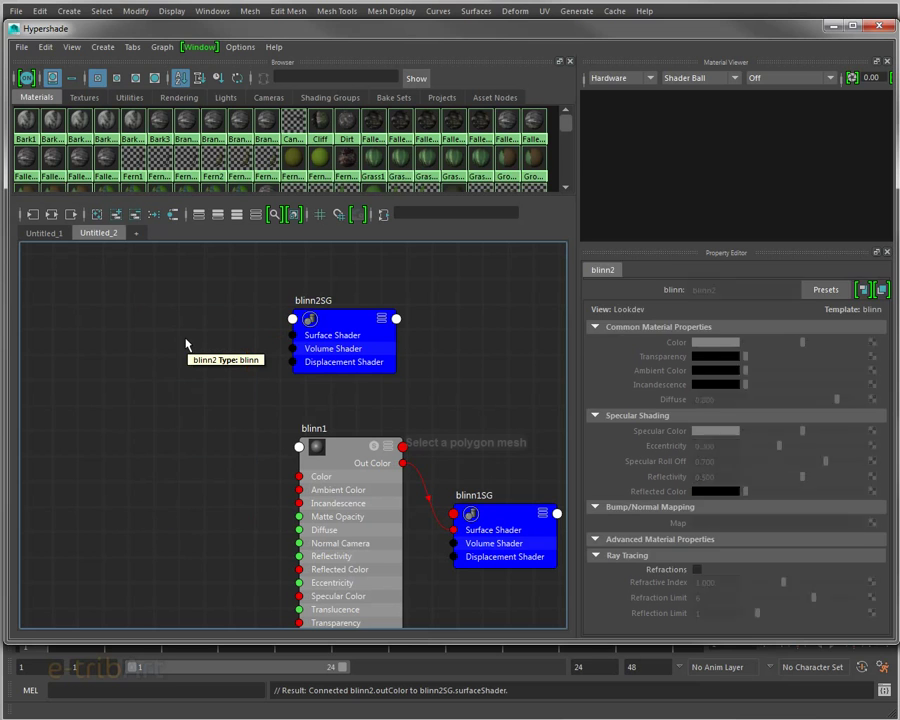
pyautogui.click(346, 333)
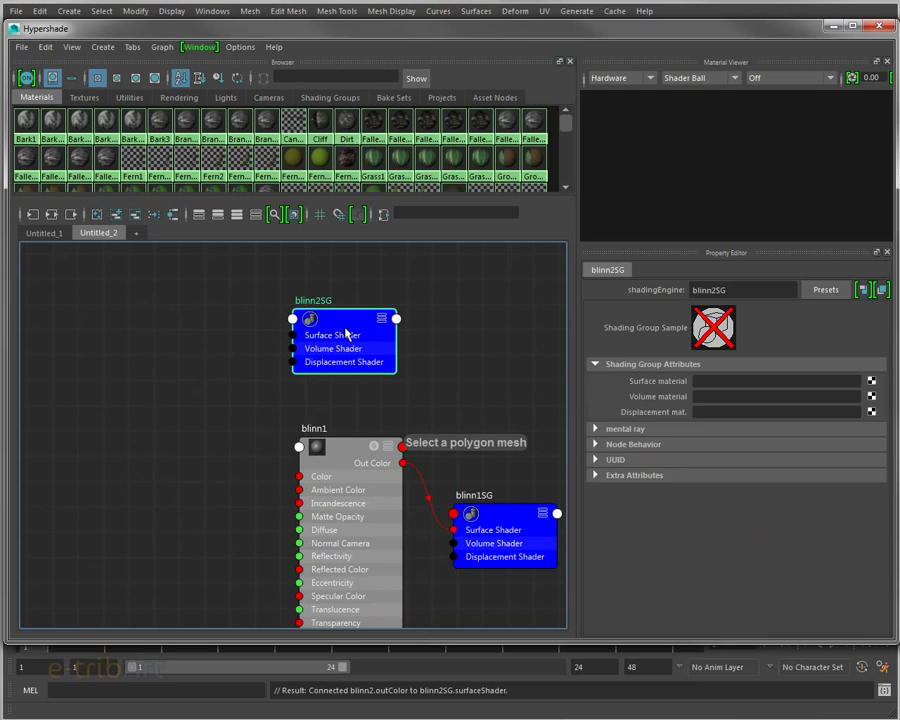
pyautogui.press('Delete')
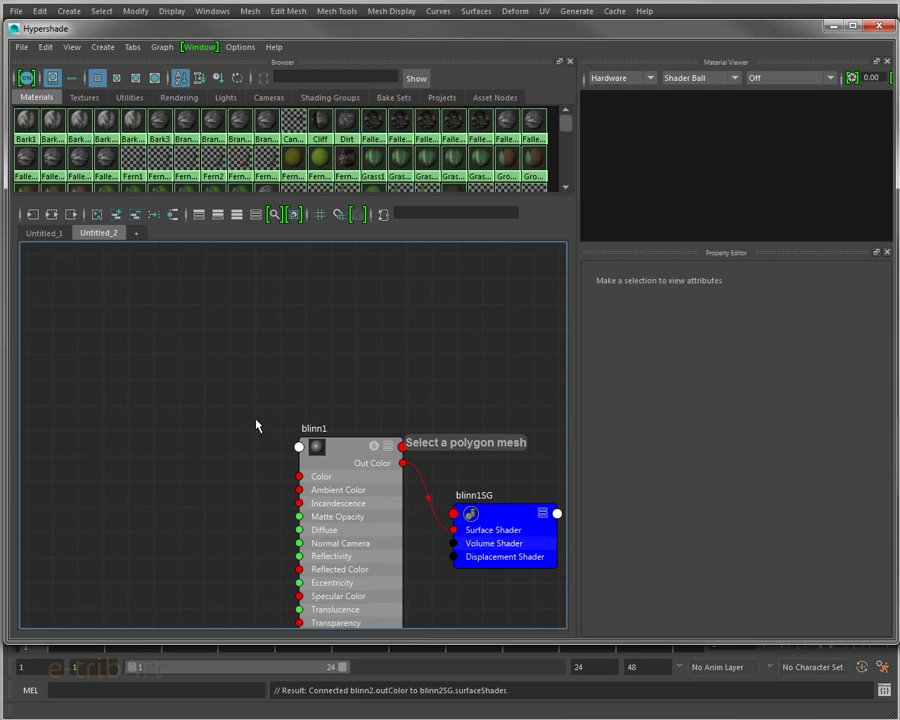
# Move blinn1 up and add a file texture node through the Tab 'file' search.
pyautogui.moveTo(367, 446); pyautogui.dragTo(365, 361)
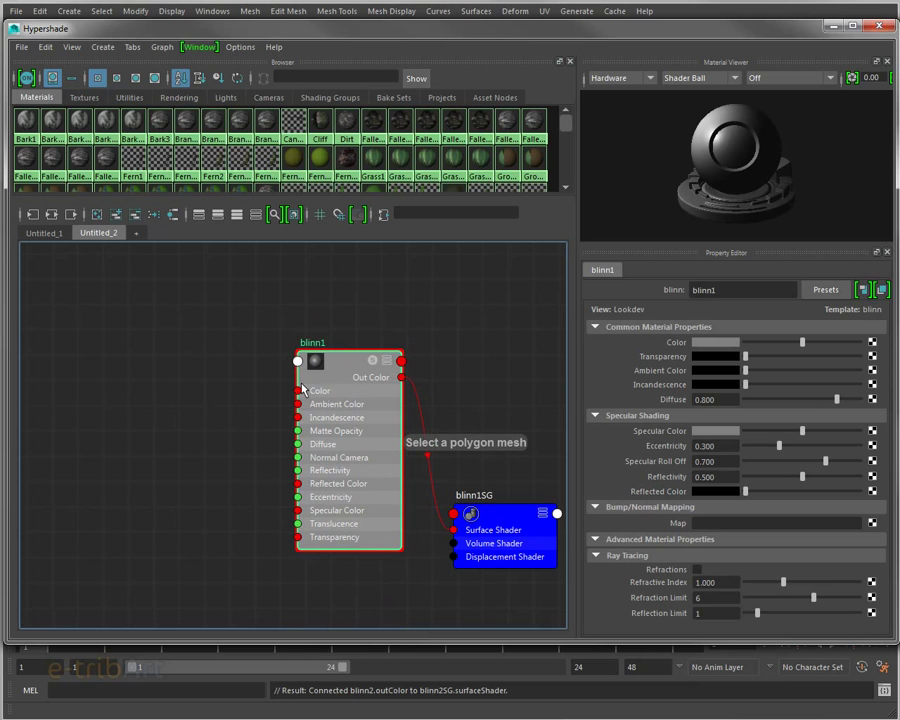
pyautogui.press('Tab')
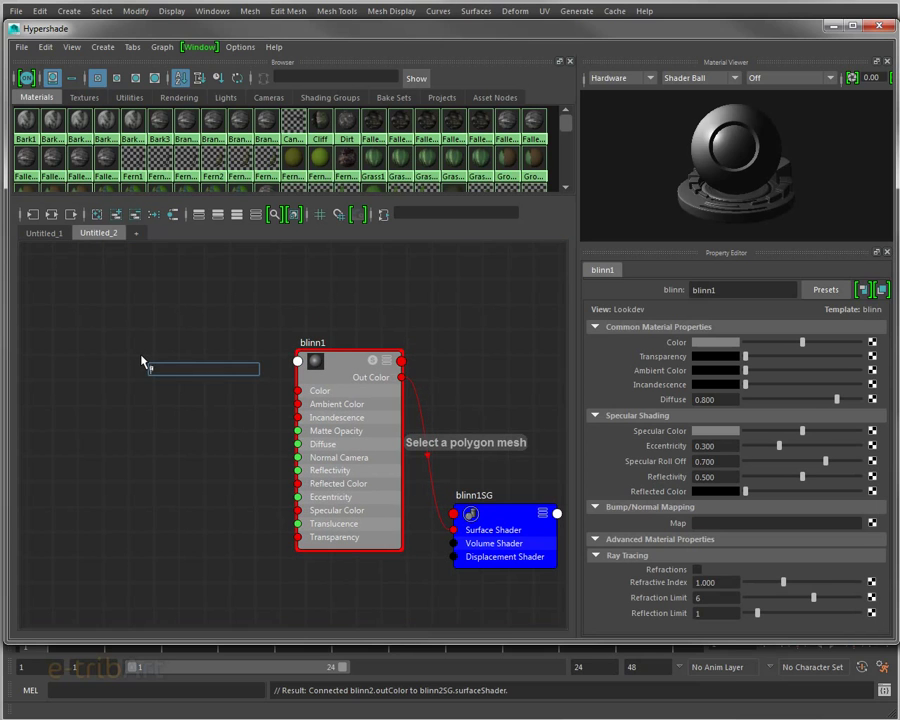
pyautogui.write('file')
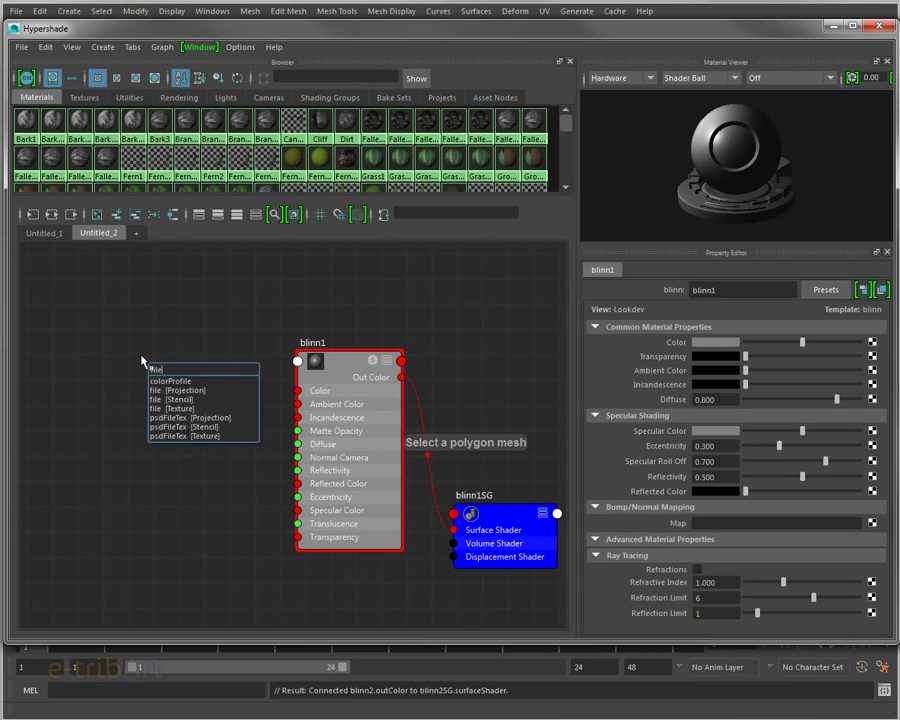
pyautogui.click(170, 408)
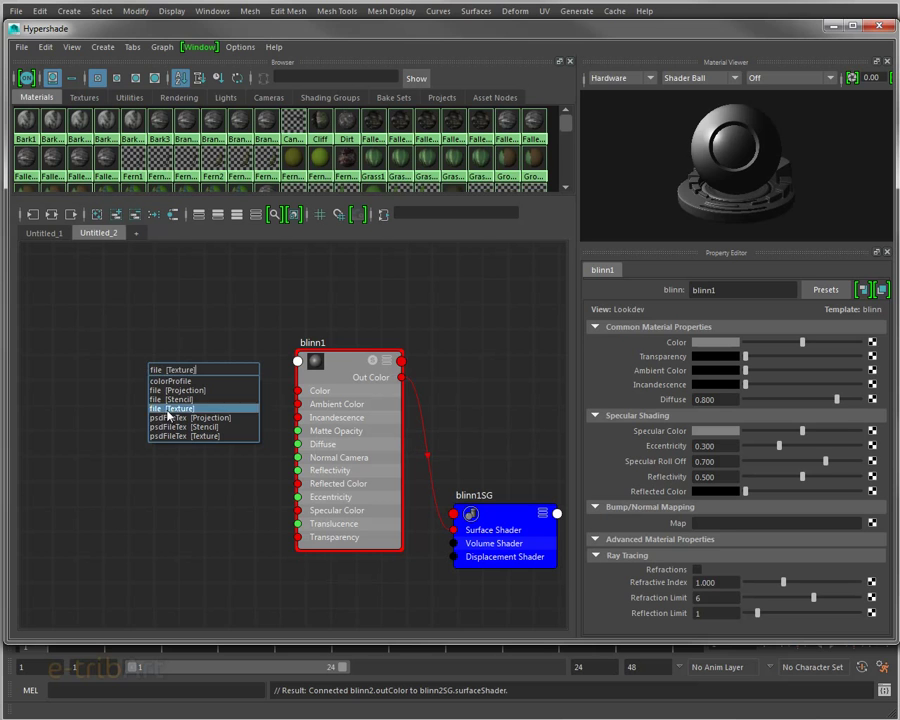
pyautogui.press('Return')
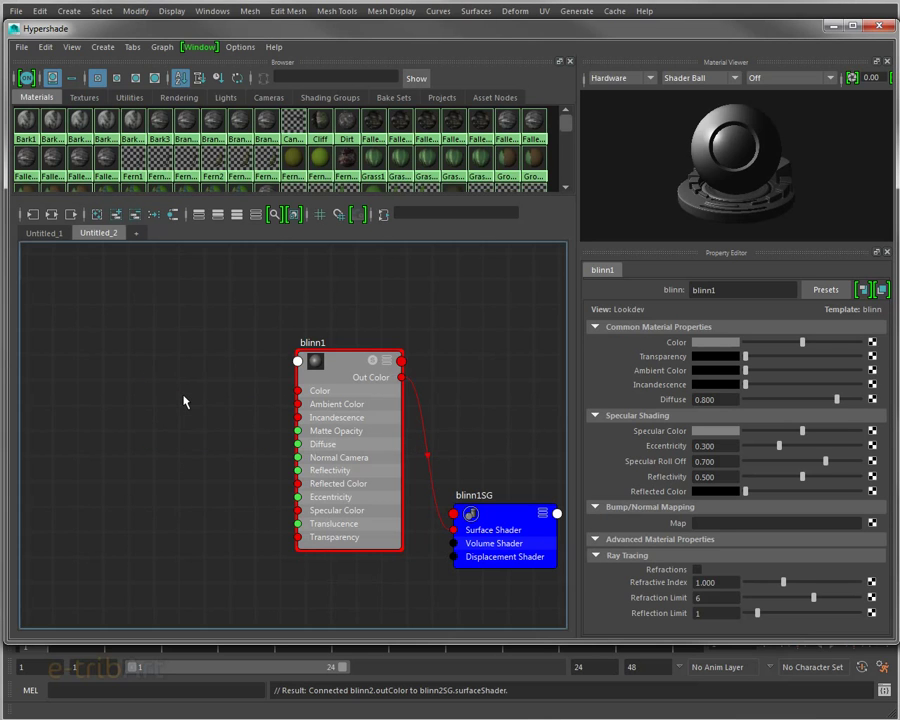
pyautogui.scroll(-5, 187, 415)
pyautogui.scroll(-5, 188, 422)
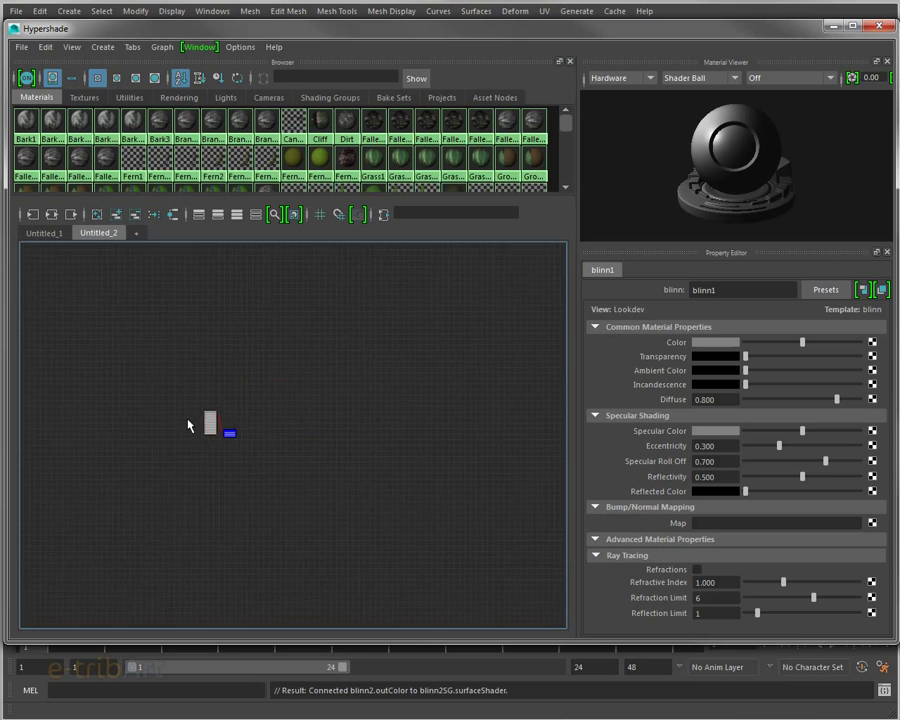
pyautogui.scroll(8, 189, 425)
pyautogui.scroll(5, 188, 425)
pyautogui.scroll(-3, 183, 431)
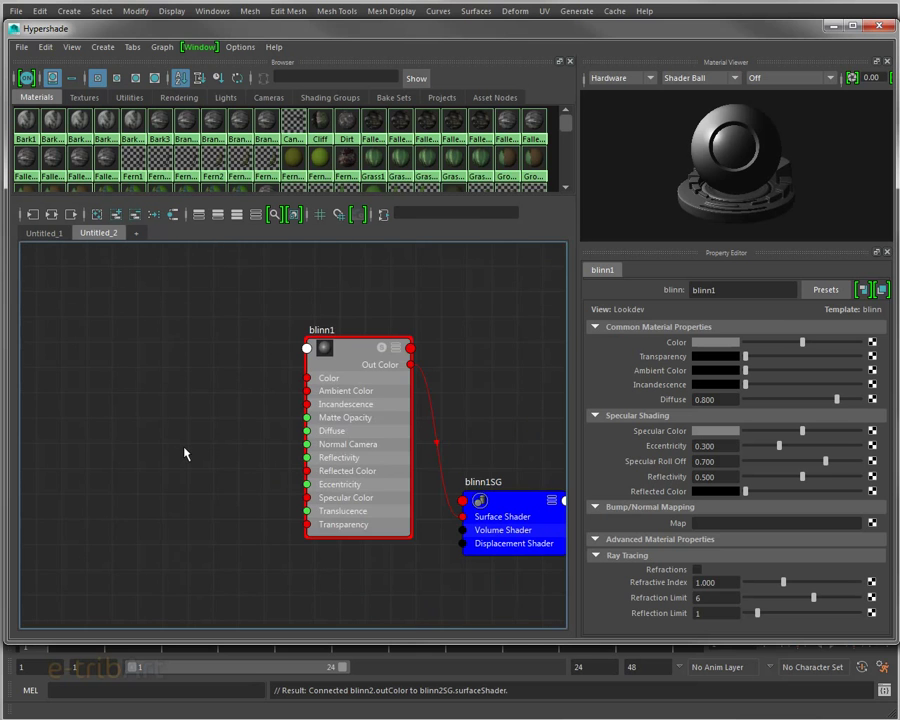
pyautogui.scroll(-5, 184, 453)
pyautogui.scroll(8, 184, 453)
pyautogui.scroll(-3, 184, 453)
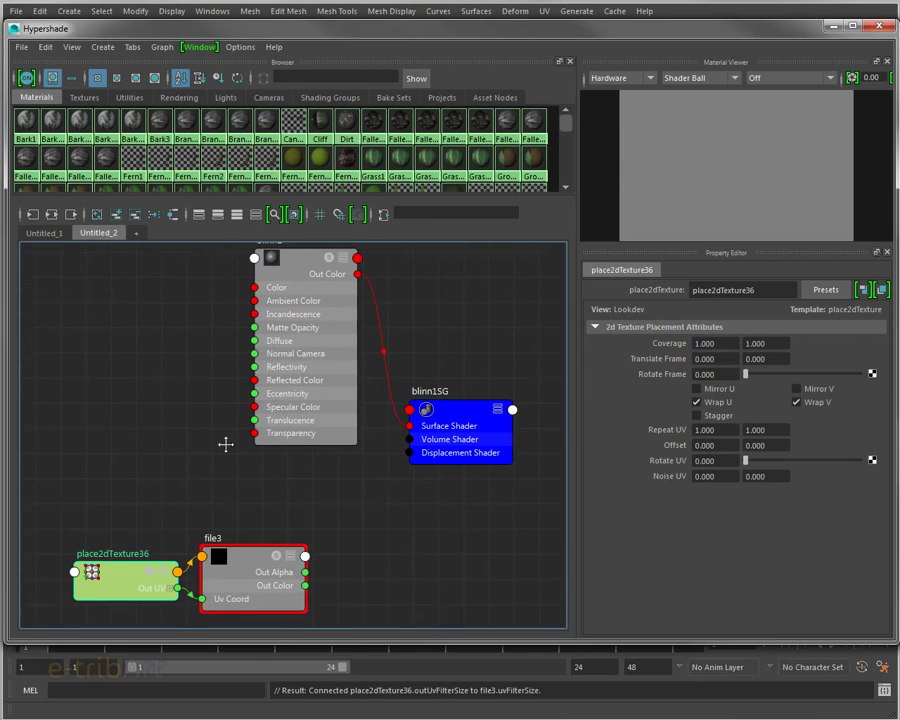
# Place file3 and place2dTexture36 left of blinn1 and wire file3 Out Color into blinn1 Color.
pyautogui.moveTo(234, 580); pyautogui.dragTo(189, 437)
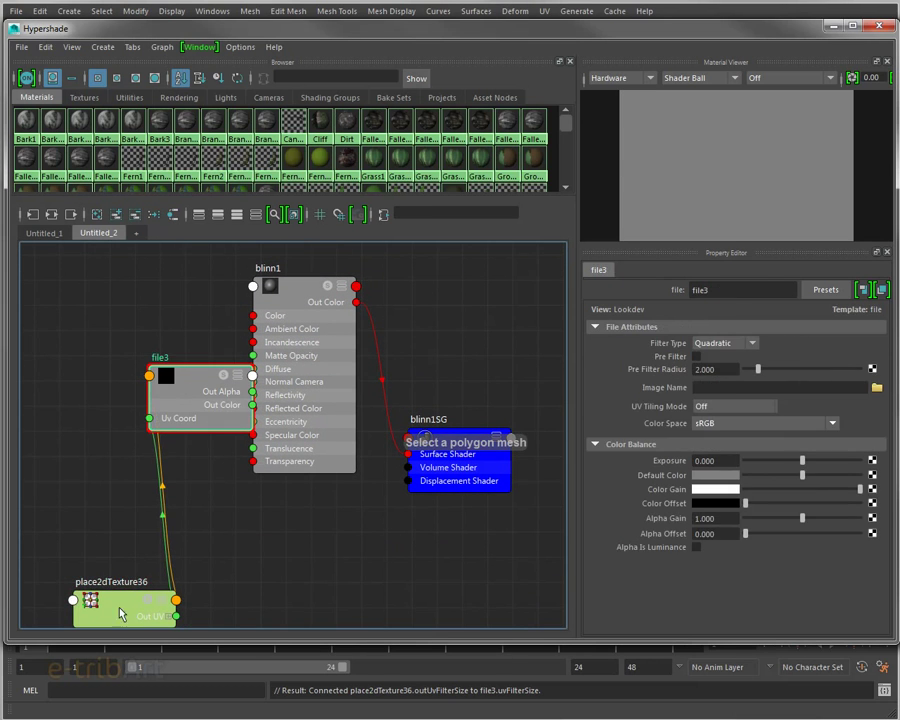
pyautogui.moveTo(121, 613); pyautogui.dragTo(75, 378)
pyautogui.moveTo(208, 417); pyautogui.dragTo(193, 377)
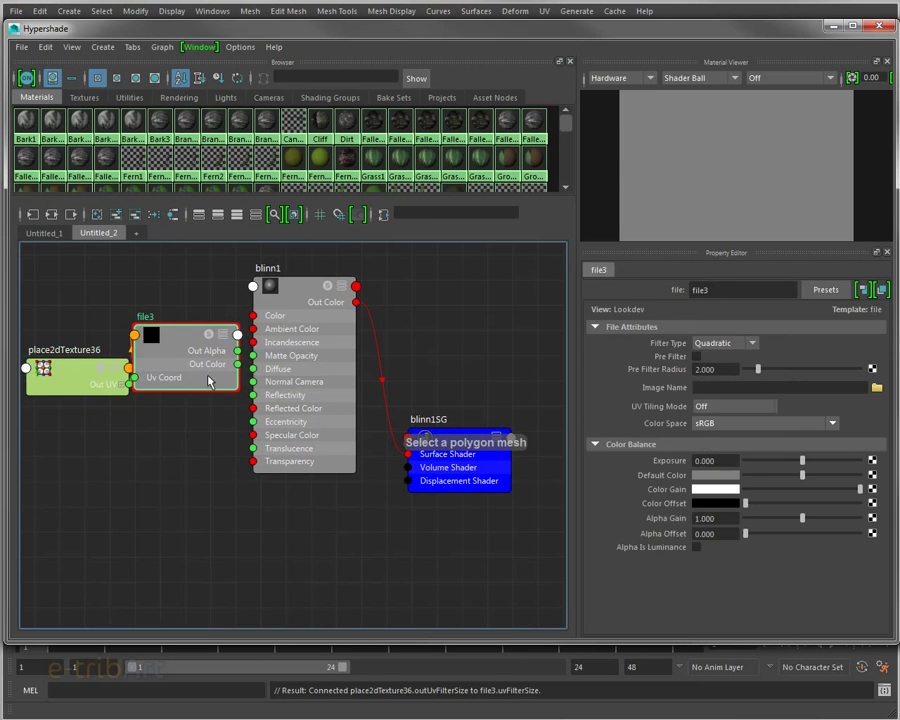
pyautogui.moveTo(238, 364)
pyautogui.mouseDown()
pyautogui.moveTo(254, 316)
pyautogui.moveTo(290, 361)
pyautogui.mouseUp()
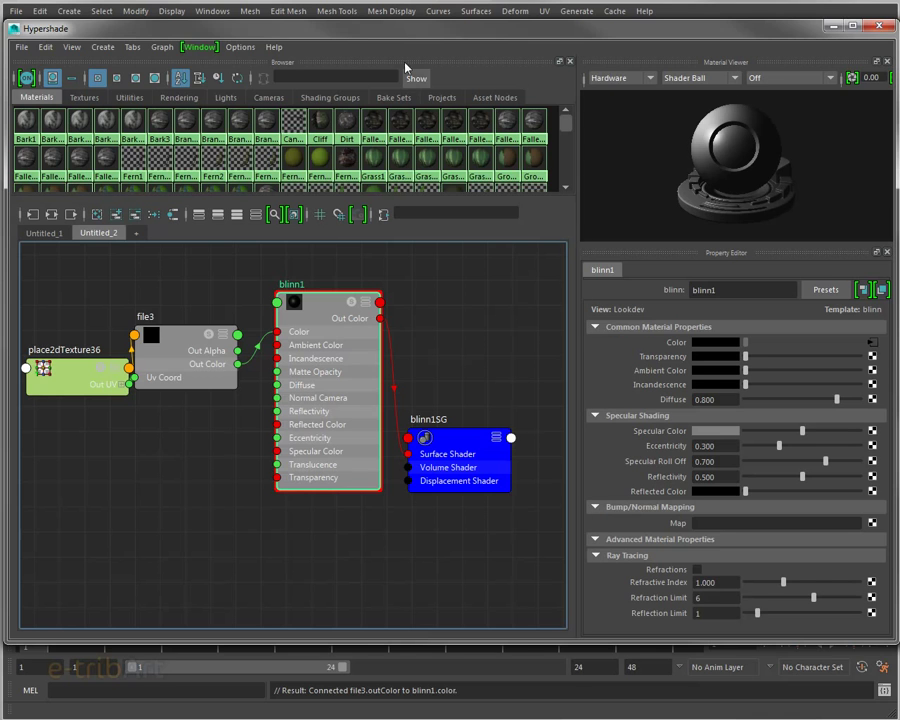
pyautogui.click(199, 47)
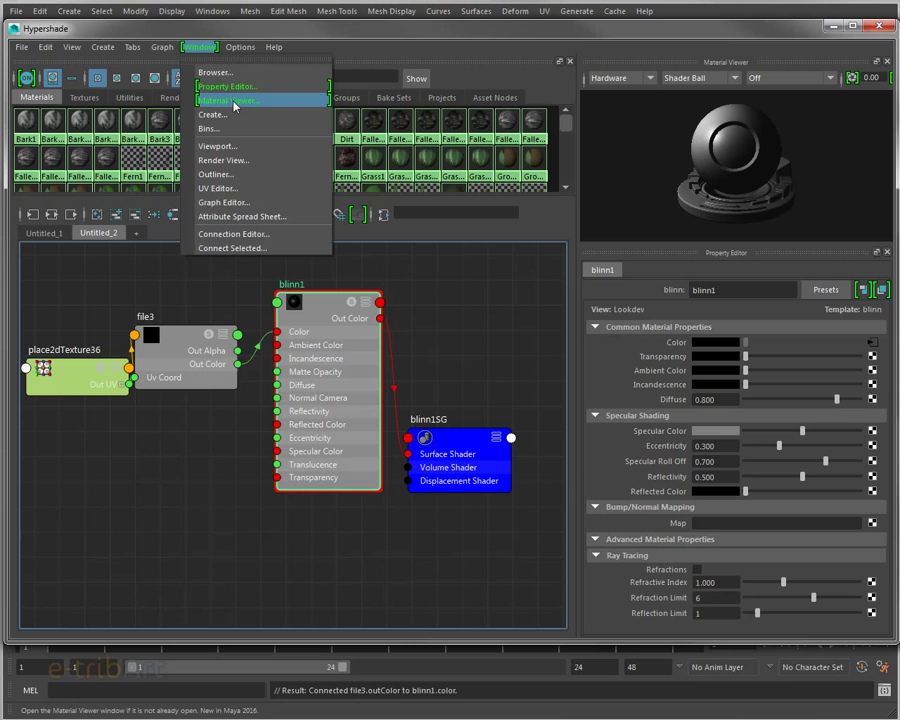
# Tidy file3 and place2dTexture36, load ef2Cliff.jpg into file3, and preview with mental ray.
pyautogui.click(533, 289)
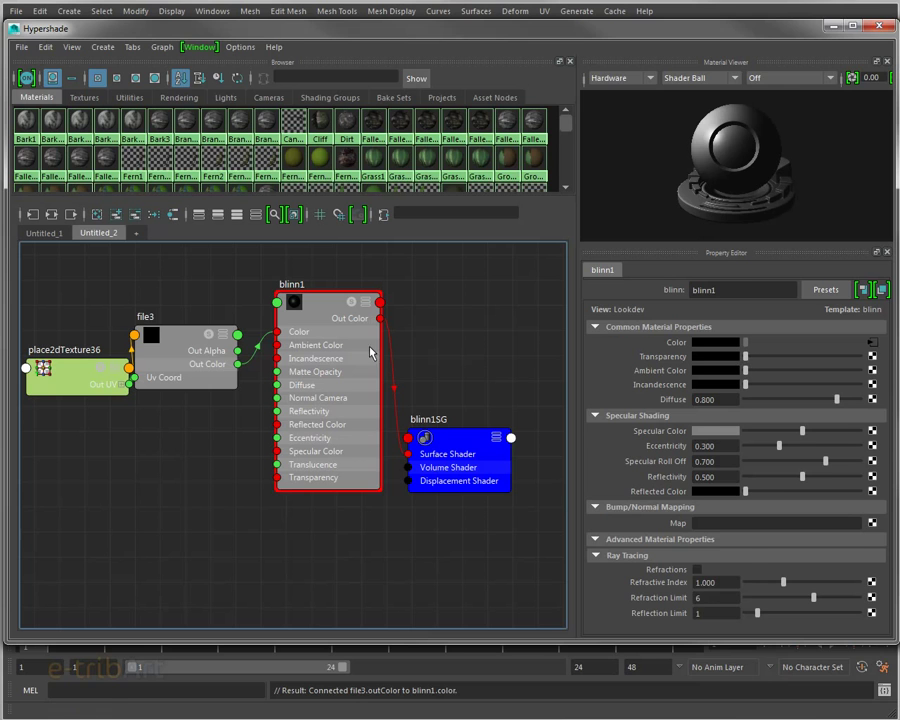
pyautogui.moveTo(190, 364); pyautogui.dragTo(203, 347)
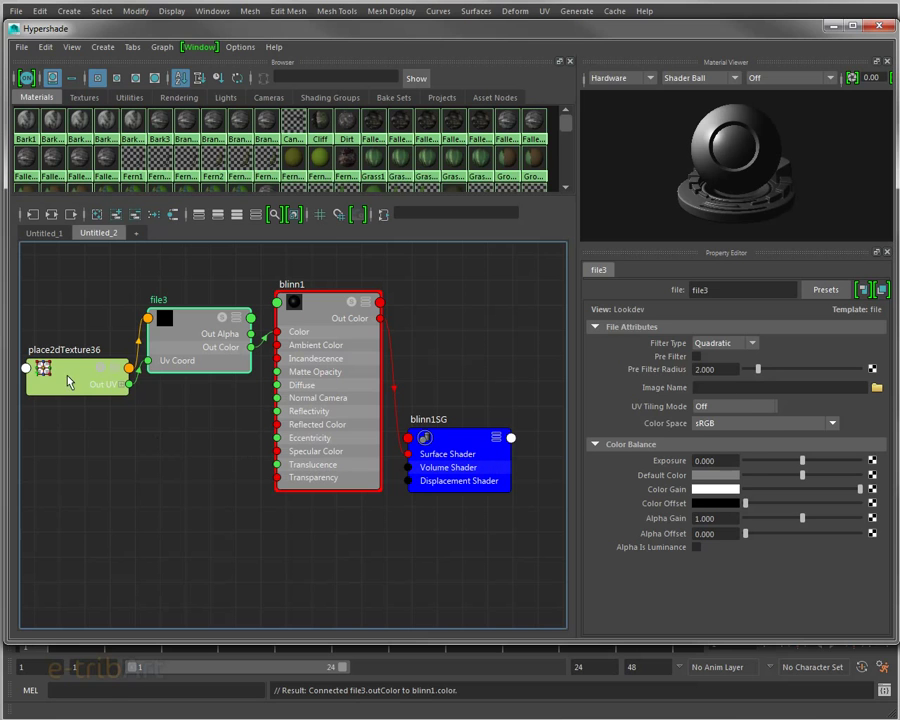
pyautogui.moveTo(70, 381); pyautogui.dragTo(50, 346)
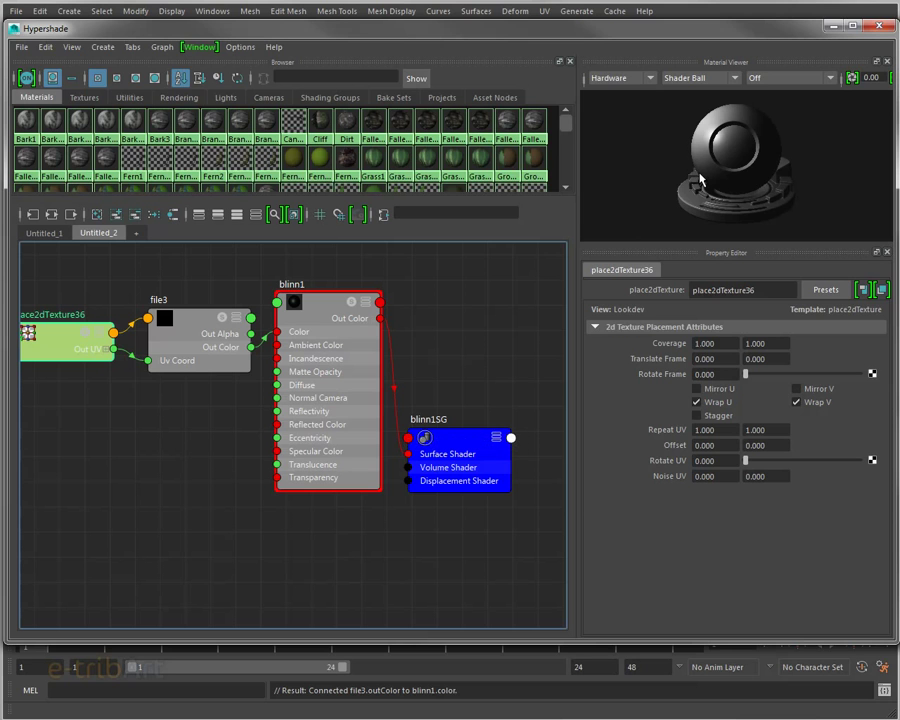
pyautogui.click(300, 325)
pyautogui.click(186, 355)
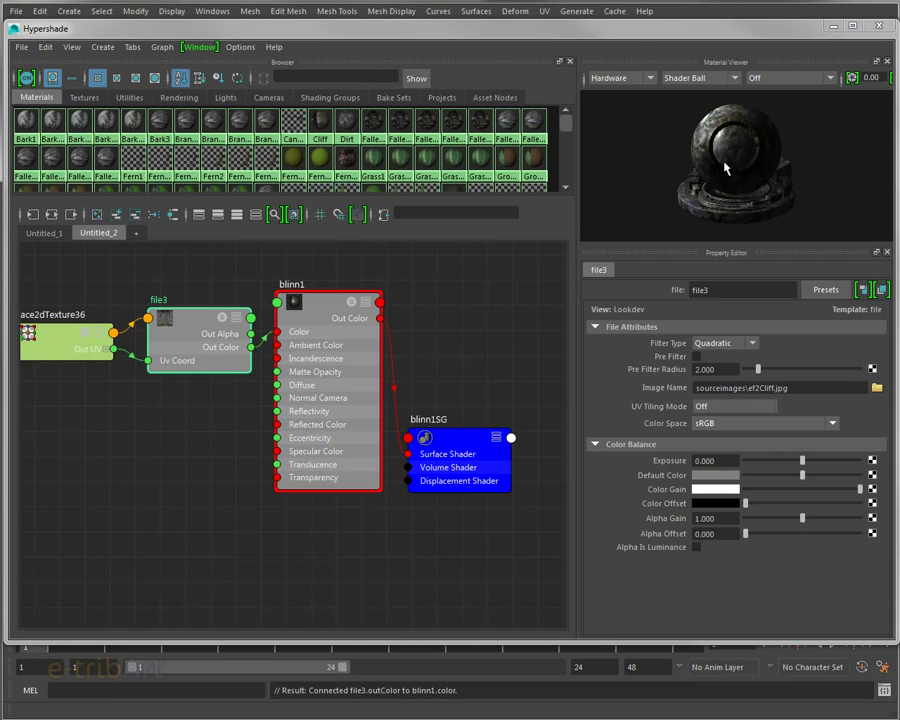
pyautogui.click(619, 88)
pyautogui.click(622, 109)
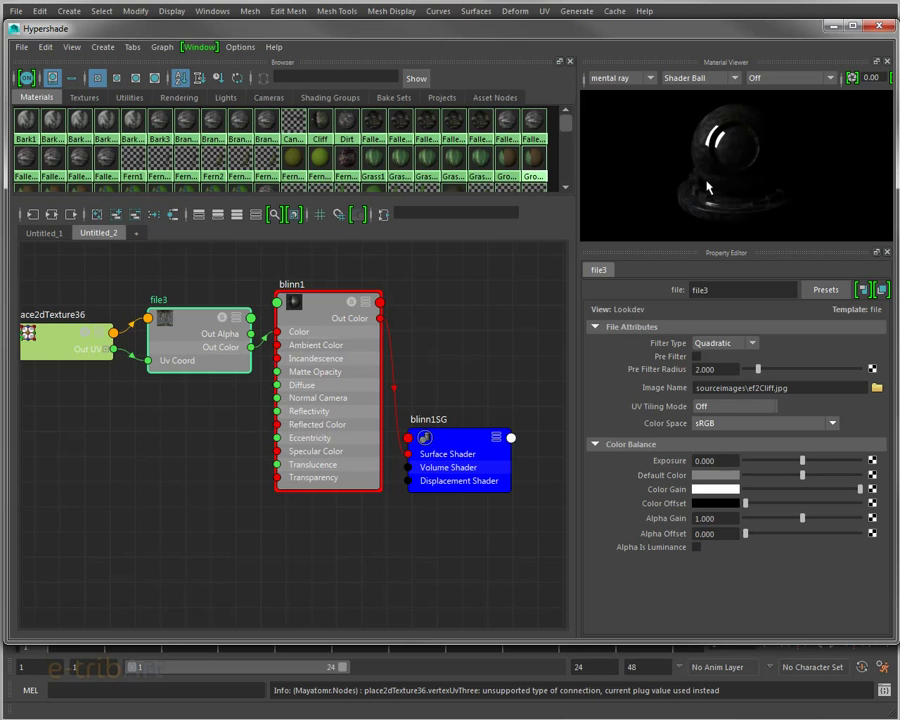
# Add a mia_material_x_passes shader to blinn1SG and wire file3's Out Color into its Diffuse.
pyautogui.moveTo(328, 312)
pyautogui.mouseDown()
pyautogui.moveTo(338, 306)
pyautogui.moveTo(335, 293)
pyautogui.mouseUp()
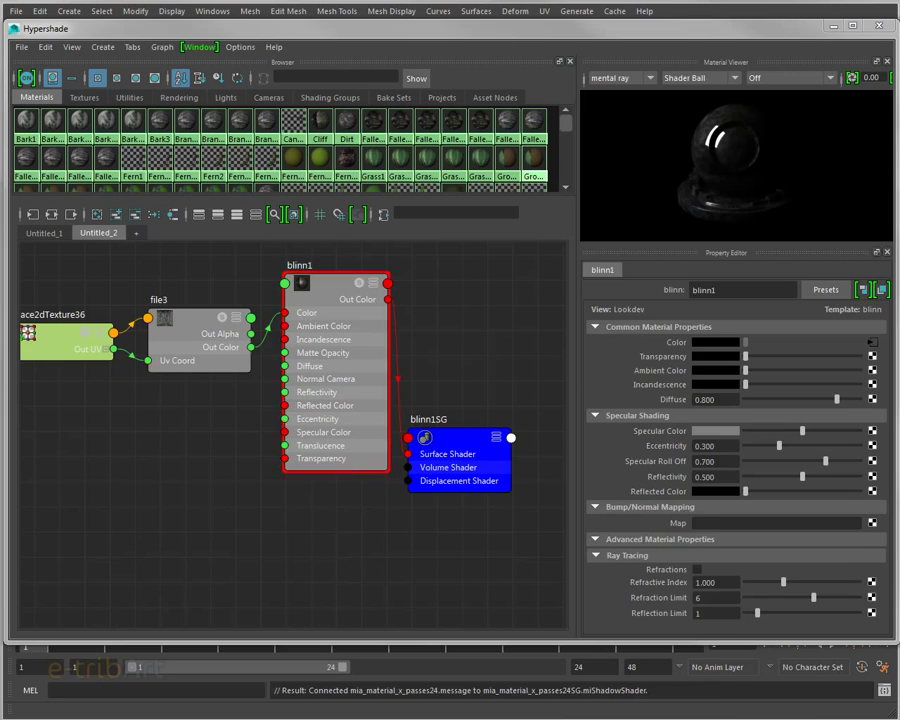
pyautogui.moveTo(356, 572); pyautogui.dragTo(278, 572)
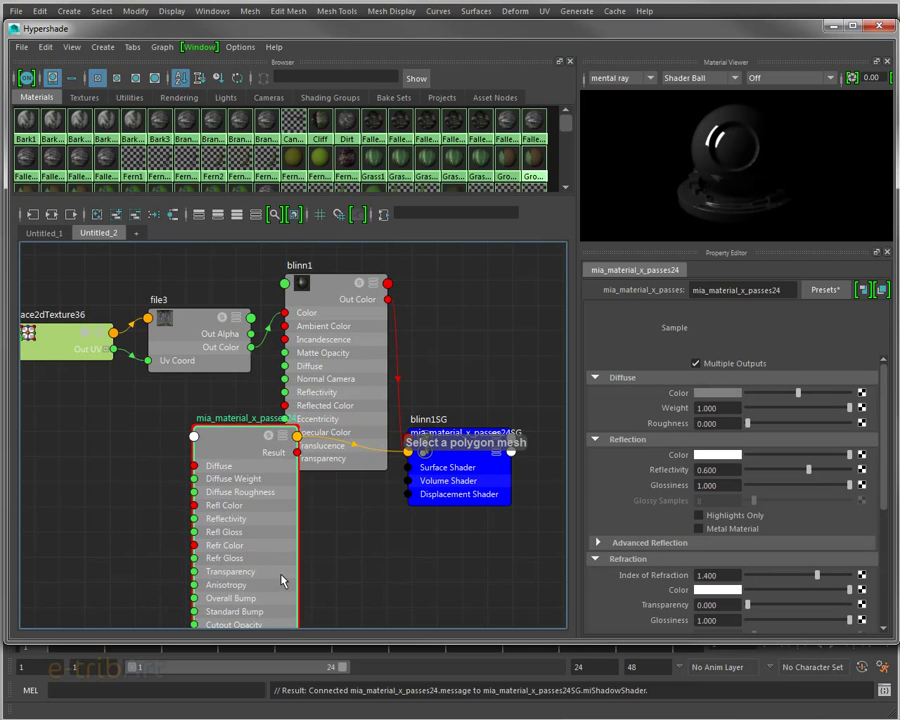
pyautogui.moveTo(192, 351)
pyautogui.mouseDown()
pyautogui.moveTo(136, 385)
pyautogui.moveTo(78, 450)
pyautogui.mouseUp()
pyautogui.moveTo(137, 432); pyautogui.dragTo(167, 470)
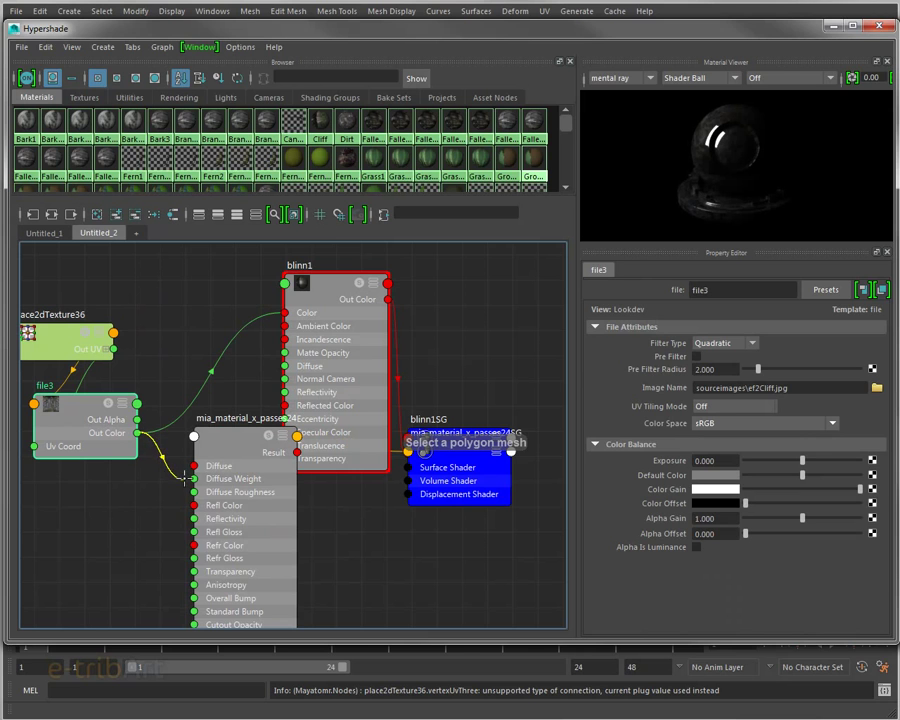
pyautogui.moveTo(167, 470); pyautogui.dragTo(195, 466)
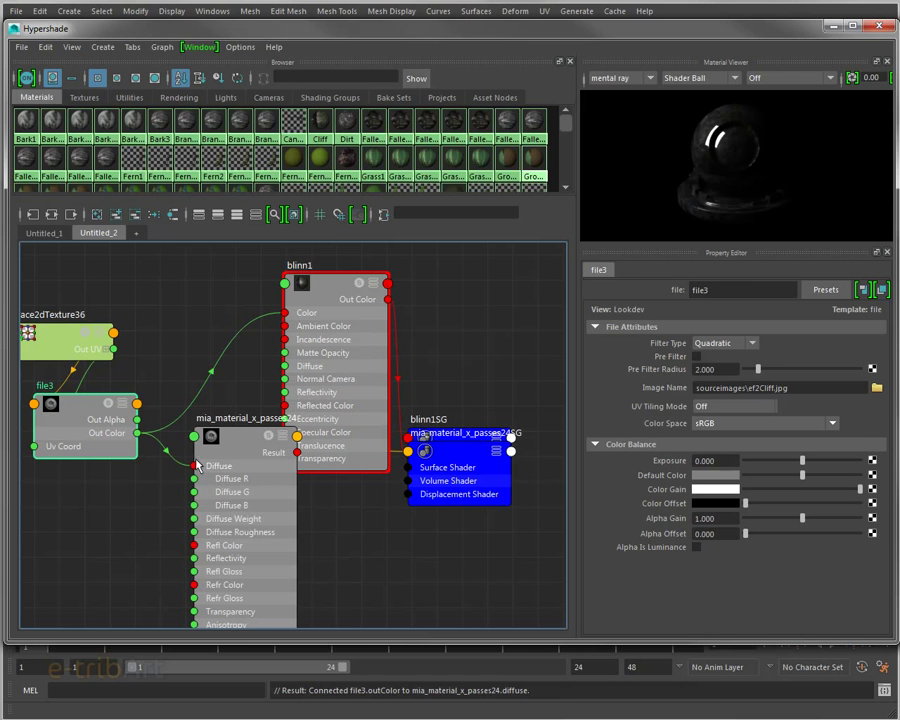
pyautogui.click(211, 432)
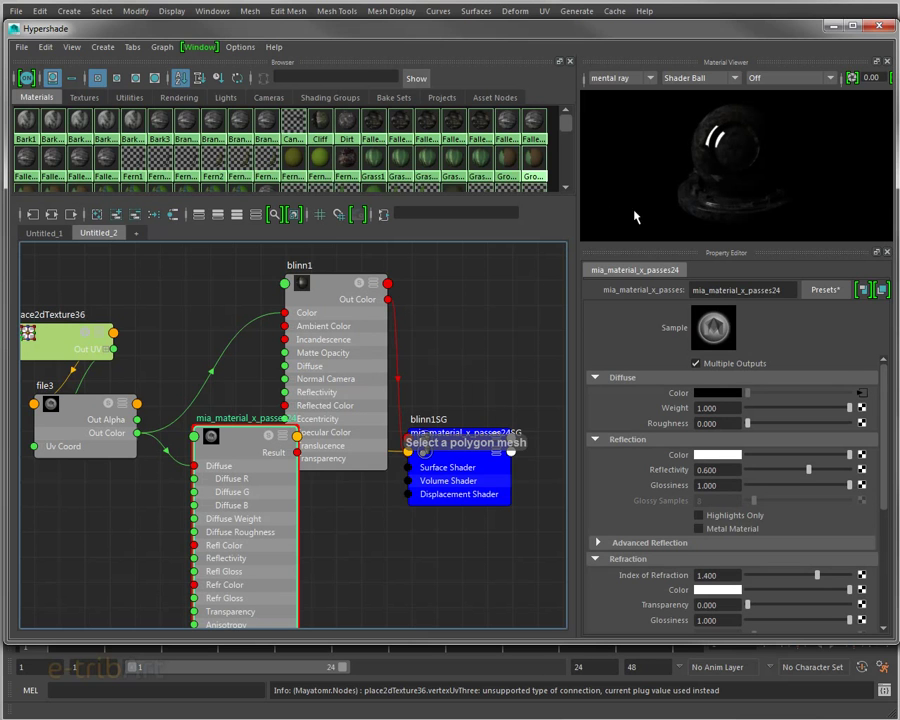
# Delete the old blinn1 material and move the mia_material node toward the graph centre.
pyautogui.moveTo(338, 291); pyautogui.dragTo(365, 285)
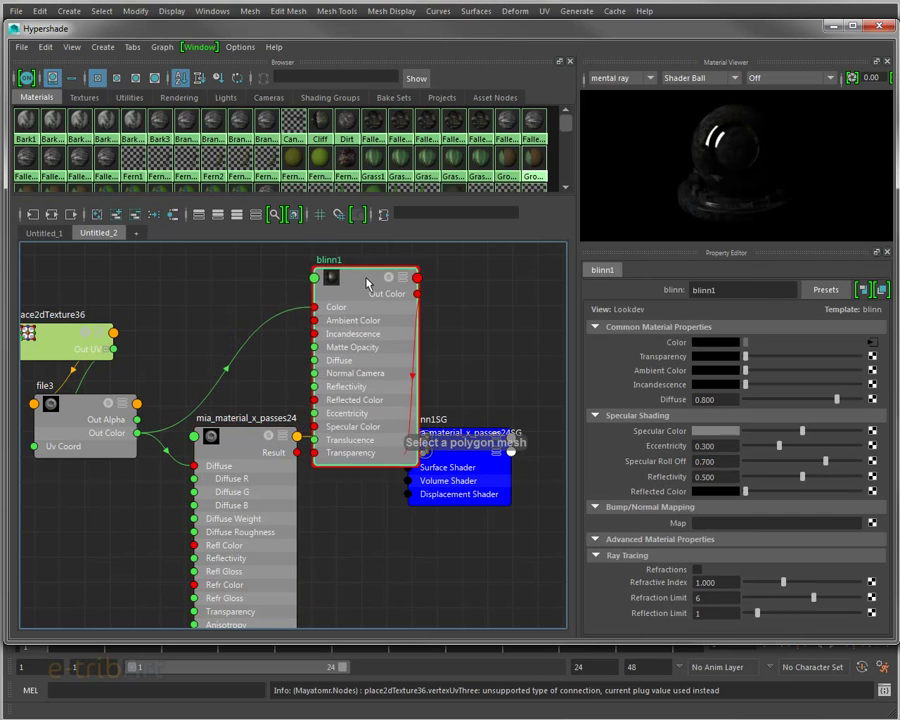
pyautogui.press('Delete')
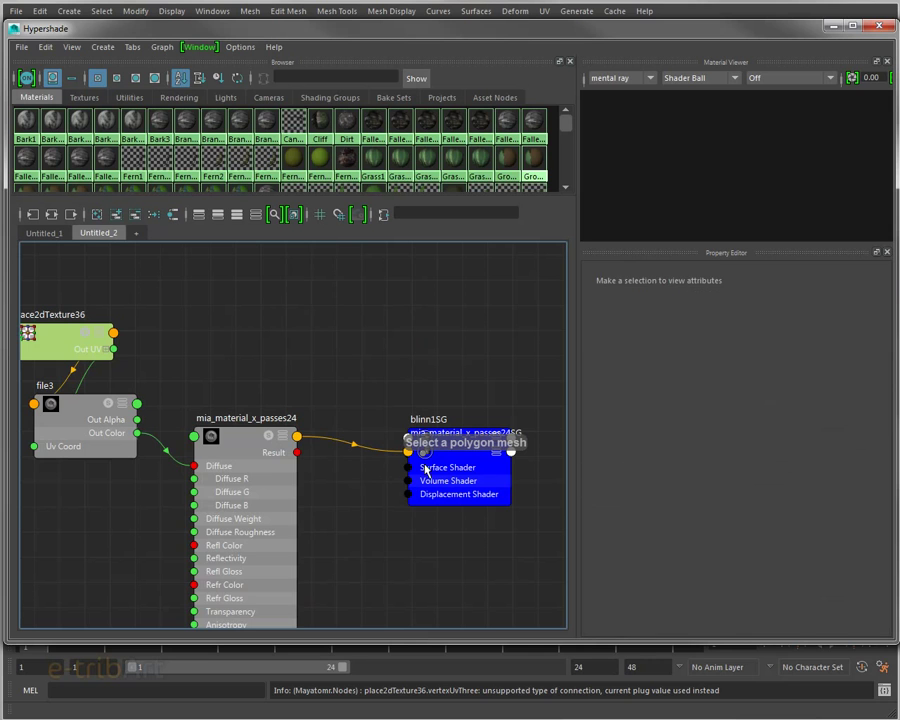
pyautogui.moveTo(239, 441)
pyautogui.mouseDown()
pyautogui.moveTo(333, 351)
pyautogui.moveTo(322, 331)
pyautogui.mouseUp()
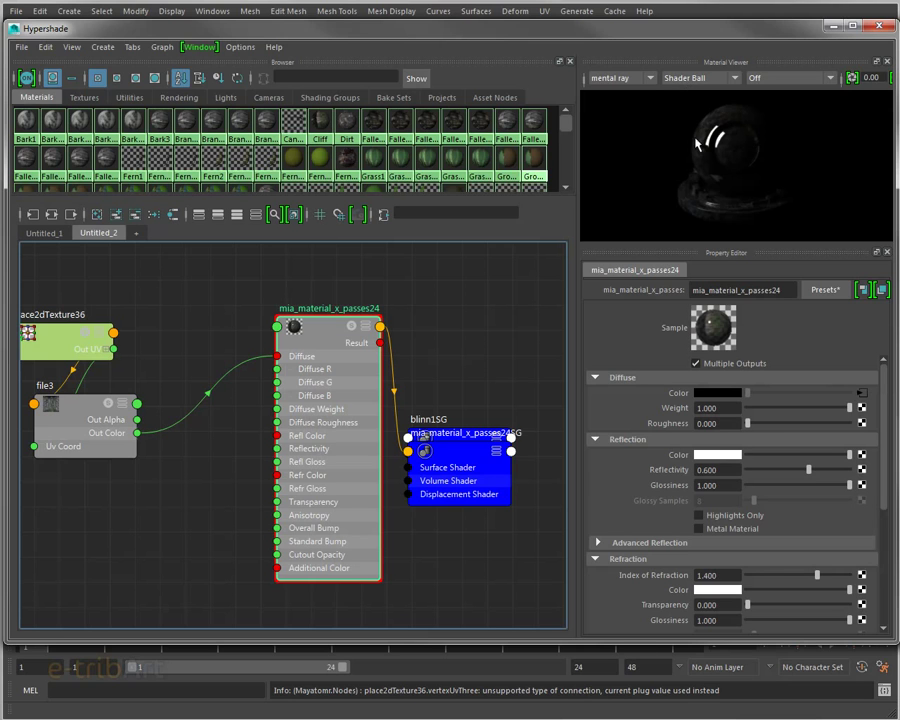
# Set the Material Viewer environment to Exterior1 Color, then change it to Exterior1 Neutral.
pyautogui.click(686, 79)
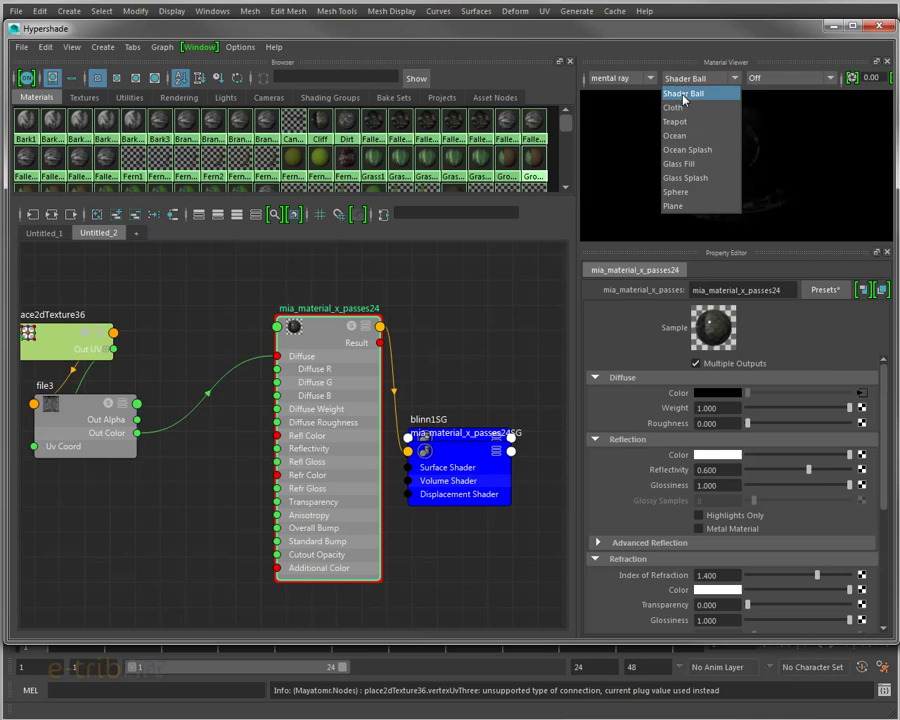
pyautogui.click(688, 82)
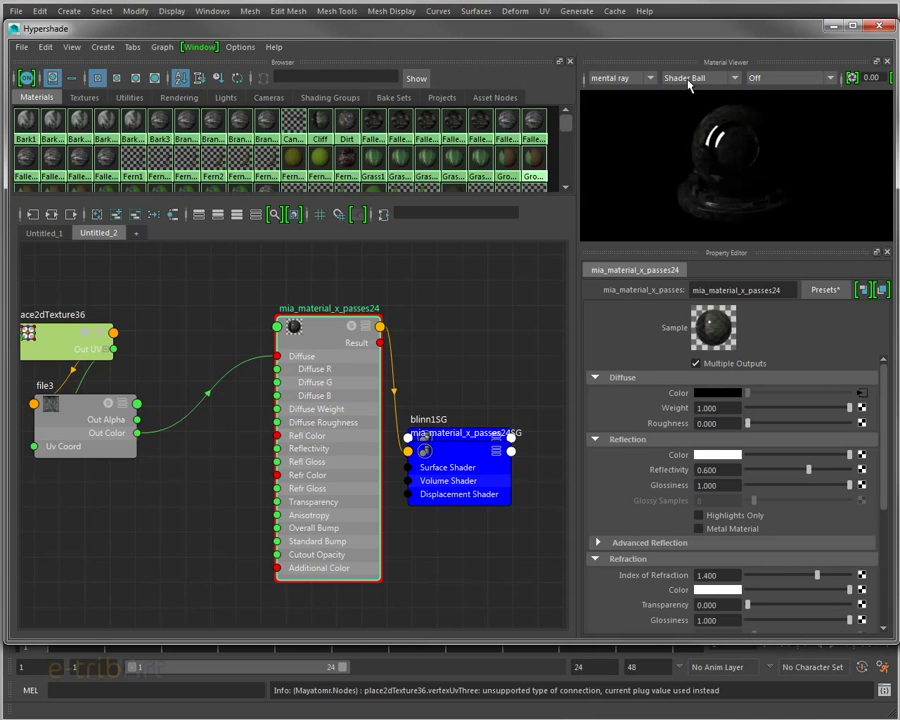
pyautogui.click(770, 78)
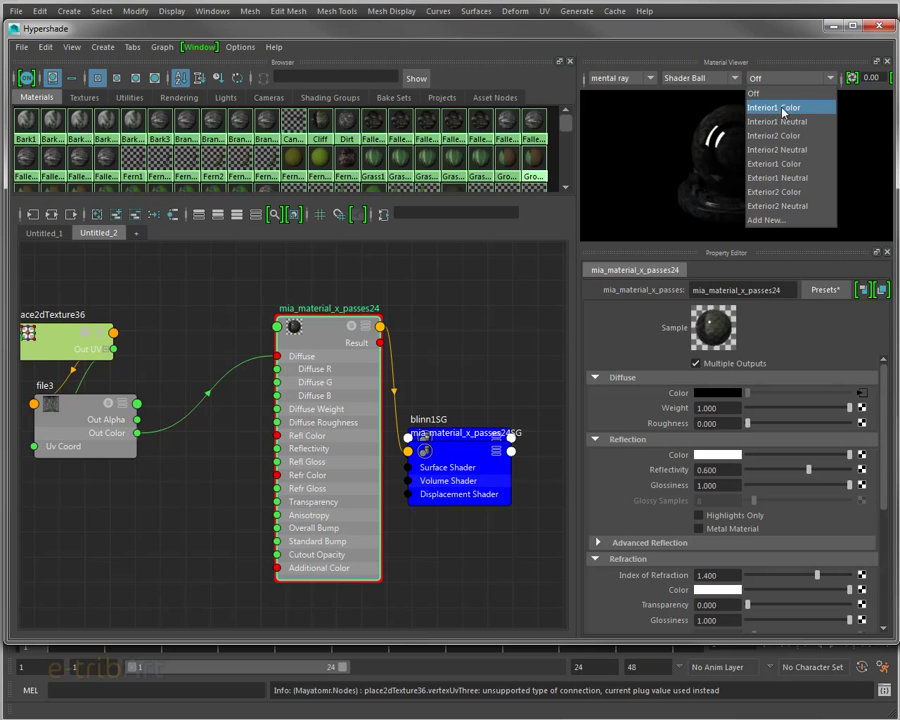
pyautogui.click(785, 166)
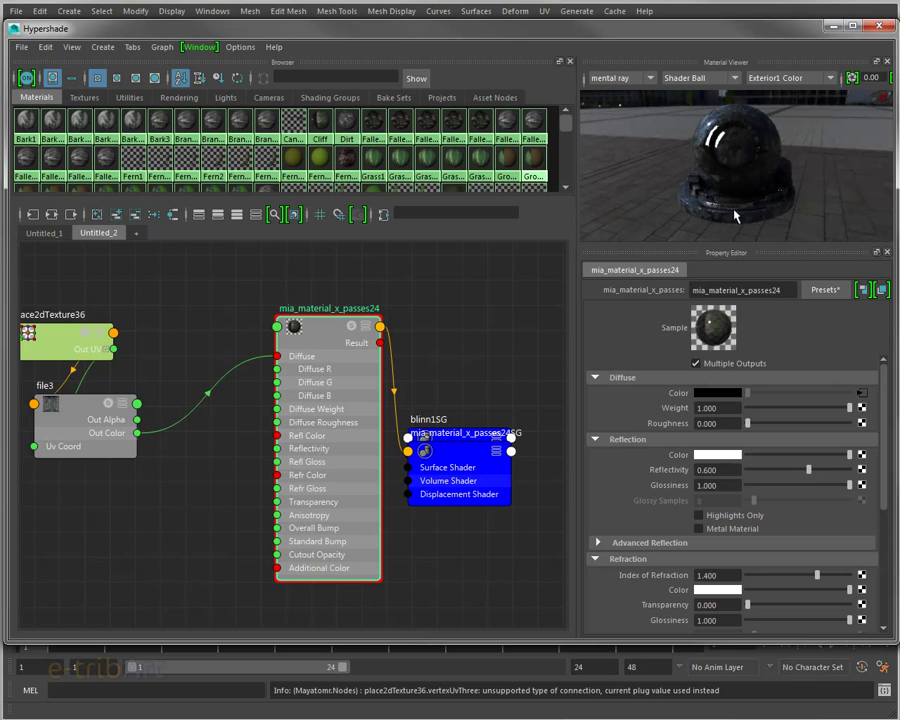
pyautogui.click(800, 80)
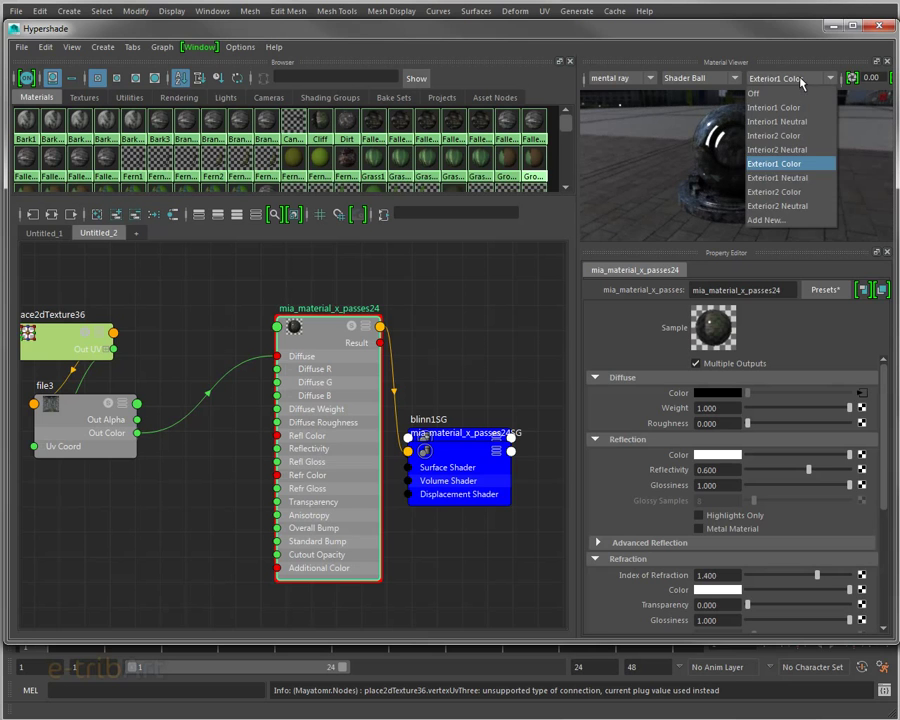
pyautogui.click(776, 176)
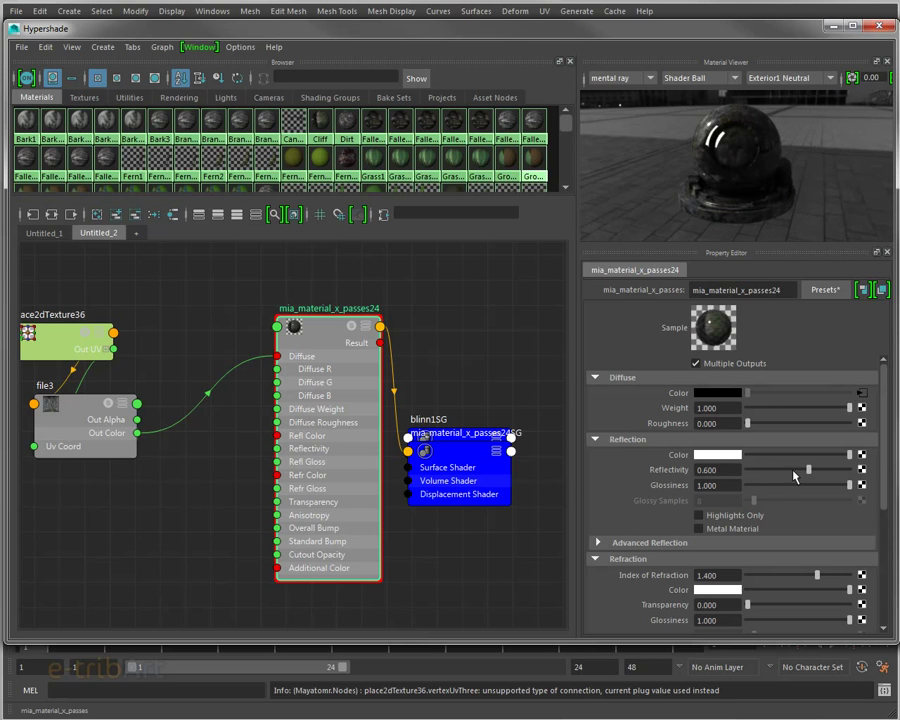
# Set Reflectivity 0.245 and Glossiness 0.513, preview on a Teapot, and enlarge the preview panels.
pyautogui.moveTo(784, 471); pyautogui.dragTo(772, 470)
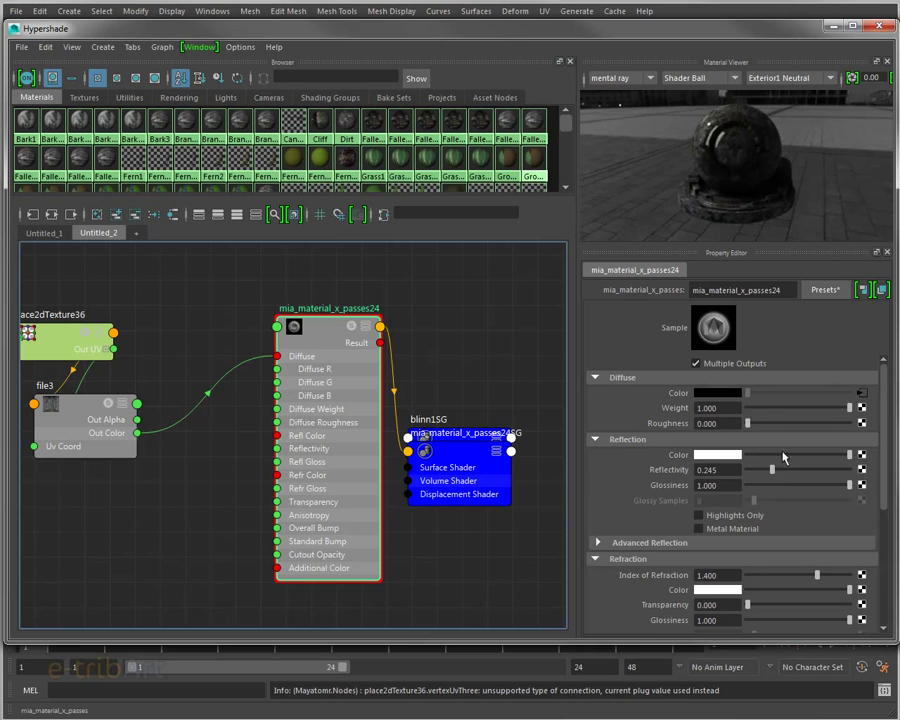
pyautogui.click(790, 486)
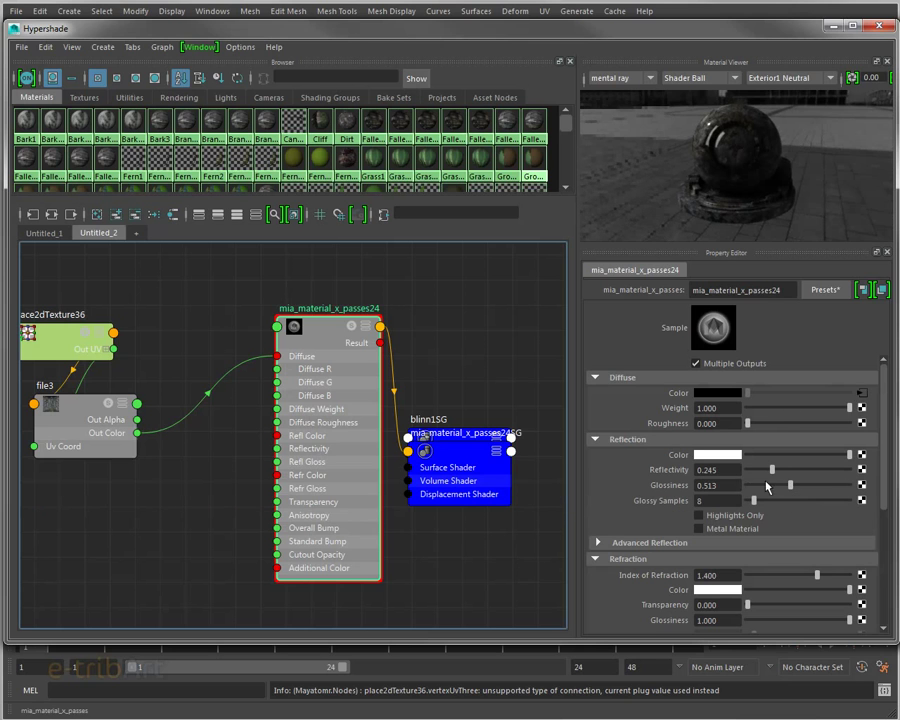
pyautogui.click(694, 78)
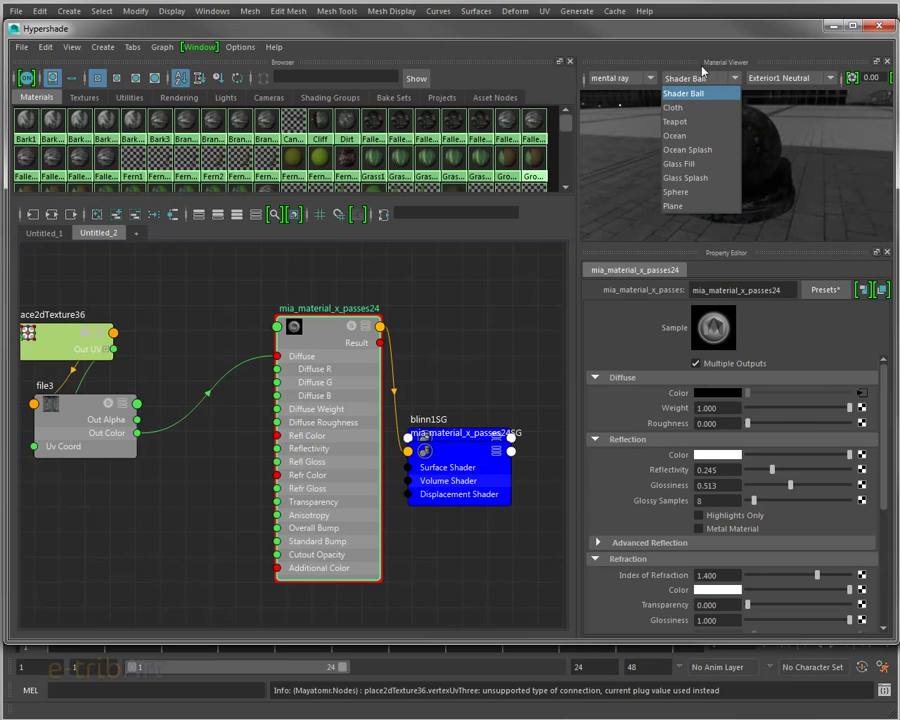
pyautogui.click(684, 121)
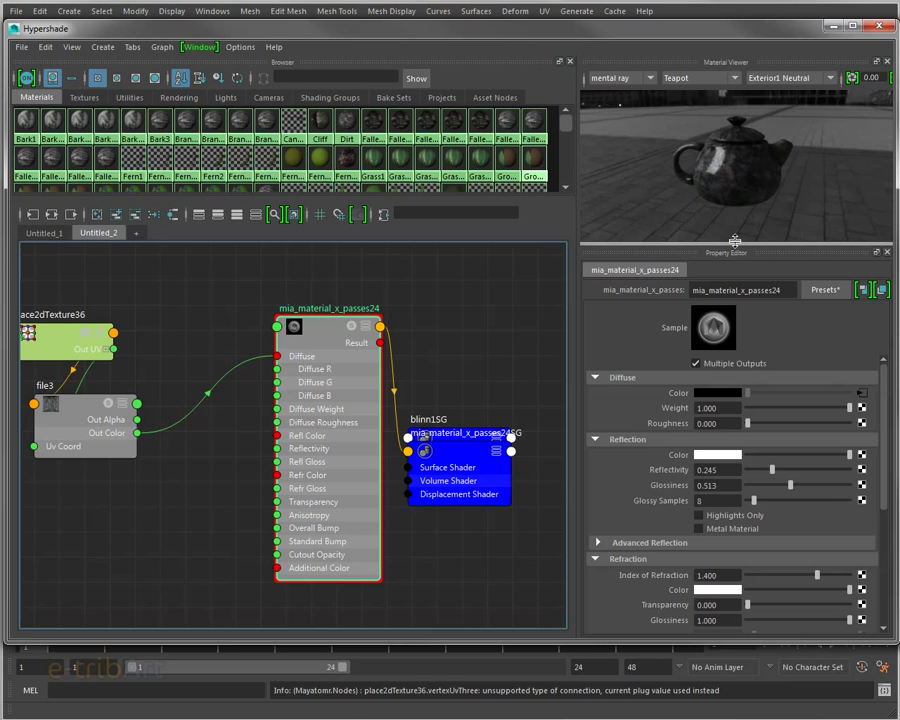
pyautogui.moveTo(745, 250); pyautogui.dragTo(727, 289)
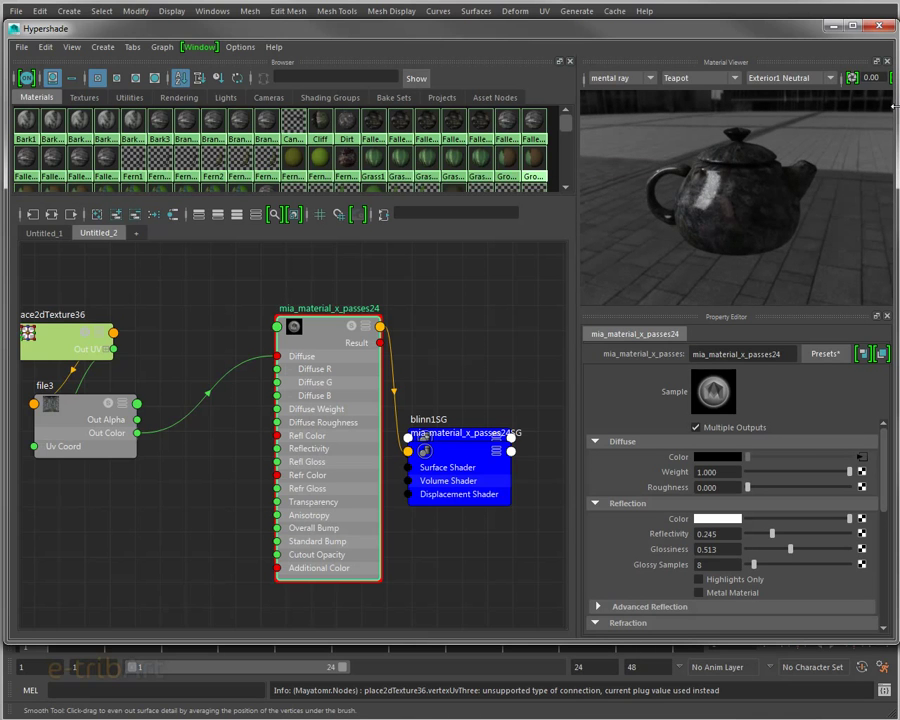
pyautogui.moveTo(578, 100); pyautogui.dragTo(524, 101)
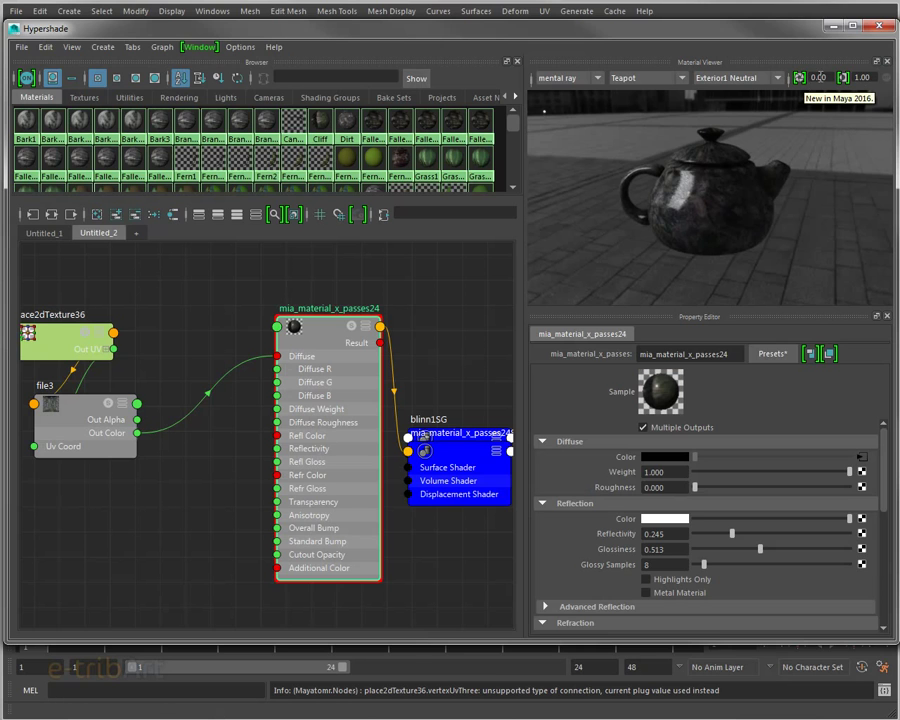
# Set the Material Viewer preview exposure to 1.00.
pyautogui.click(818, 77)
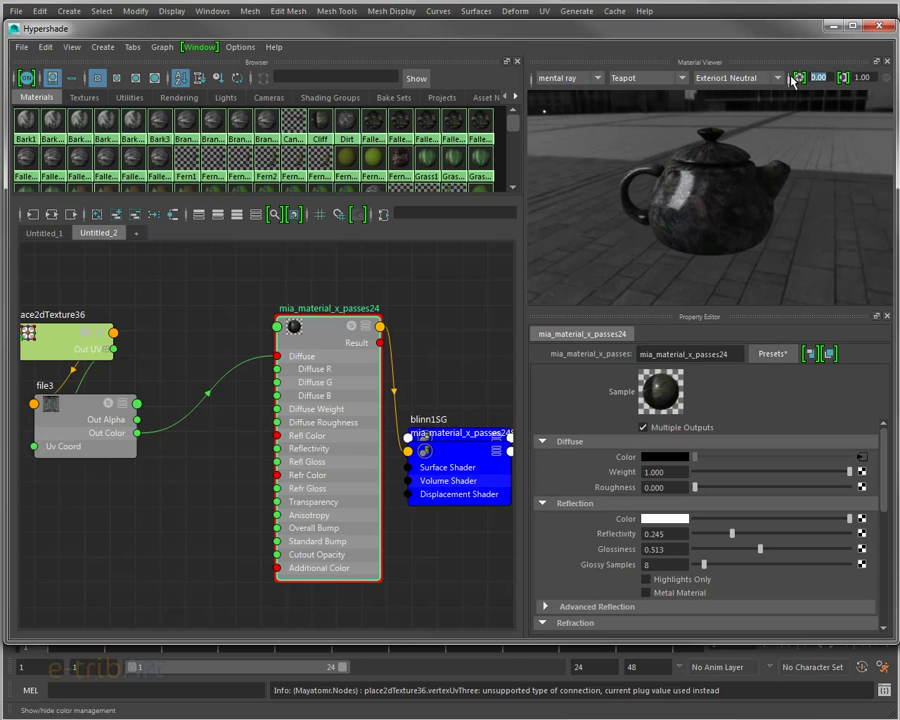
pyautogui.write('1')
pyautogui.press('Return')
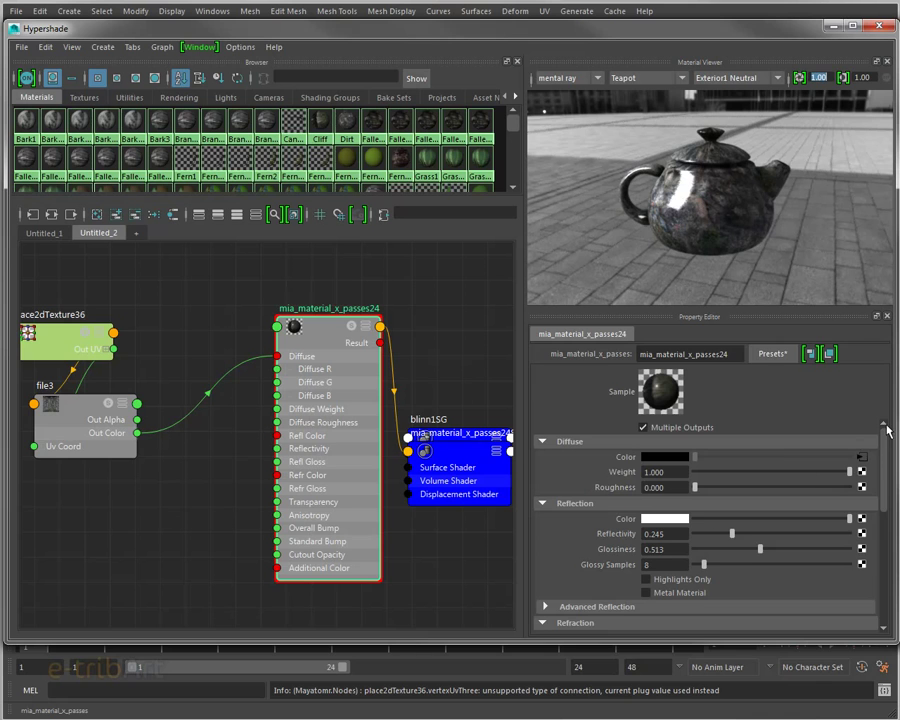
# Grey the reflection colour, lower Glossiness to 0.310, and raise Glossy Samples to 30.
pyautogui.moveTo(880, 425); pyautogui.dragTo(886, 447)
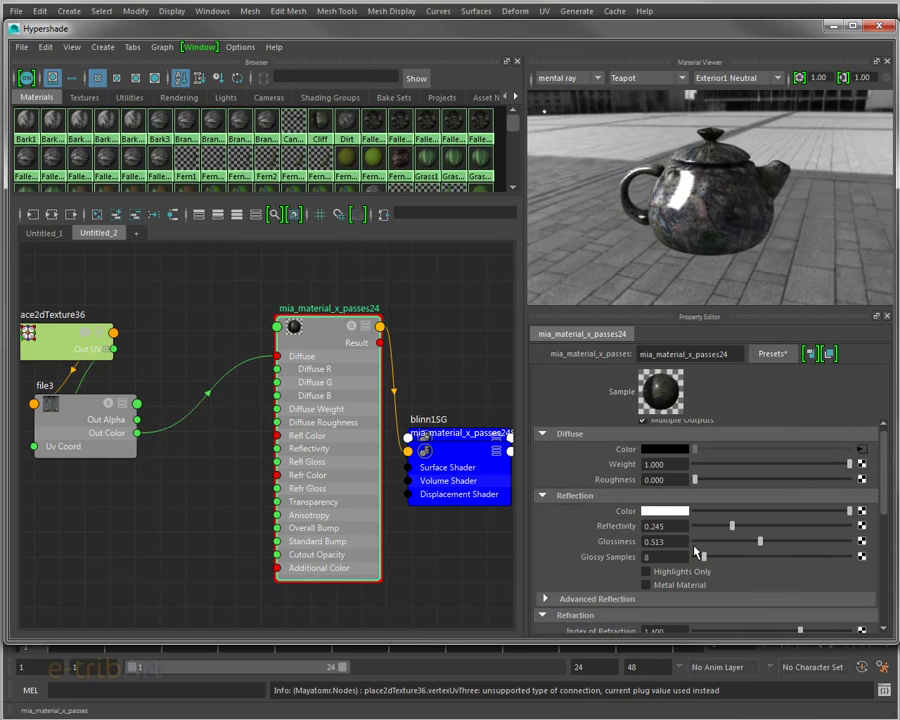
pyautogui.click(782, 515)
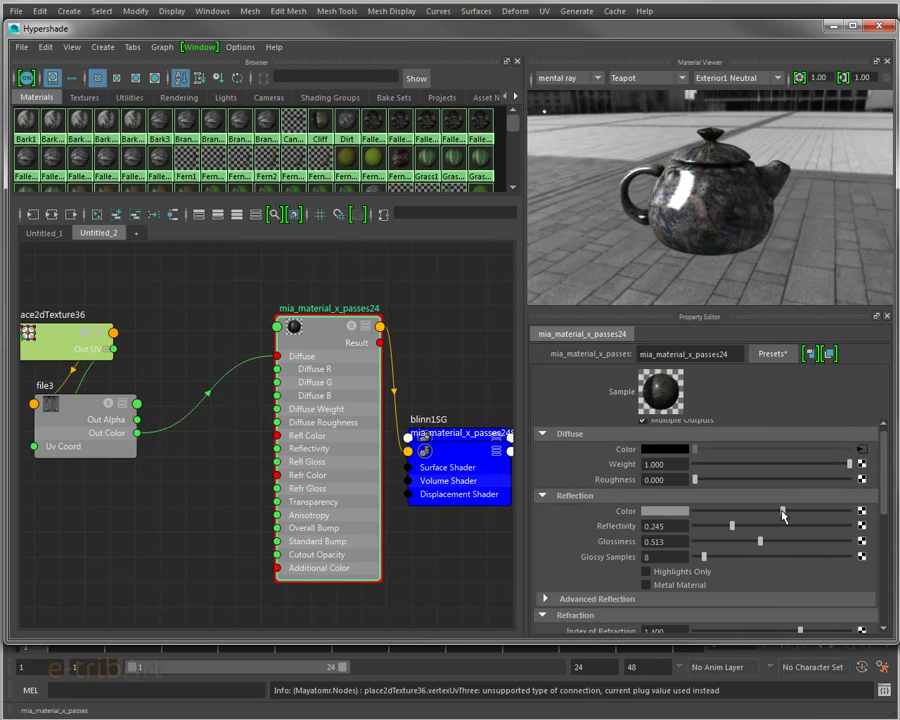
pyautogui.click(724, 541)
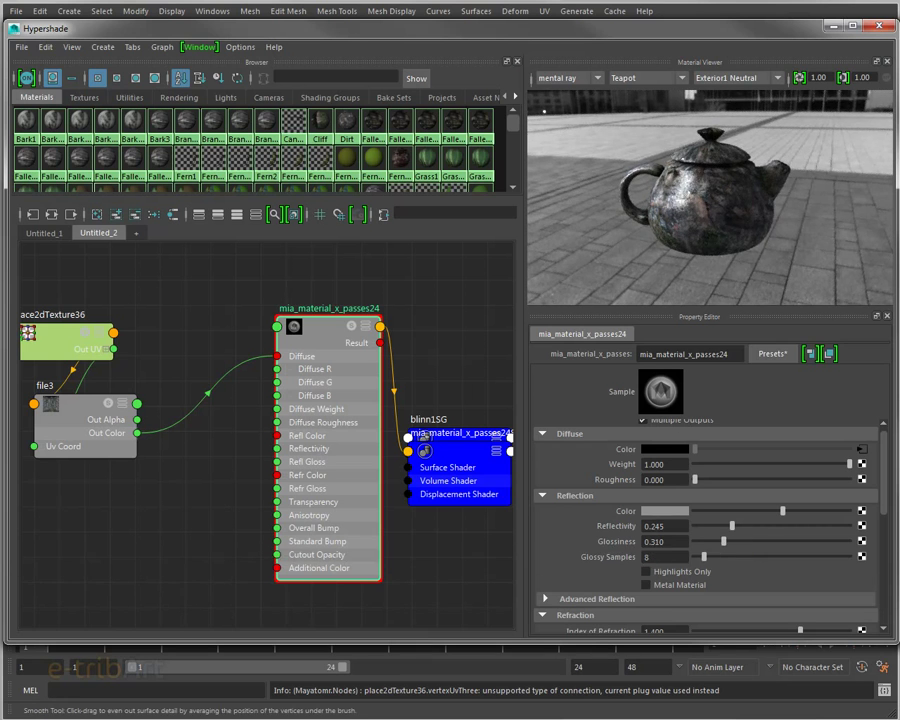
pyautogui.click(721, 556)
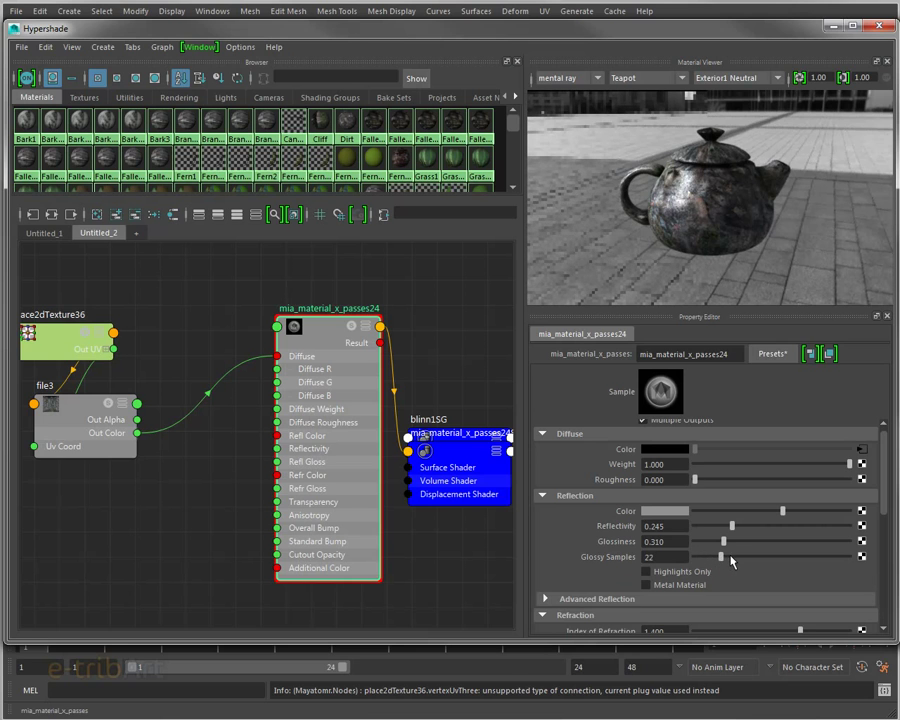
pyautogui.click(731, 557)
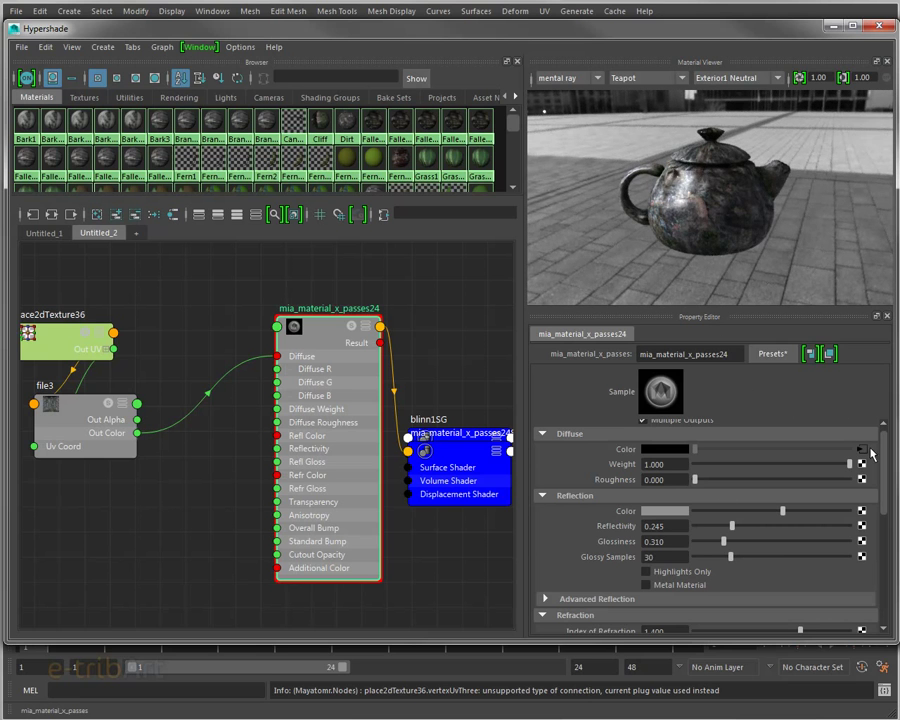
# Raise refraction Transparency to 0.720.
pyautogui.moveTo(885, 462); pyautogui.dragTo(884, 500)
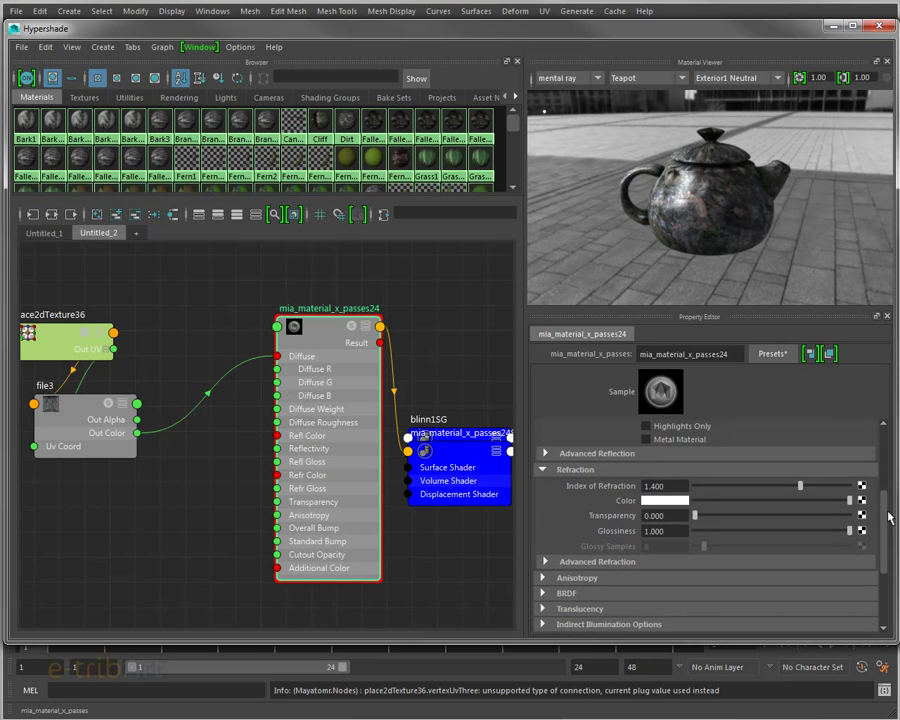
pyautogui.moveTo(731, 521); pyautogui.dragTo(748, 520)
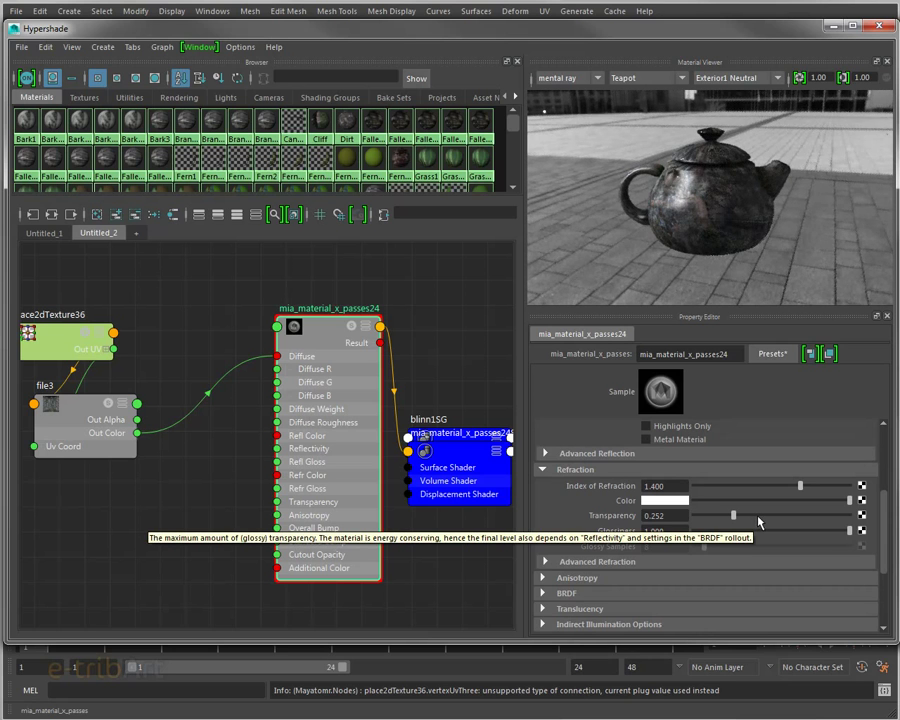
pyautogui.moveTo(758, 521); pyautogui.dragTo(777, 519)
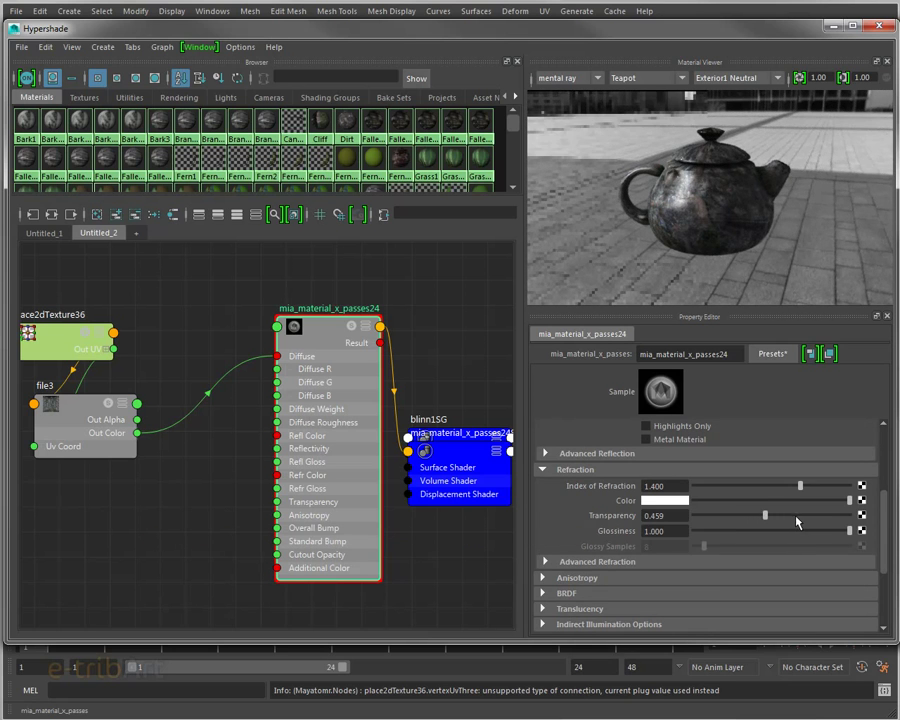
pyautogui.click(807, 522)
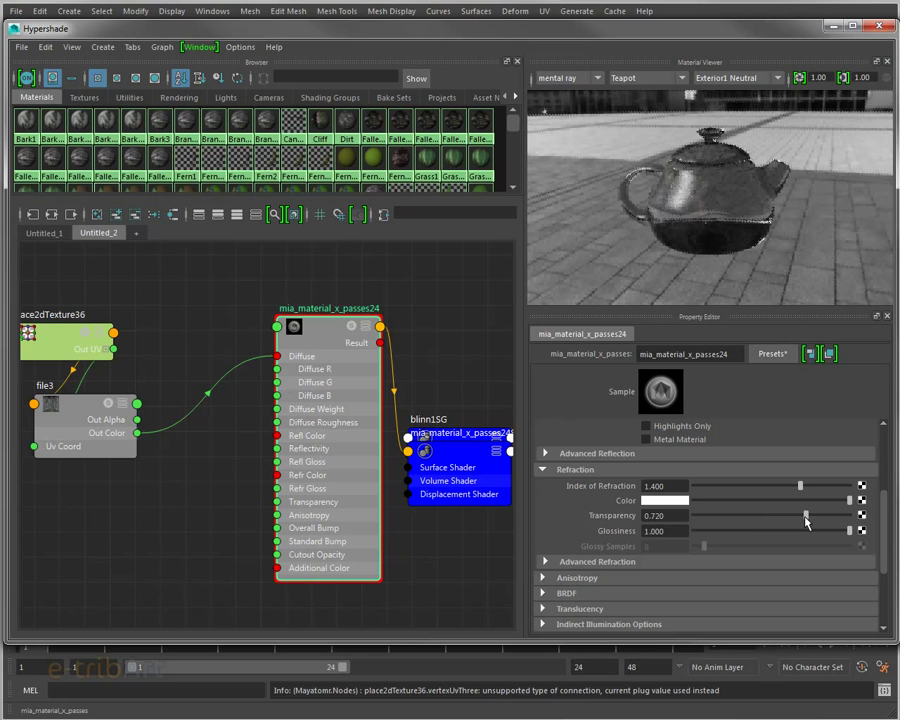
# Set Index of Refraction to 1.7, refraction Glossiness to 0.275, and Transparency to 1.000.
pyautogui.moveTo(674, 487); pyautogui.dragTo(597, 485)
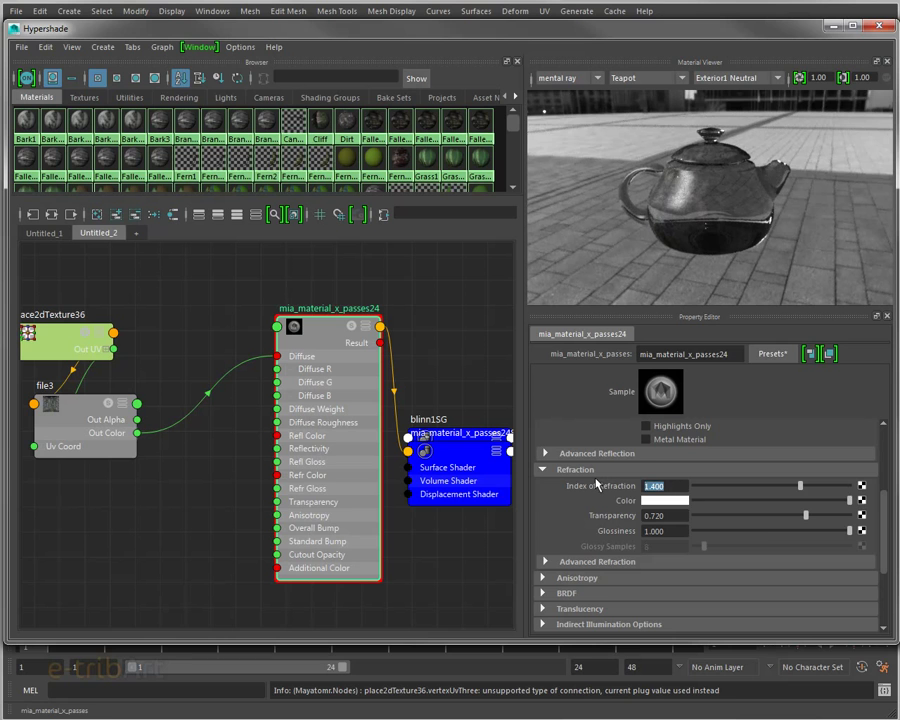
pyautogui.write('2')
pyautogui.press('Return')
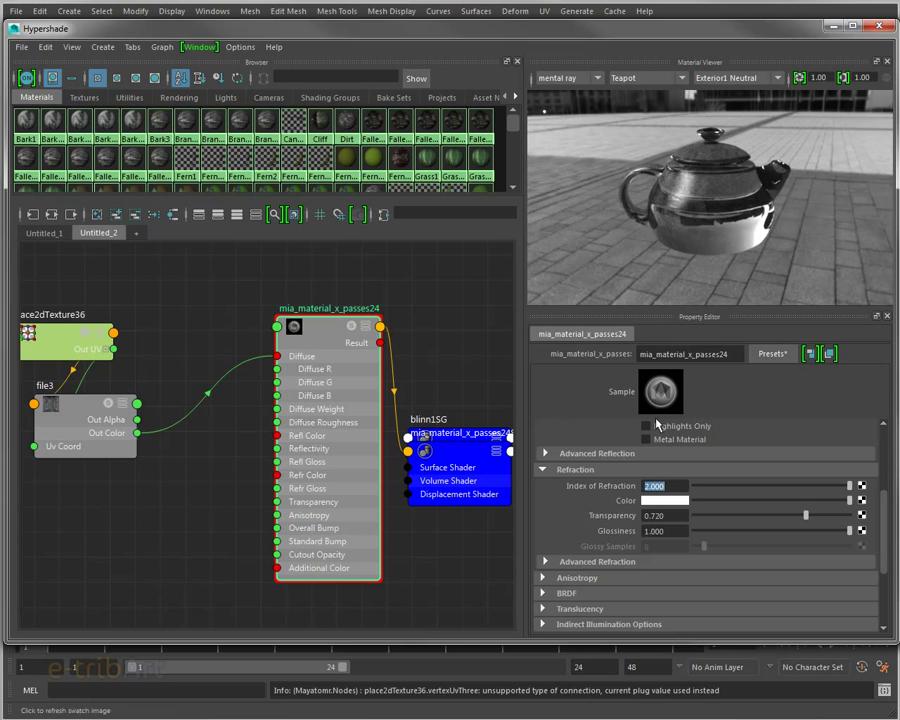
pyautogui.write('1')
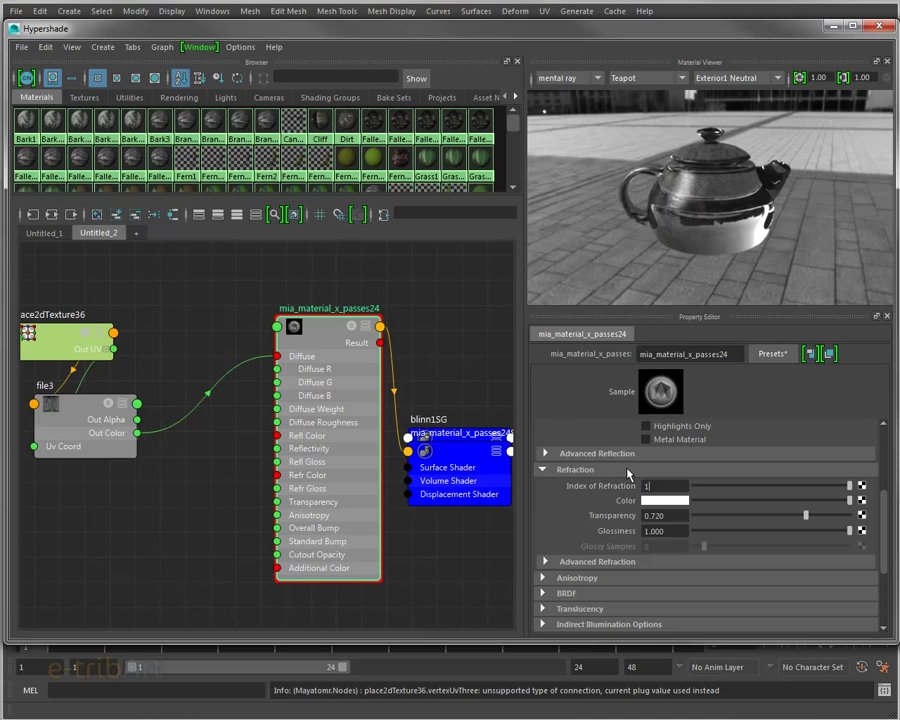
pyautogui.write('.7')
pyautogui.press('Return')
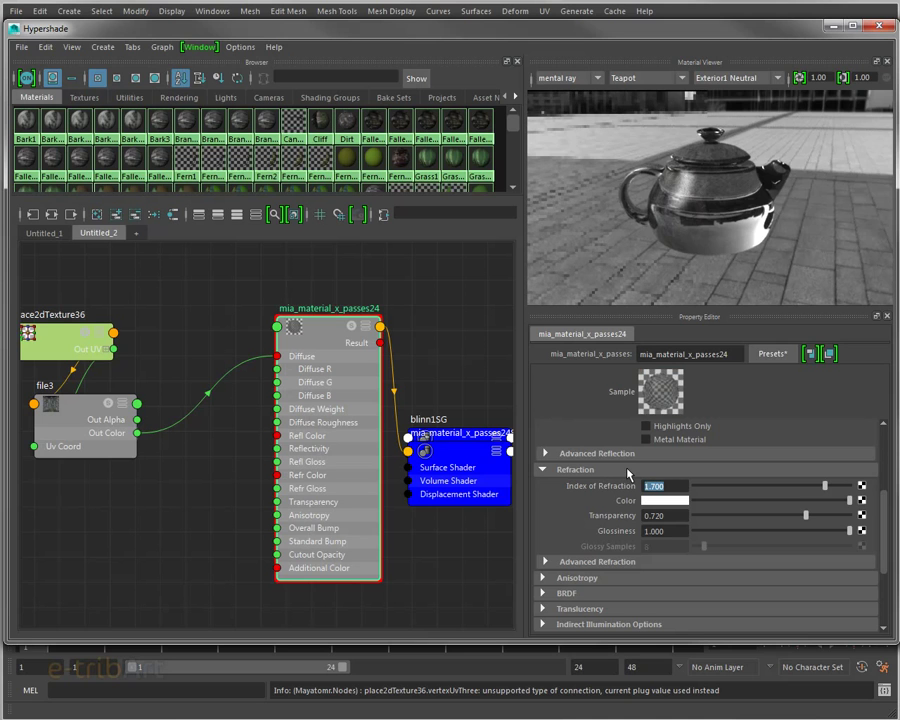
pyautogui.click(737, 530)
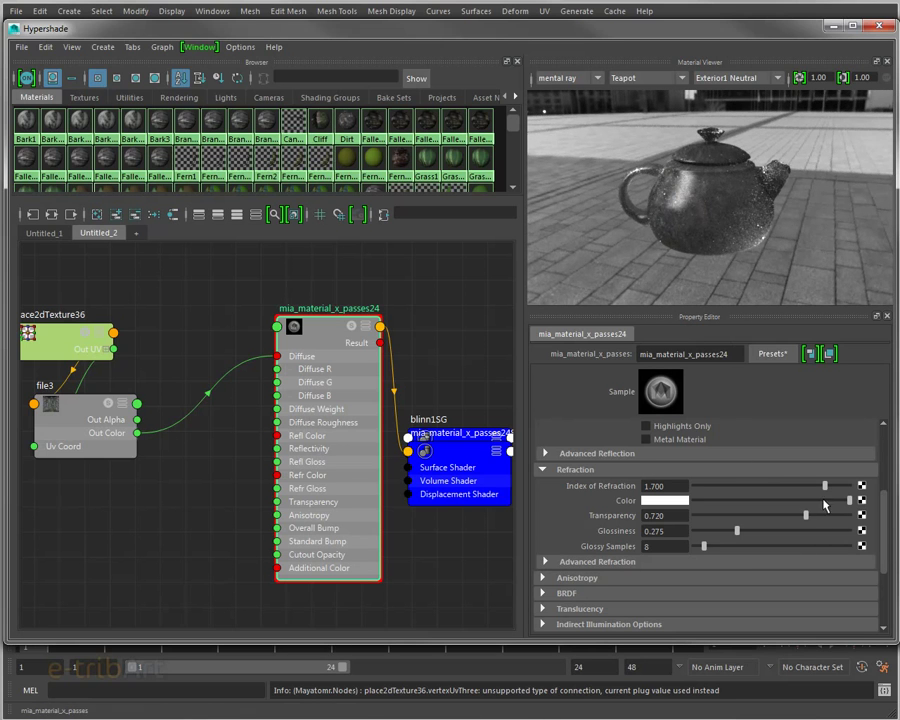
pyautogui.moveTo(812, 523); pyautogui.dragTo(866, 526)
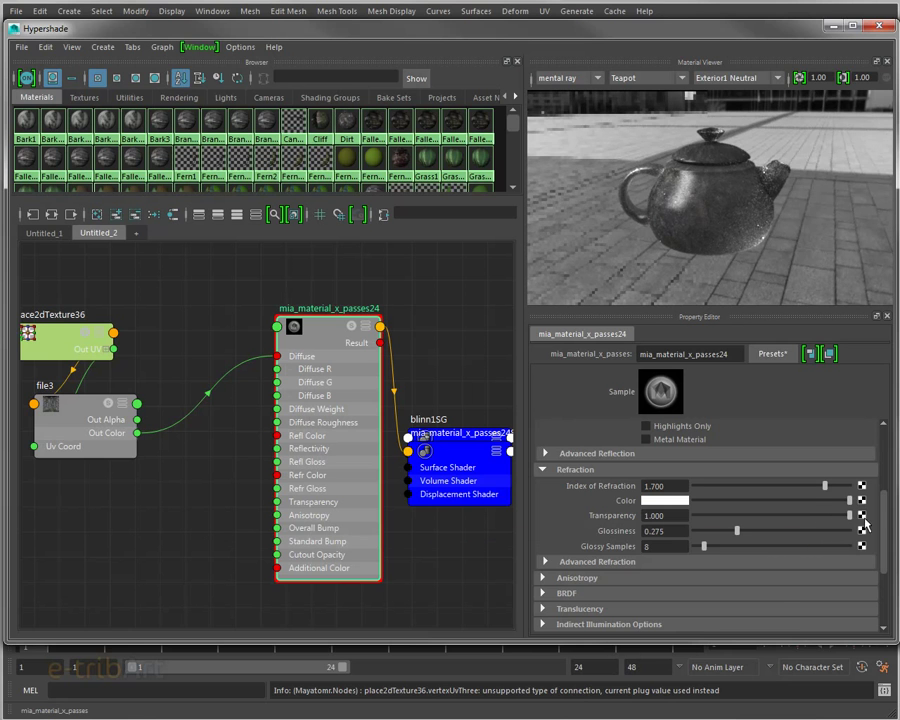
# Raise Reflectivity to 0.422 and enable Use Max Distance under Advanced Refraction.
pyautogui.scroll(5, 886, 466)
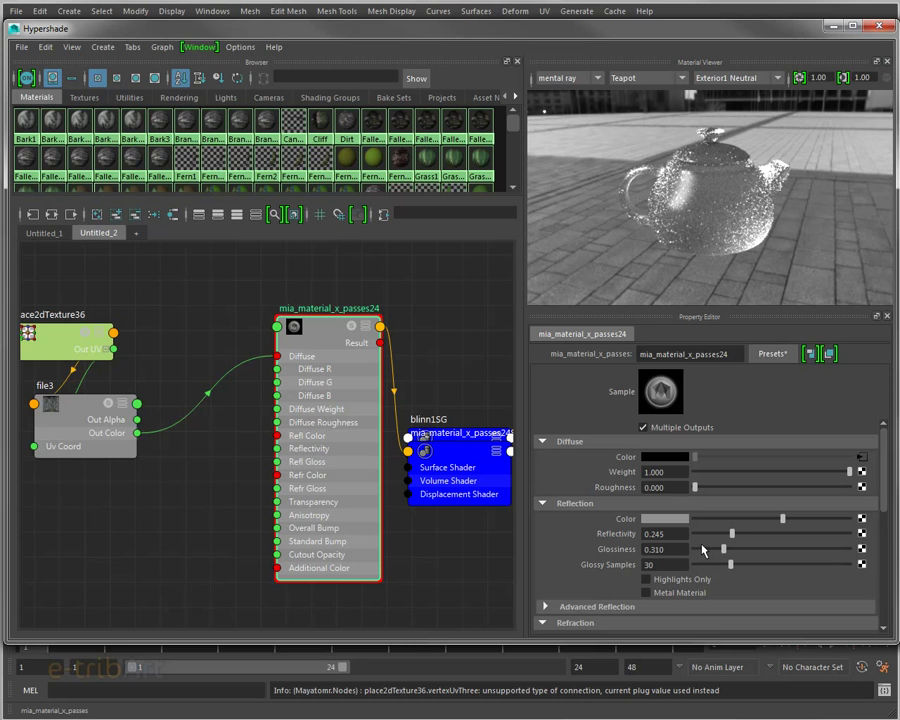
pyautogui.click(758, 535)
pyautogui.moveTo(885, 485); pyautogui.dragTo(880, 580)
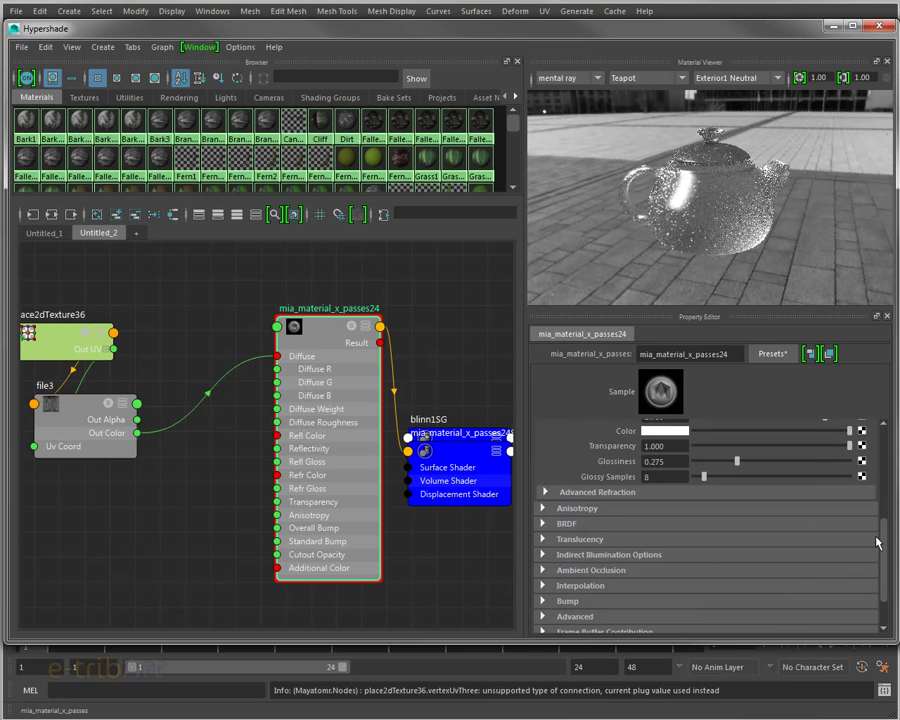
pyautogui.click(748, 493)
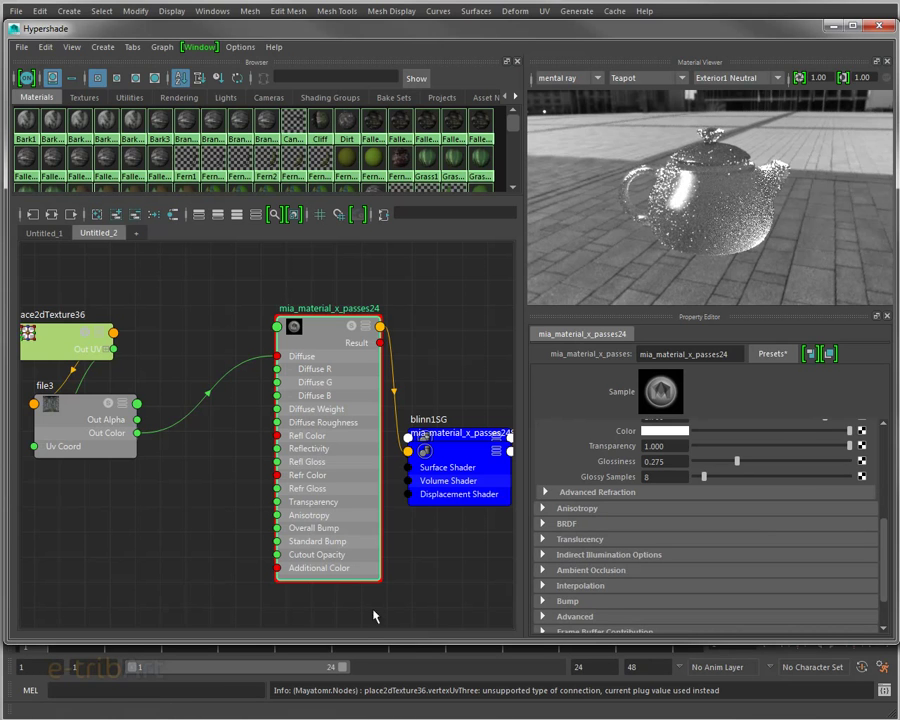
pyautogui.click(584, 496)
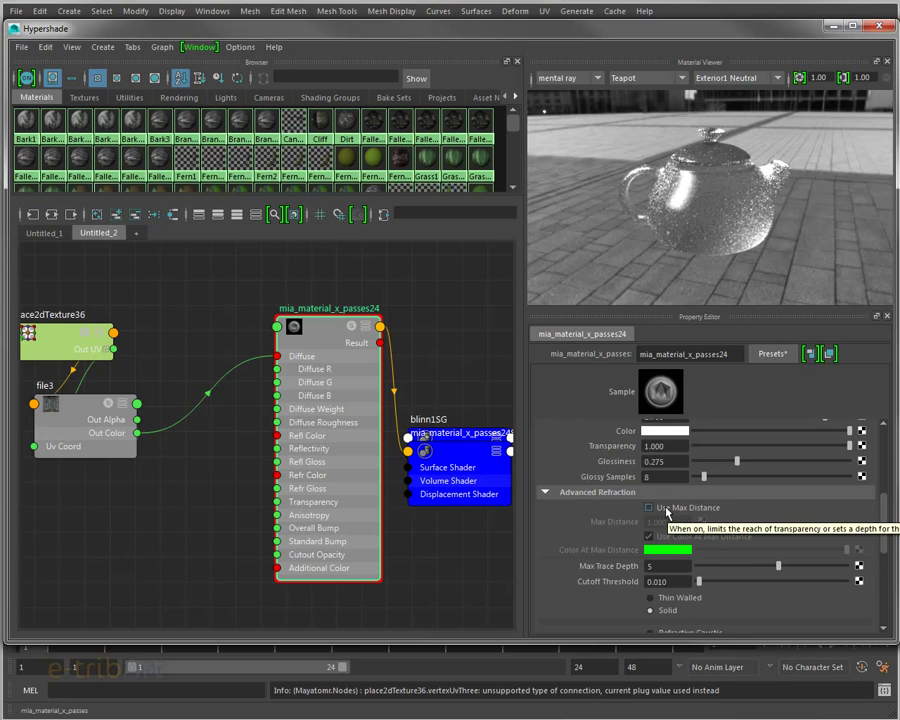
pyautogui.click(677, 511)
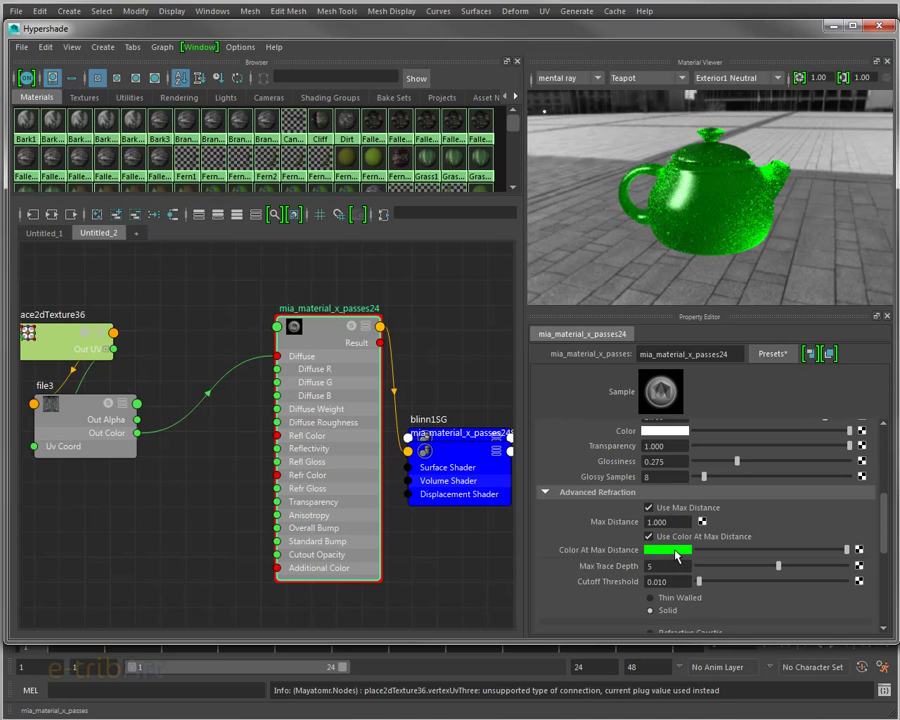
# Make the Color At Max Distance a full-value light green.
pyautogui.click(676, 555)
pyautogui.moveTo(604, 628); pyautogui.dragTo(597, 630)
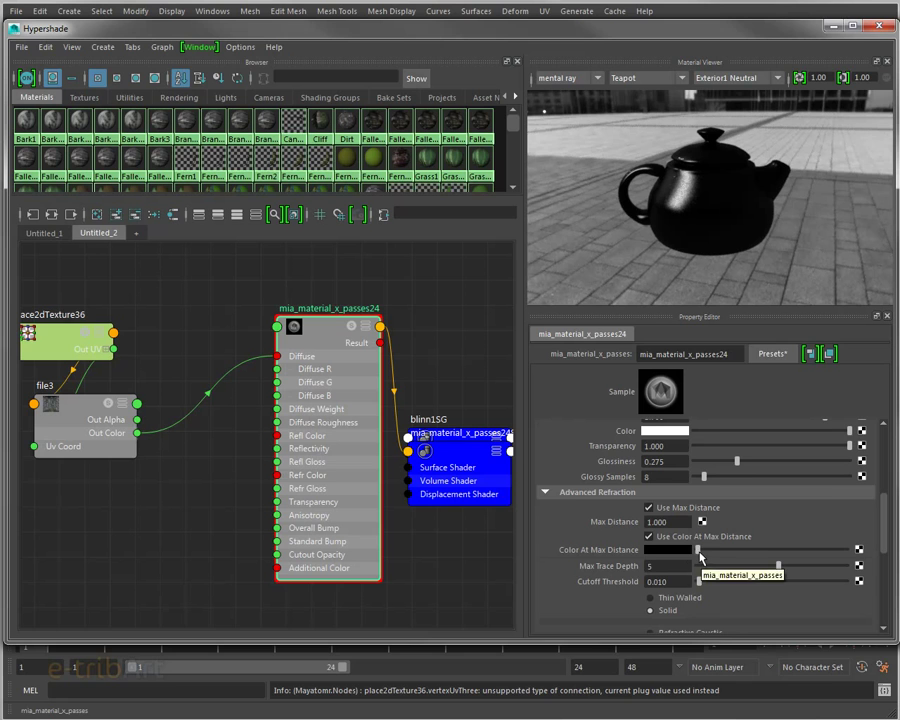
pyautogui.click(677, 554)
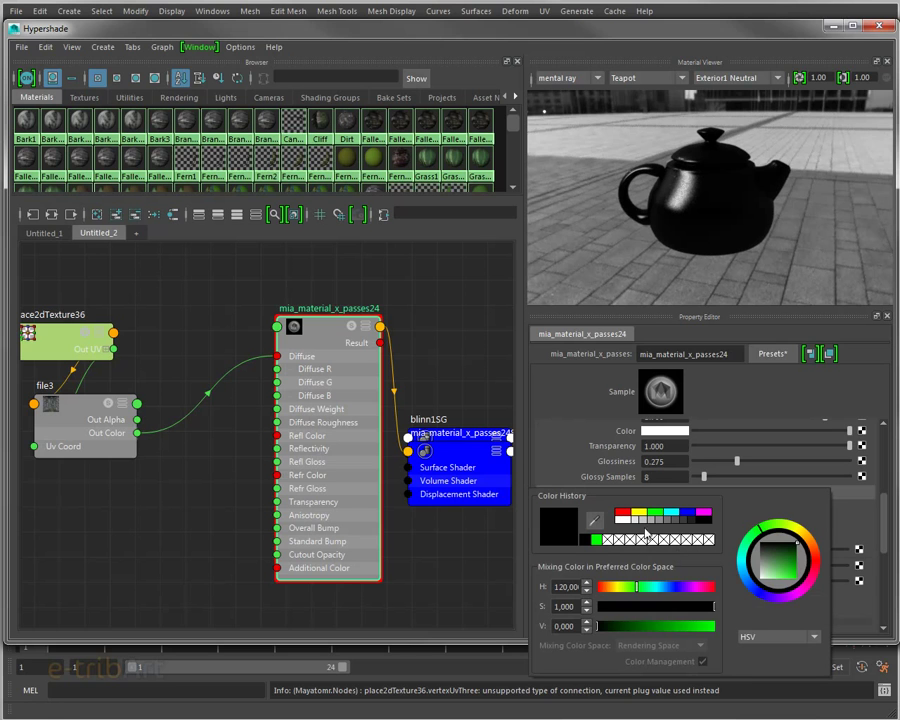
pyautogui.moveTo(598, 626); pyautogui.dragTo(714, 626)
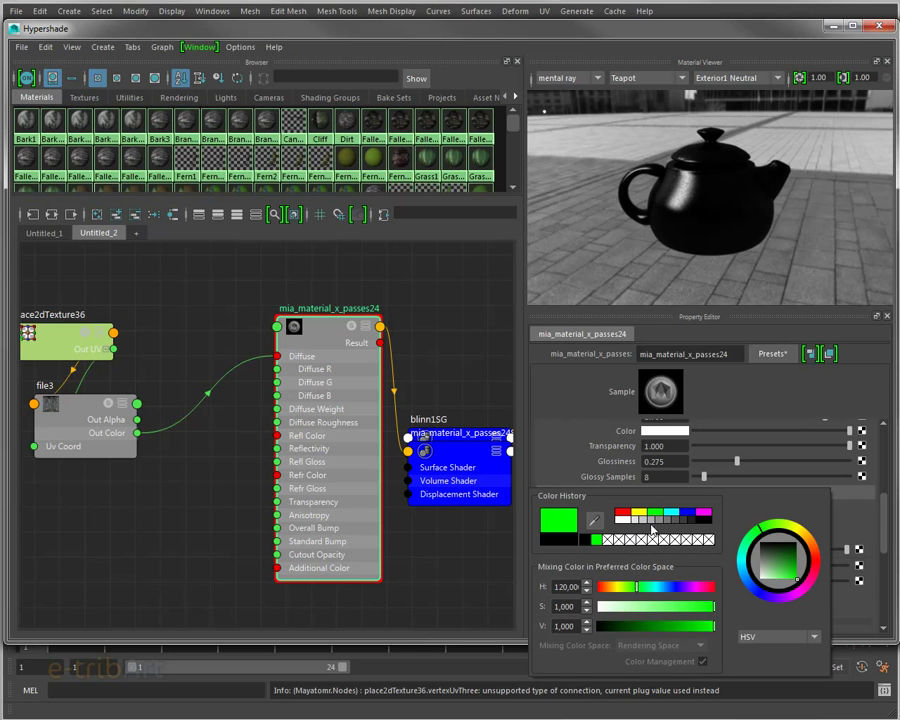
pyautogui.click(652, 607)
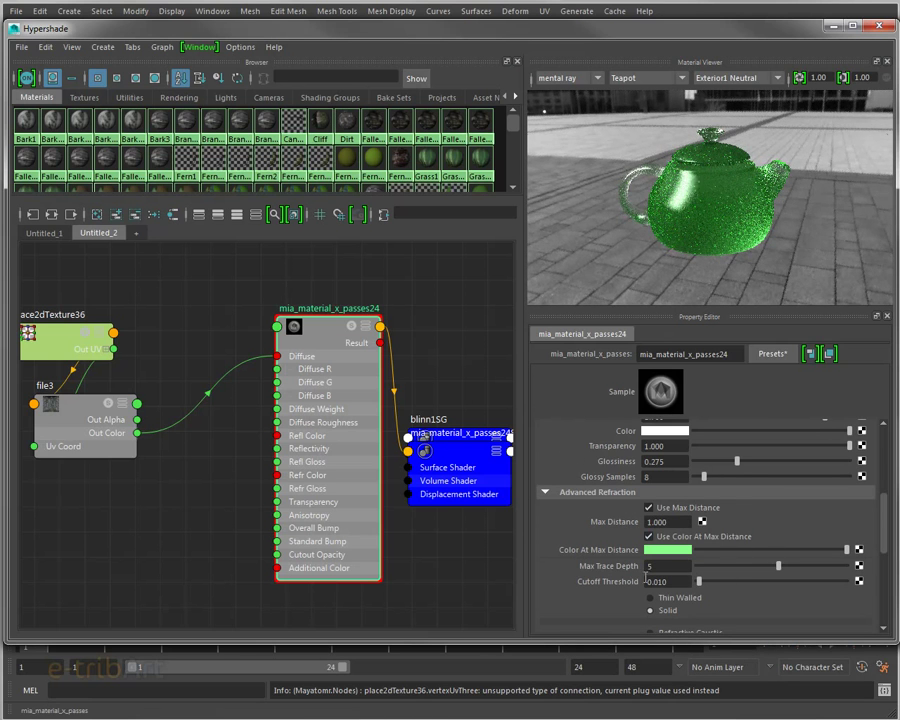
# Set refraction Max Distance to 3, after trying 10.
pyautogui.click(665, 522)
pyautogui.write('10')
pyautogui.press('Return')
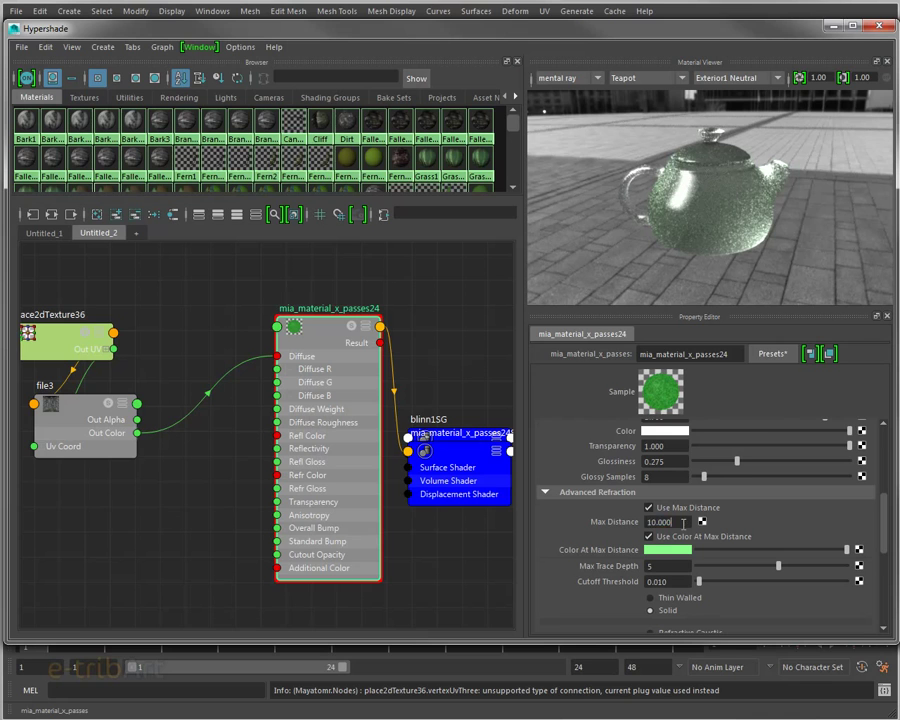
pyautogui.write('3')
pyautogui.press('Return')
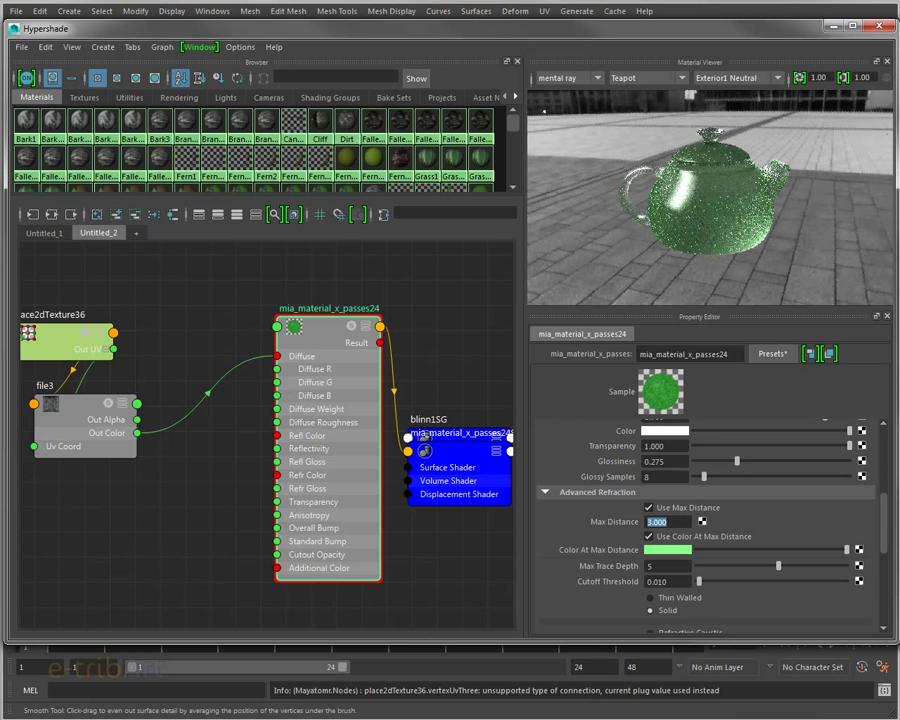
pyautogui.click(774, 354)
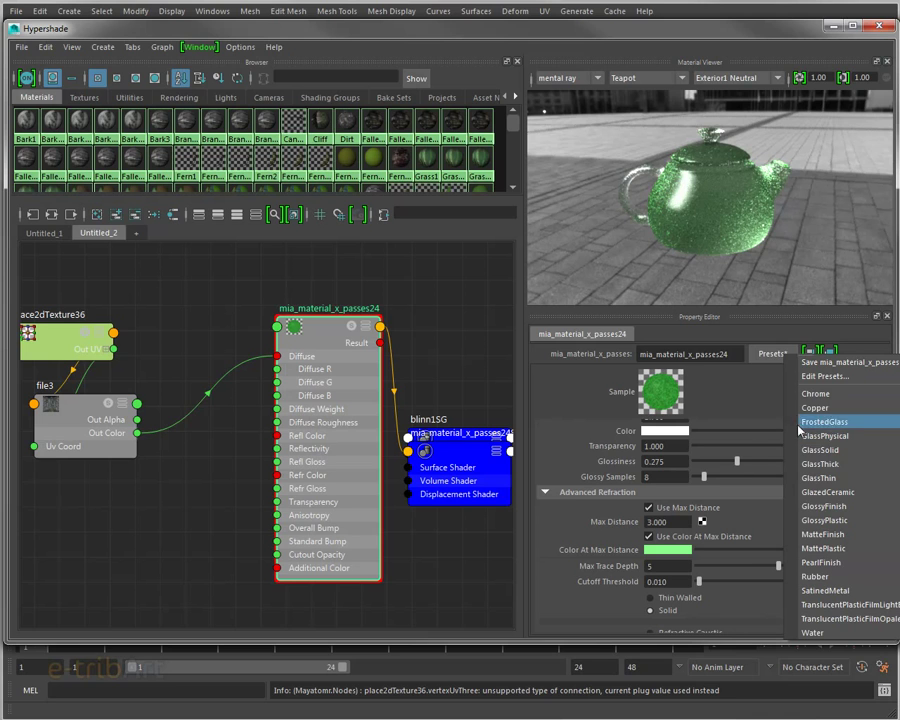
pyautogui.click(718, 396)
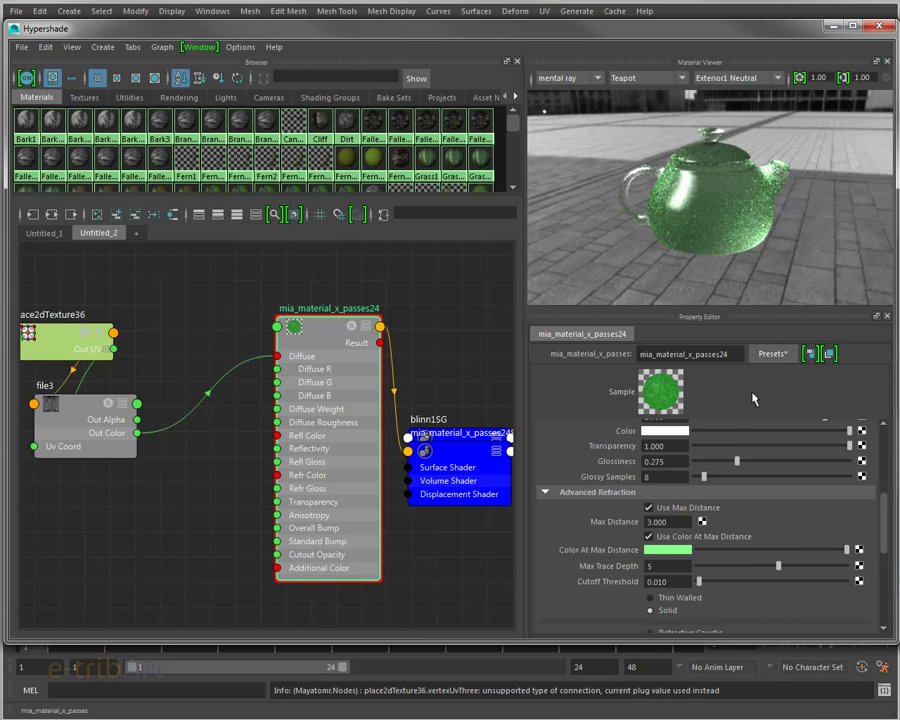